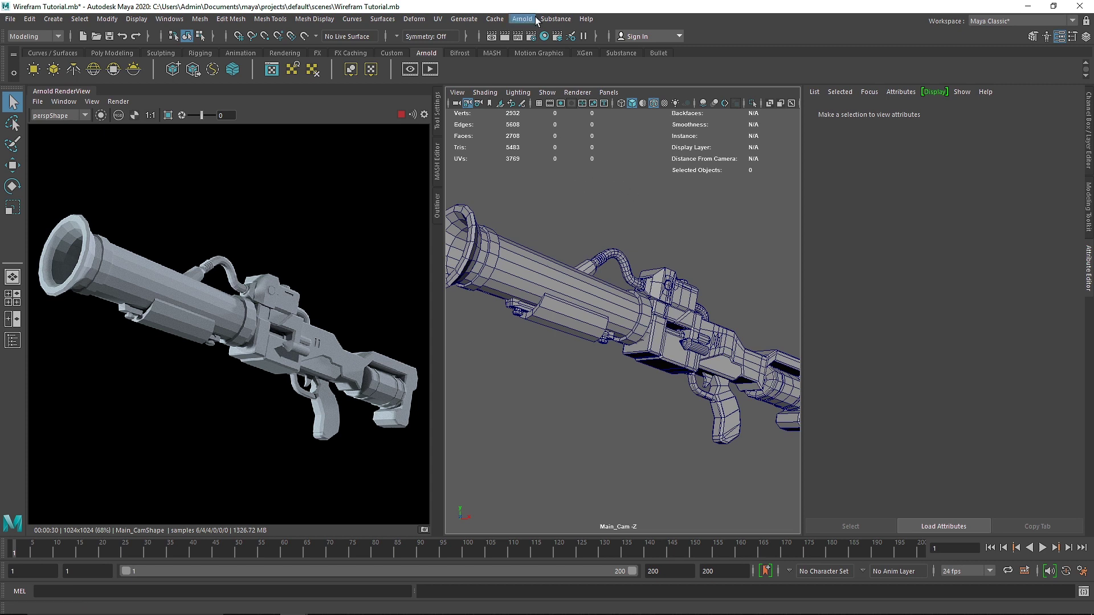
Step: Open Render Setup and create a new render layer named Layer
left_click(560, 37)
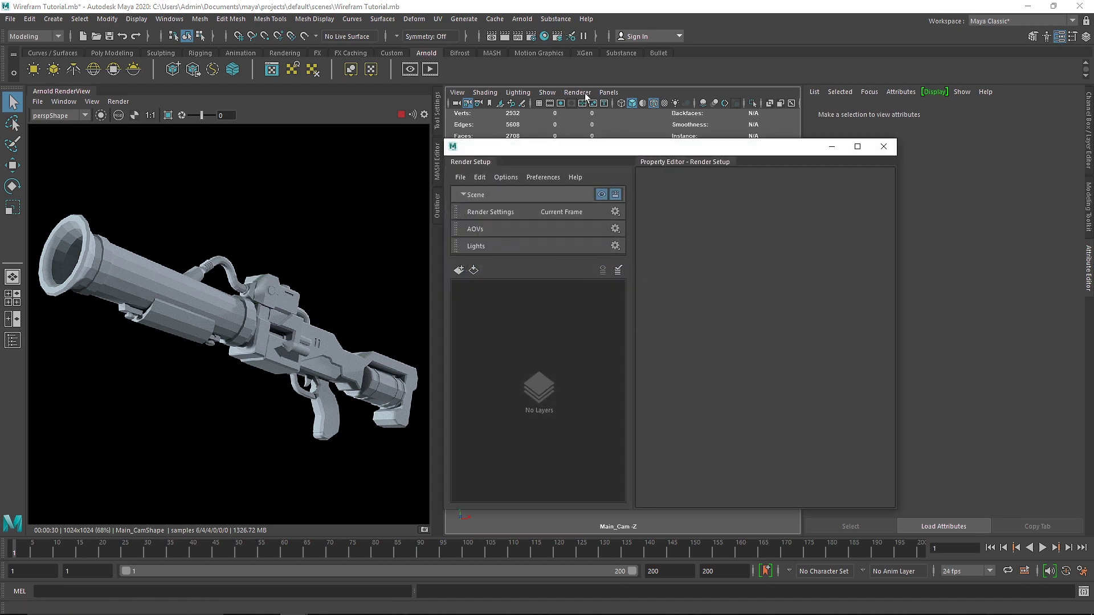
left_click_drag(595, 146, 685, 119)
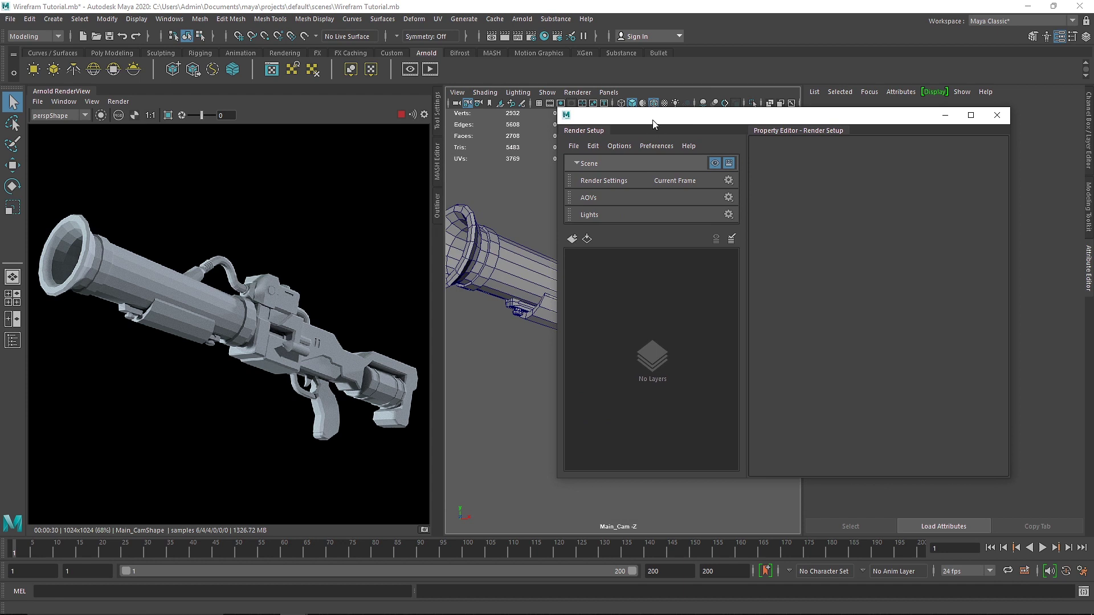
left_click_drag(654, 123, 673, 125)
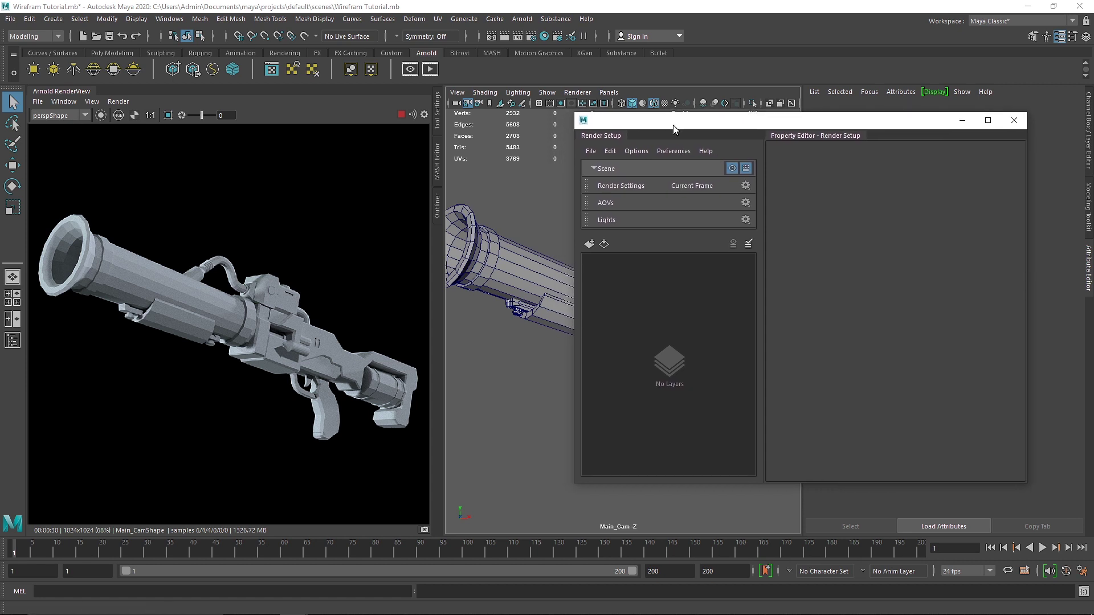
left_click(588, 244)
type("Layer")
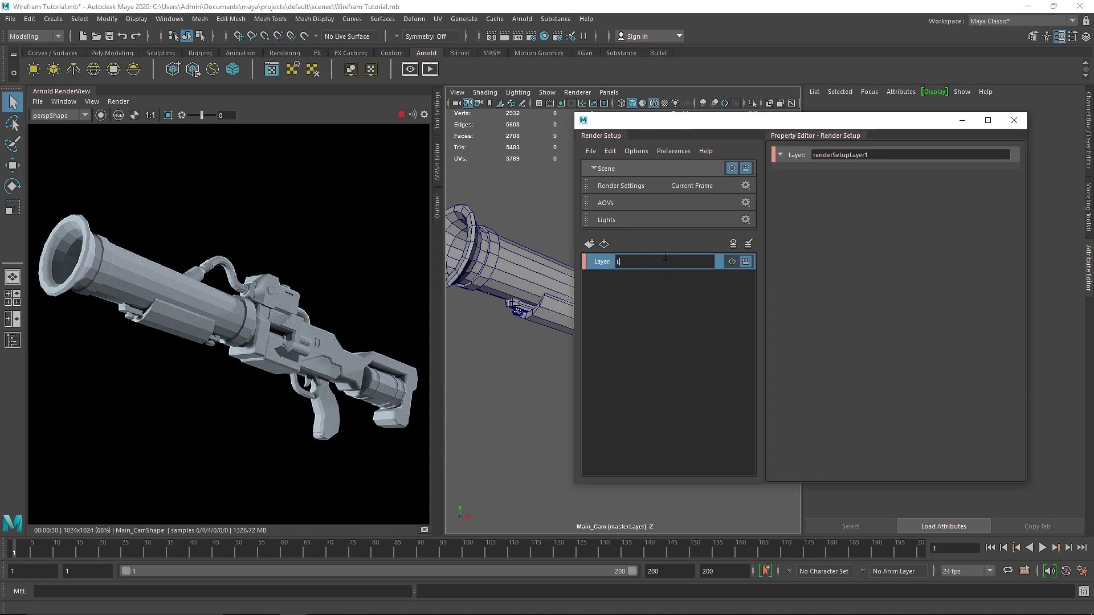
key("Return")
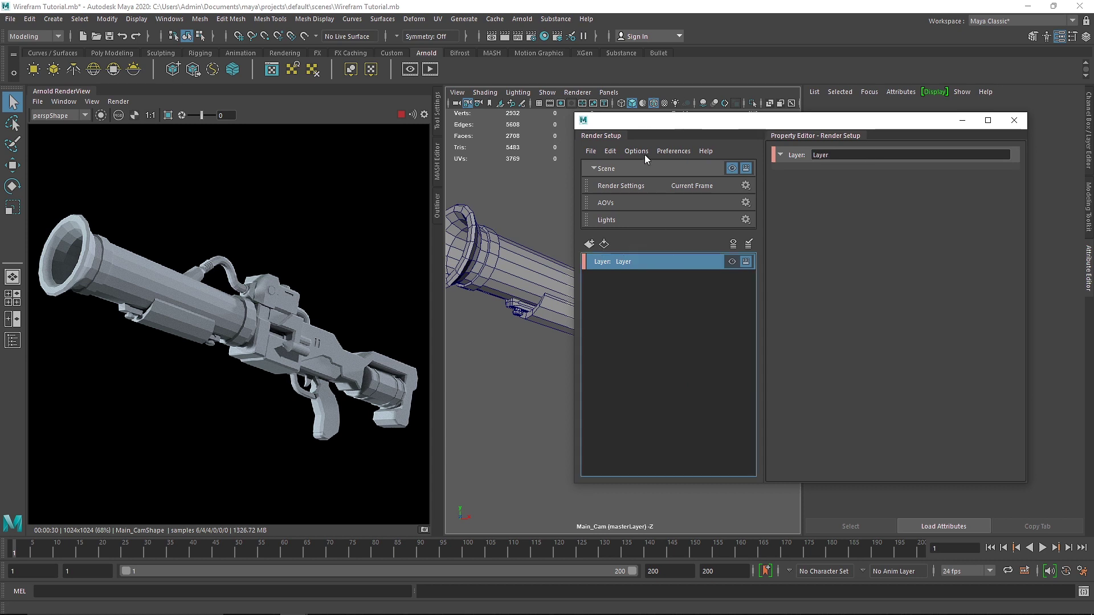
Step: Create a collection named Model inside the render layer
left_click_drag(686, 121, 722, 104)
right_click(690, 249)
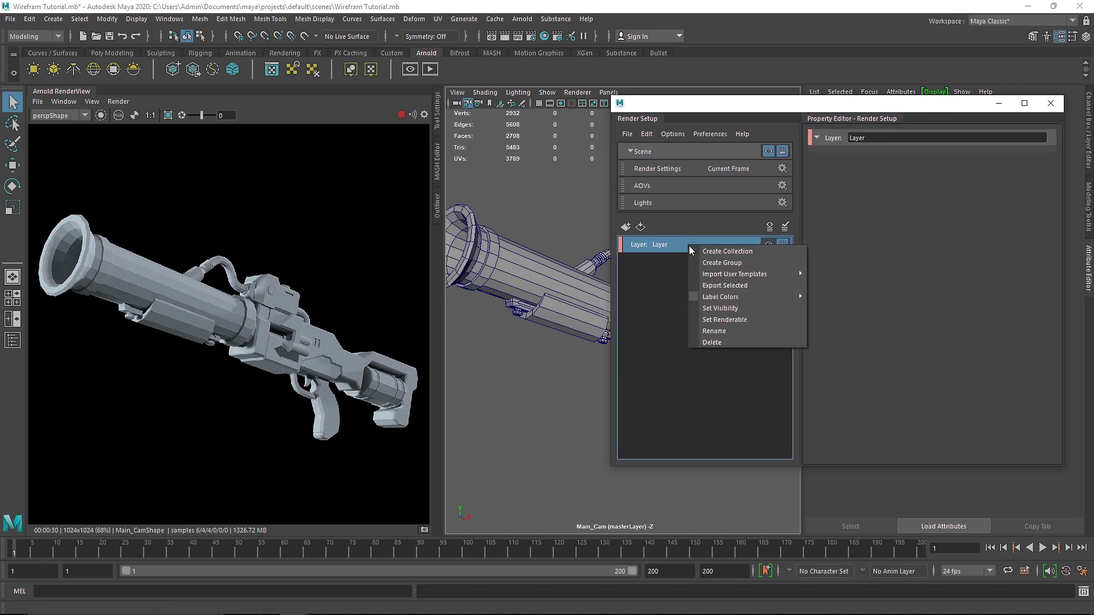
left_click(739, 251)
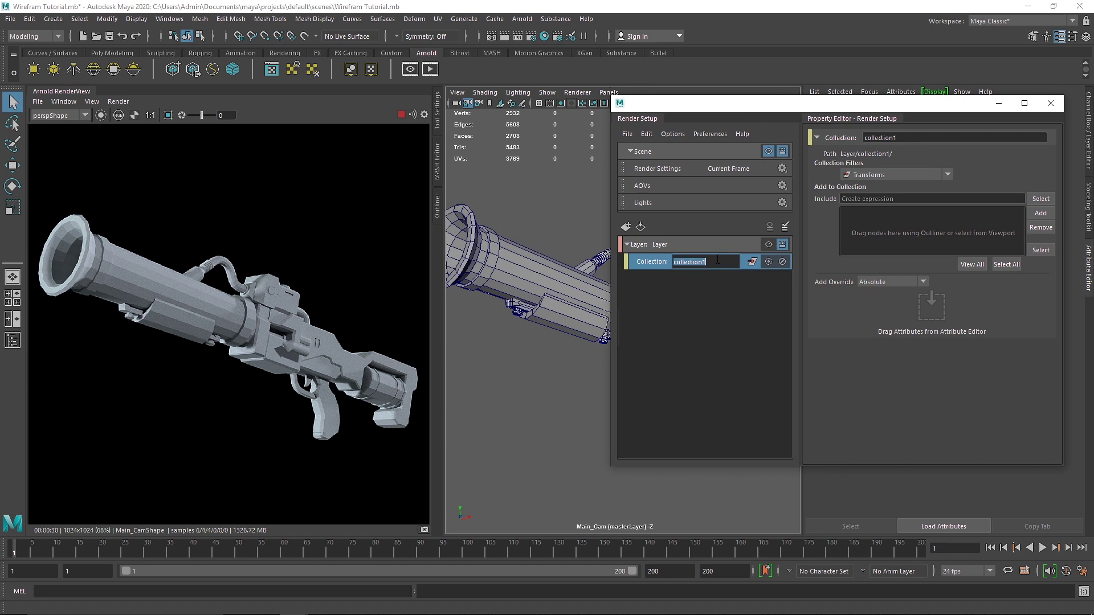
type("G")
type("Model")
key("Return")
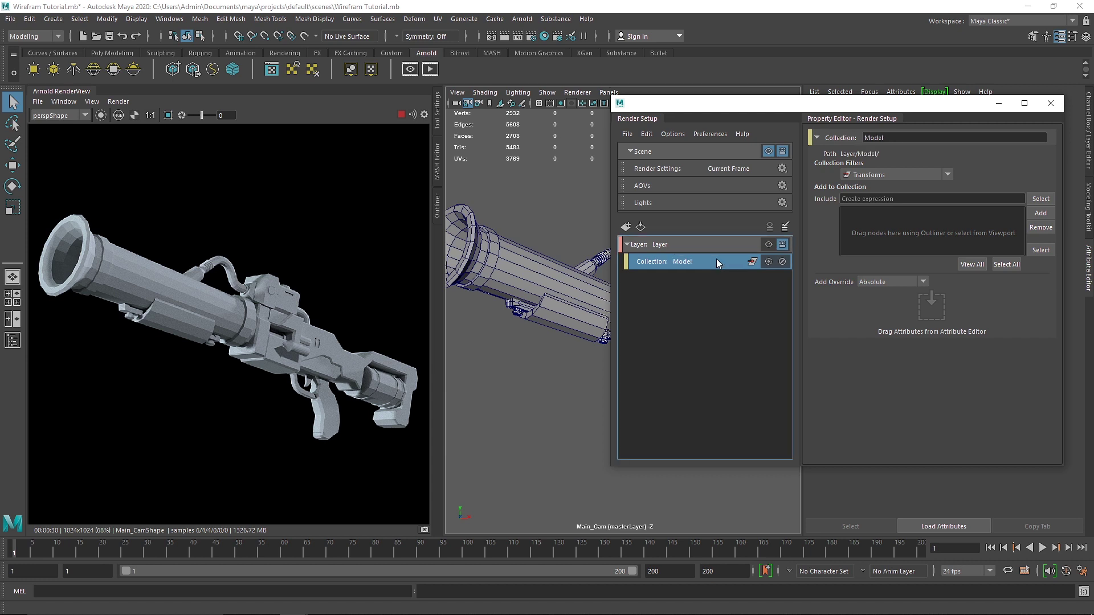
right_click(695, 242)
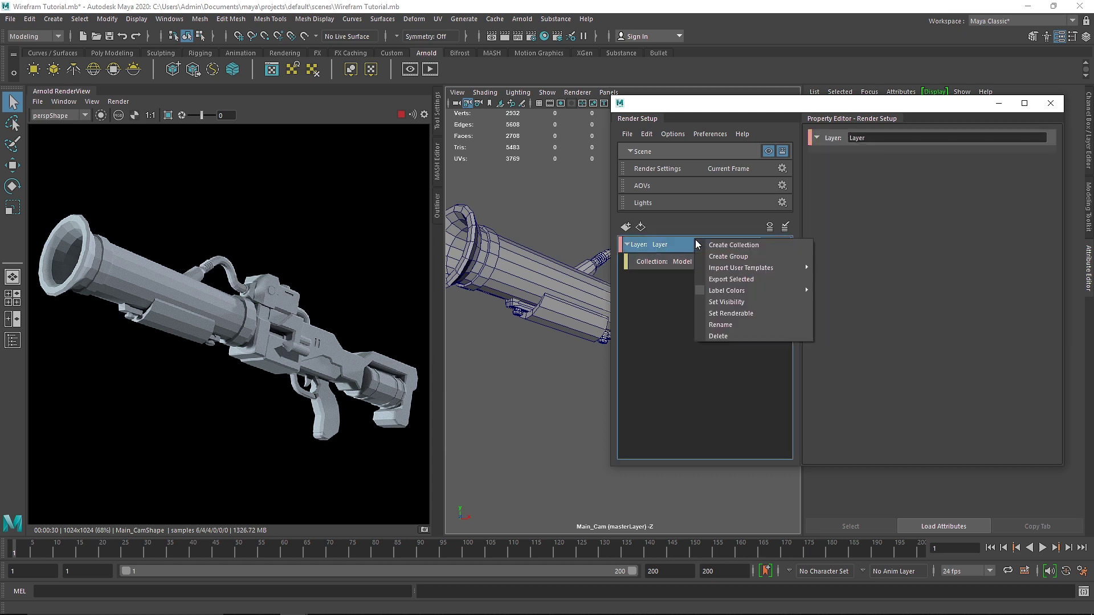
left_click(733, 260)
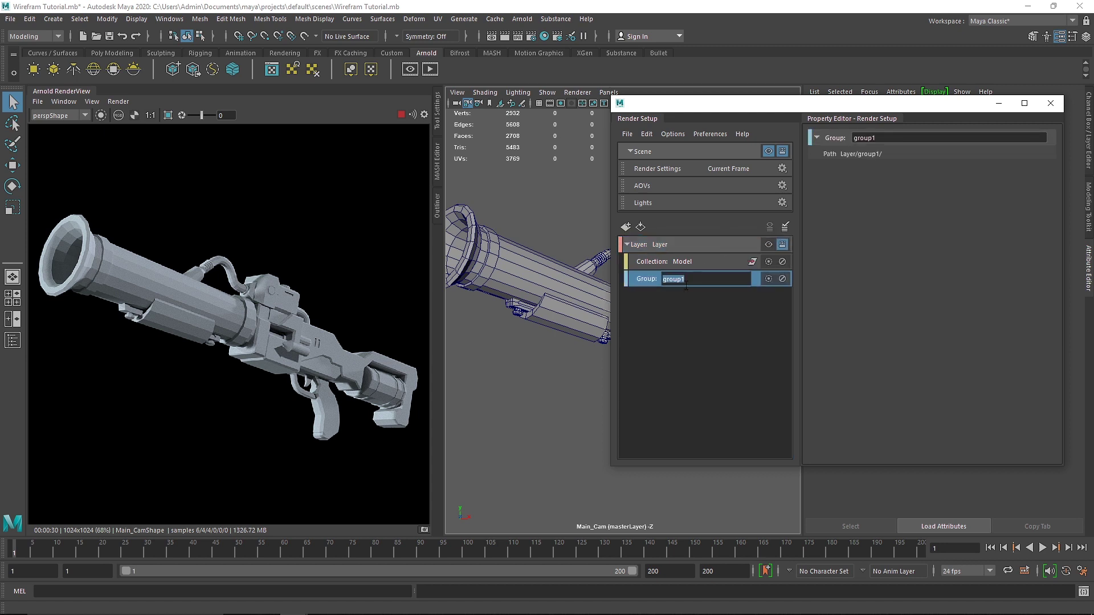
left_click(652, 282)
key("Delete")
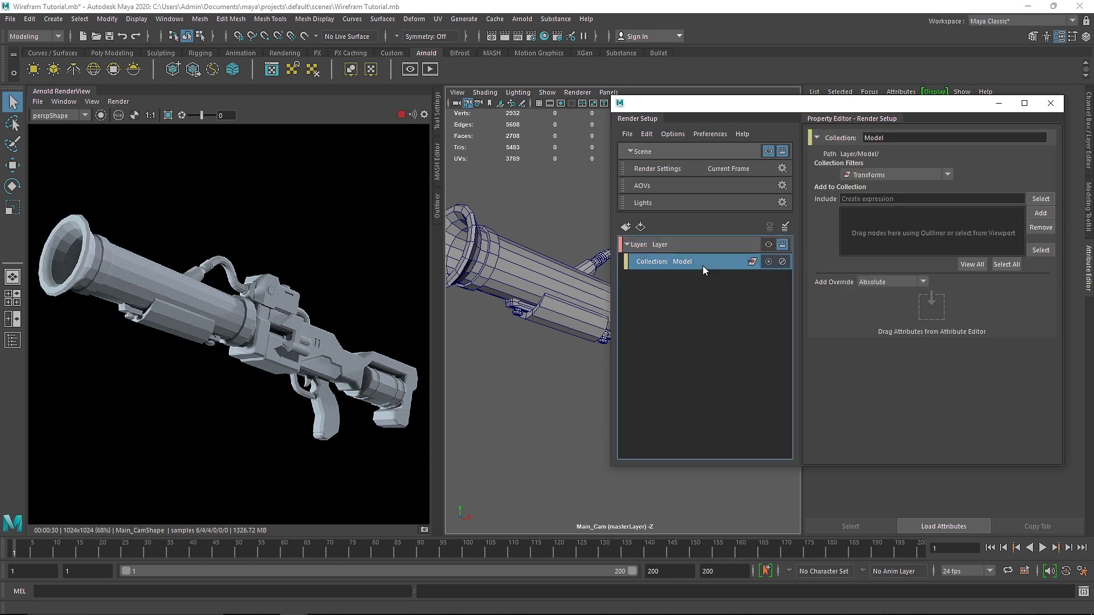
right_click(703, 265)
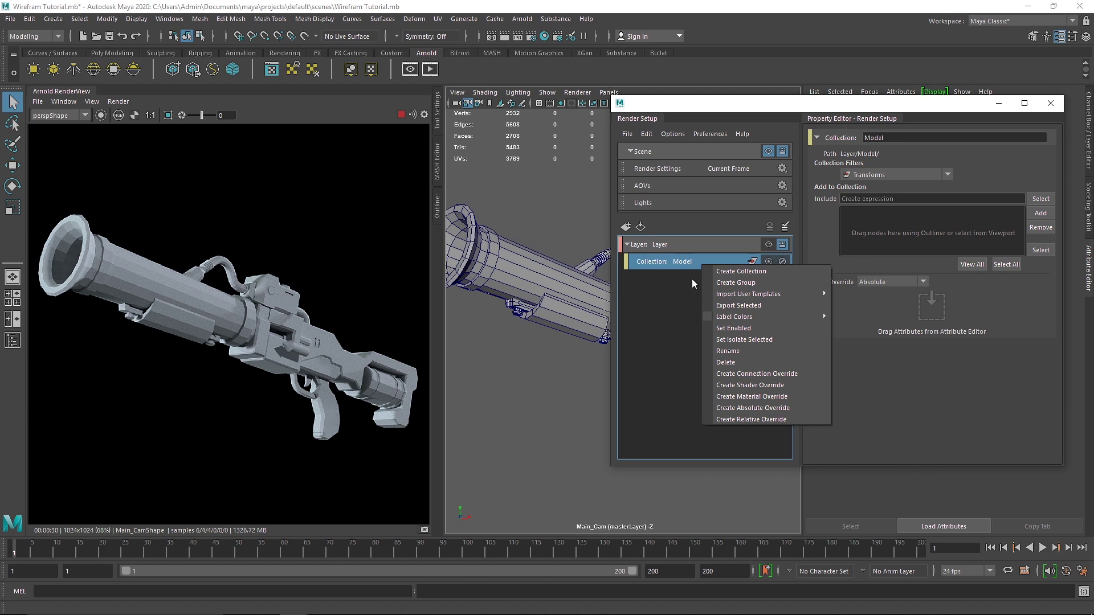
left_click(692, 278)
left_click(701, 264)
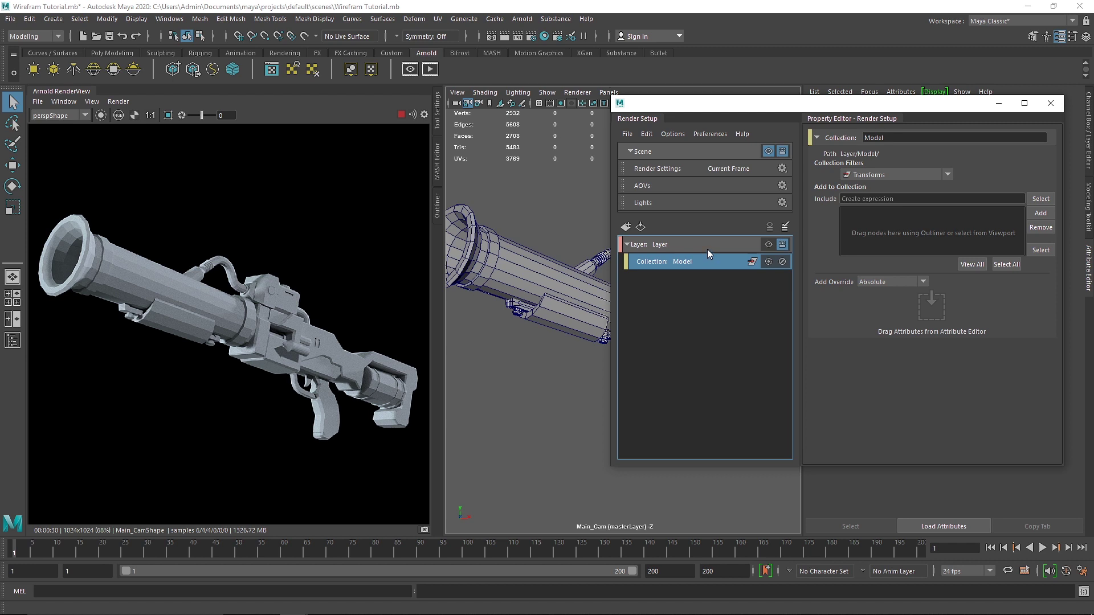
right_click(716, 243)
left_click(750, 263)
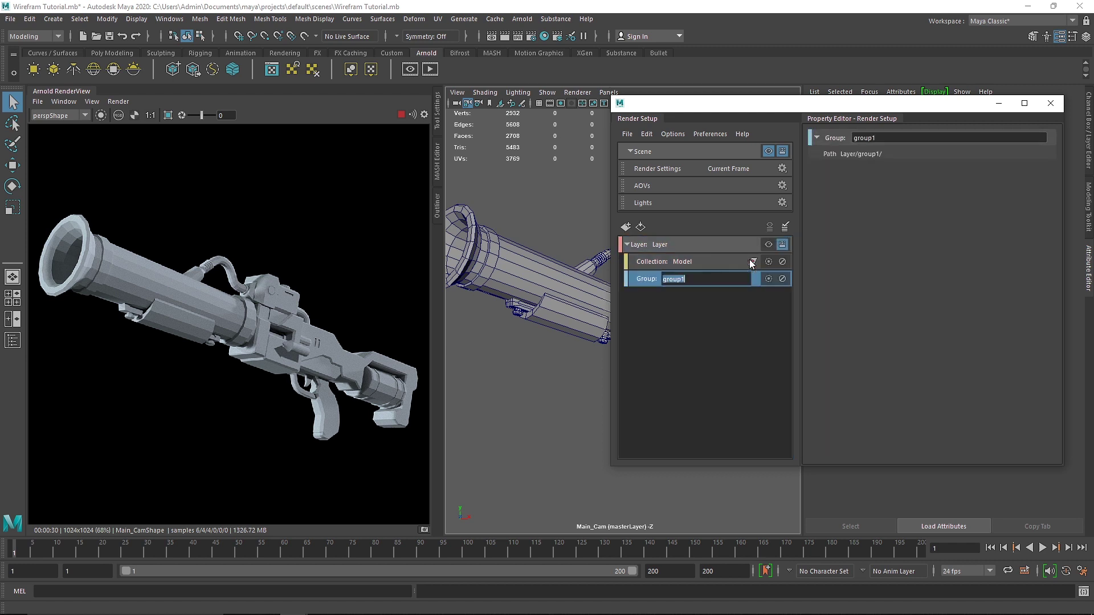
left_click(689, 300)
left_click(665, 277)
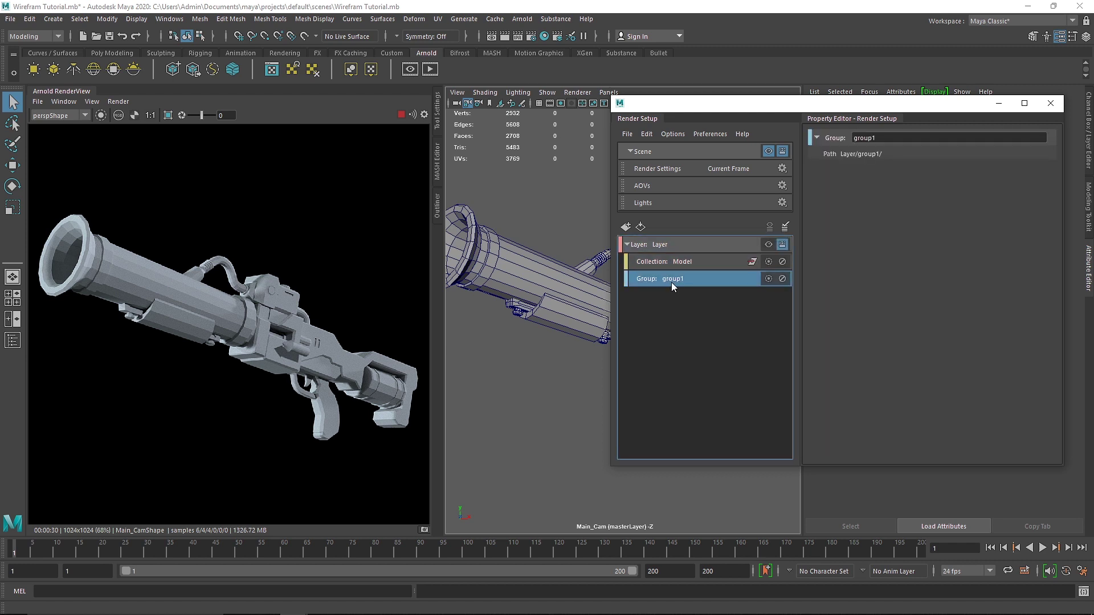
key("Delete")
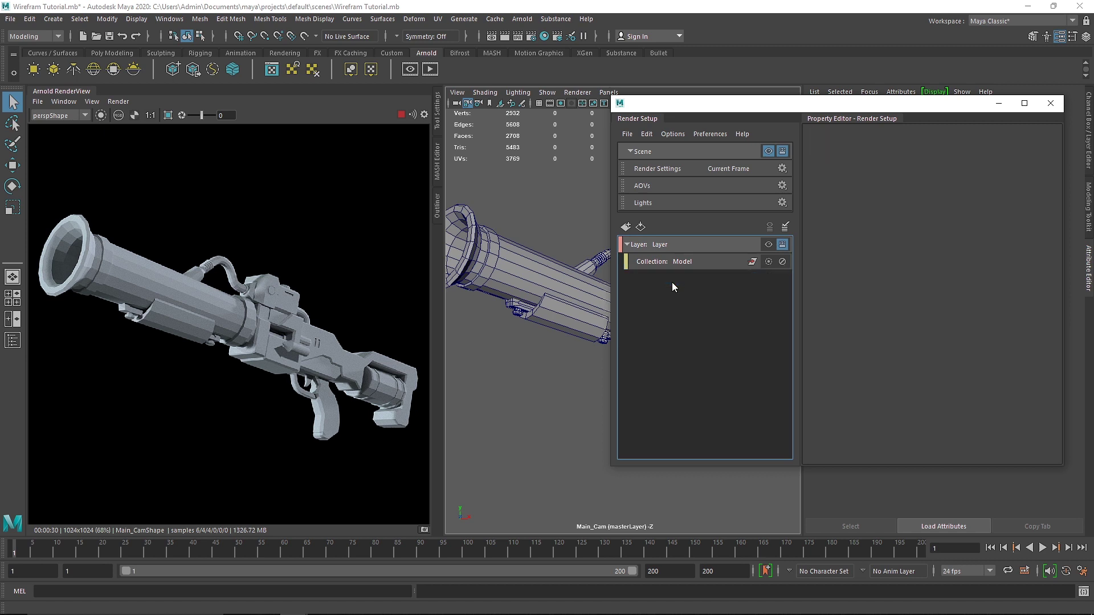
Step: Add all child meshes of the Dragonblunder group, pCylinder1 through pCylinder6, to the Model collection
left_click(709, 263)
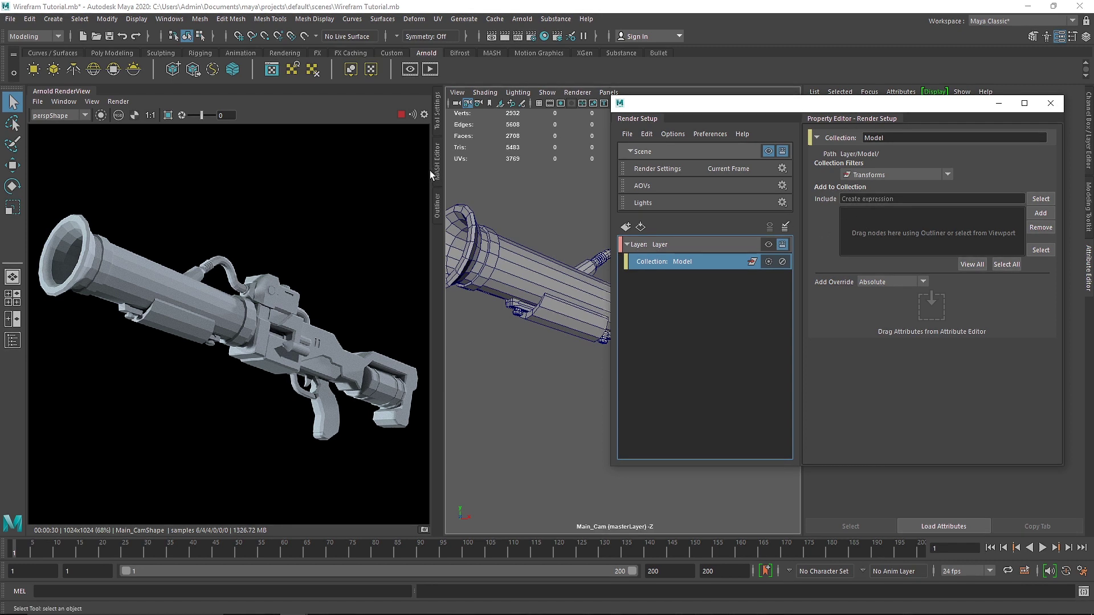
left_click(438, 207)
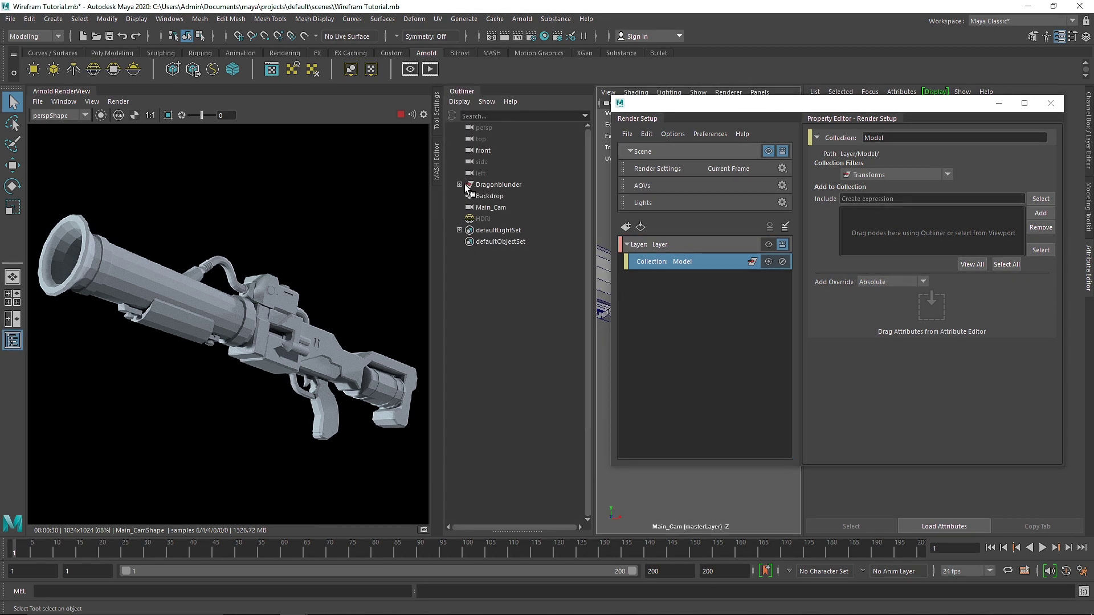
left_click(459, 185)
left_click(491, 197)
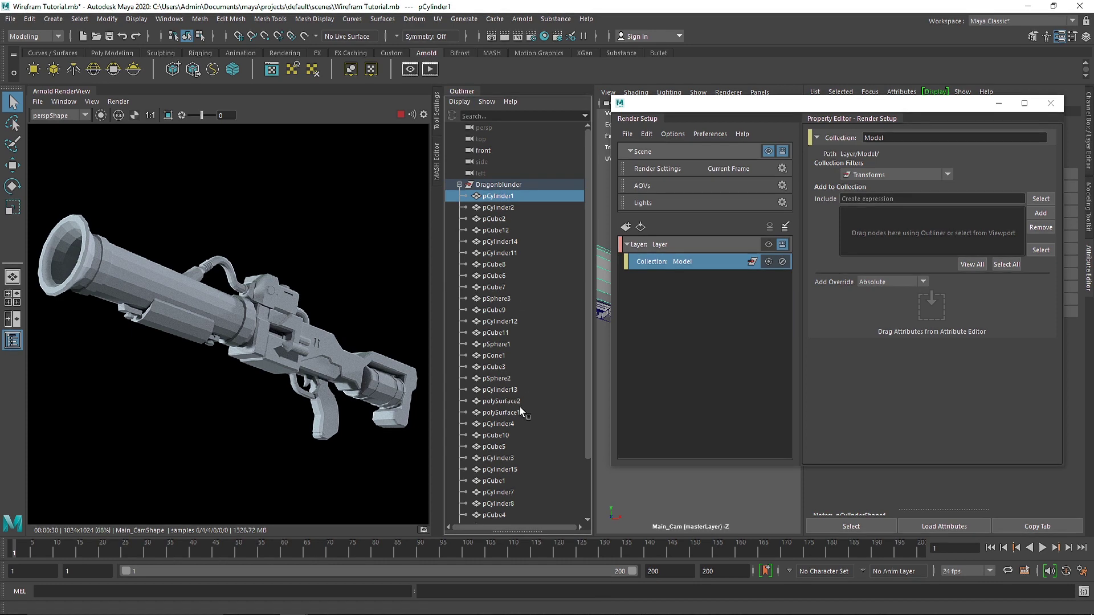
scroll(503, 460, "down", 2)
left_click(503, 459, "shift")
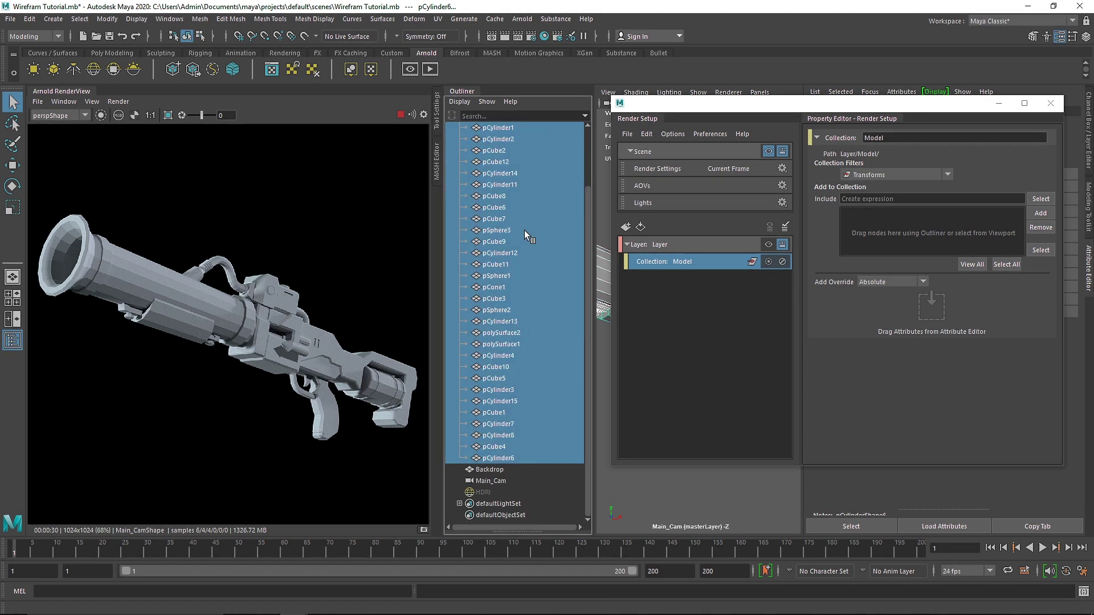
scroll(527, 235, "up", 2)
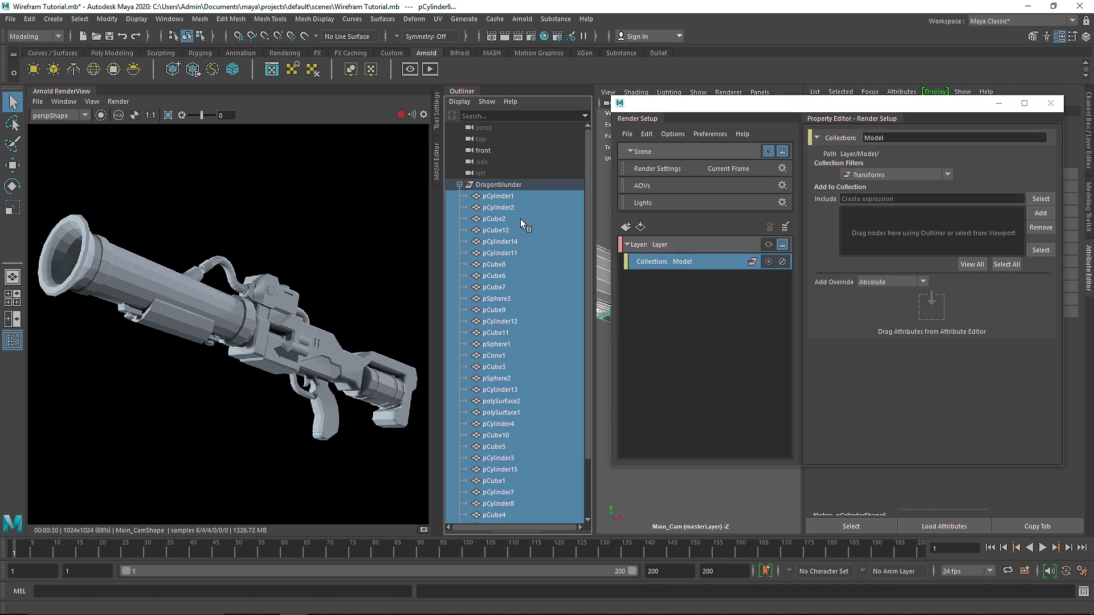
left_click_drag(488, 223, 885, 224)
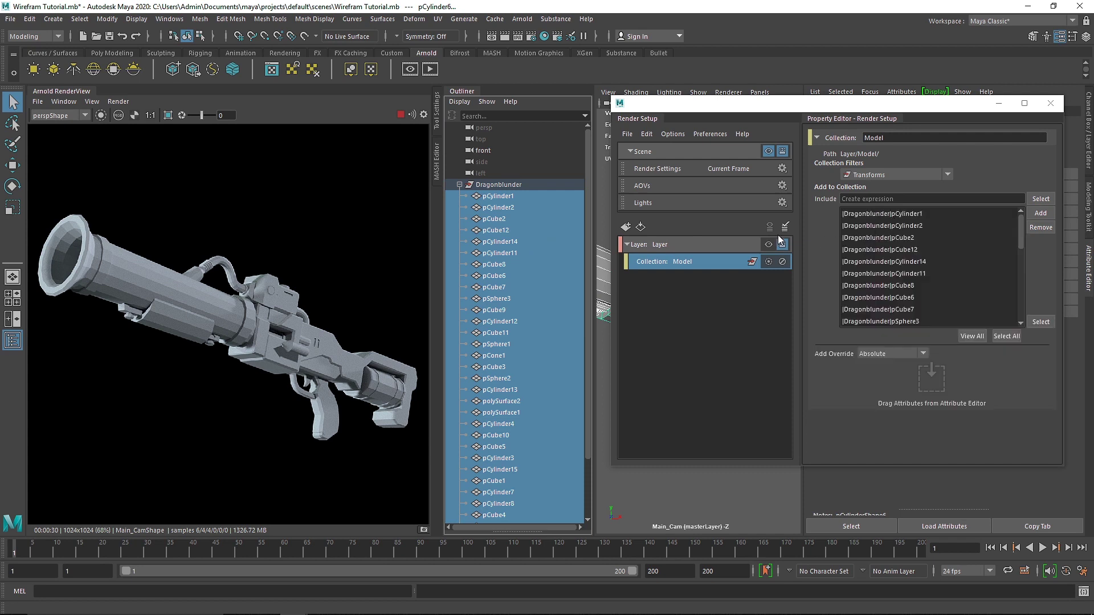
left_click_drag(1019, 230, 1017, 330)
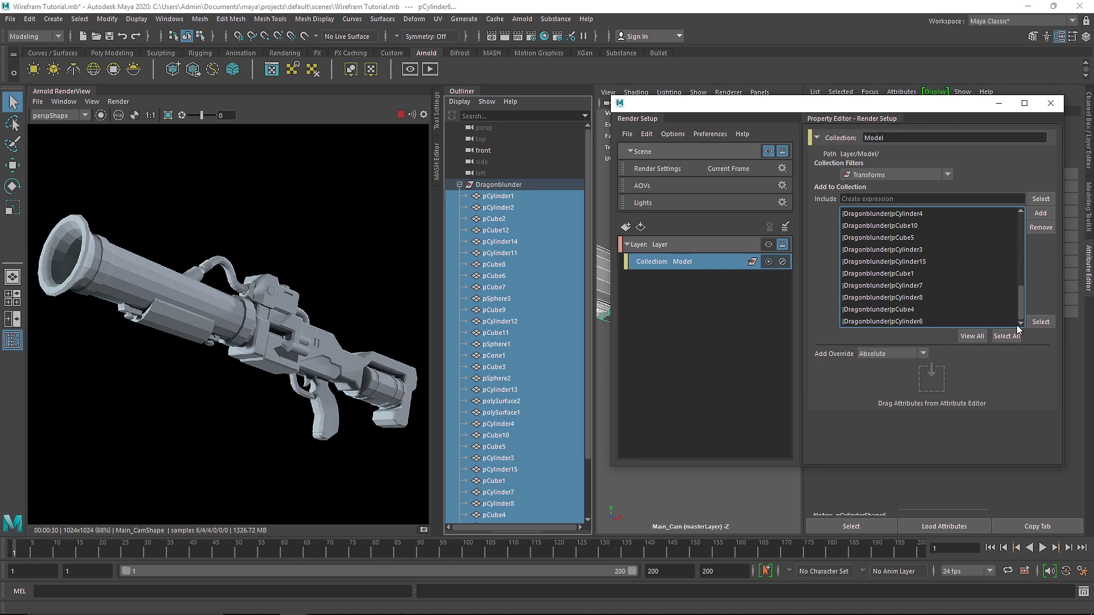
Step: Create a shader override on the Model collection with its default name, and close Render Setup and the Outliner
right_click(702, 267)
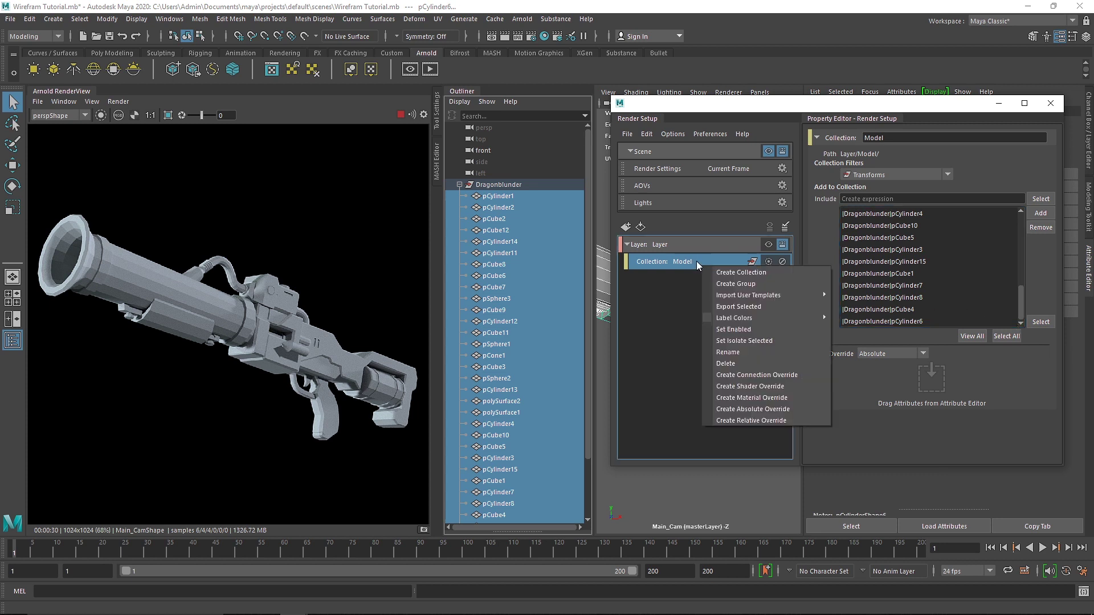
left_click(804, 388)
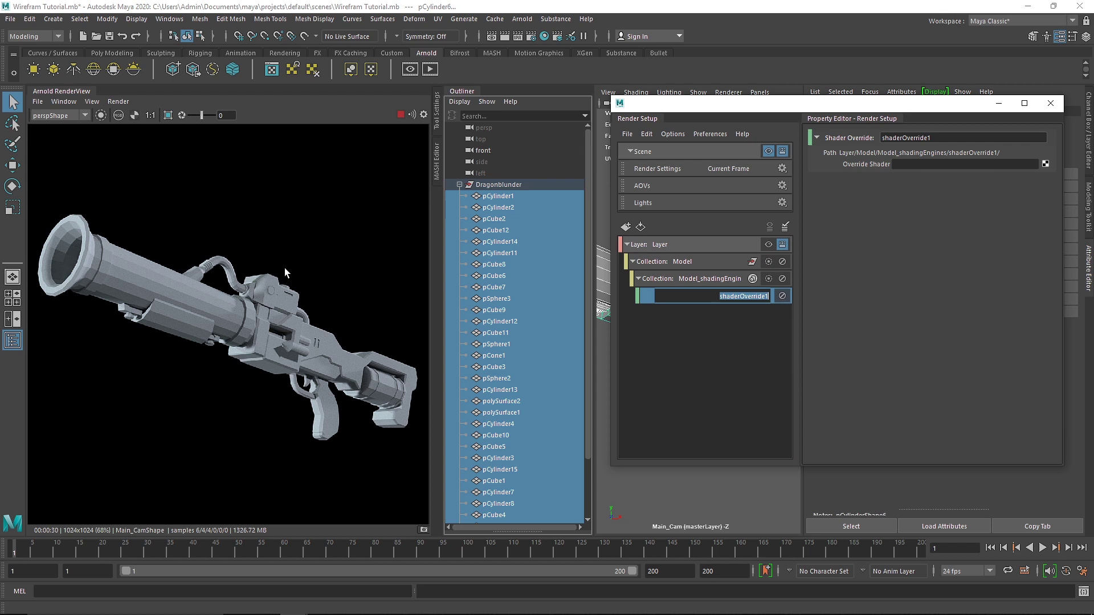
key("Return")
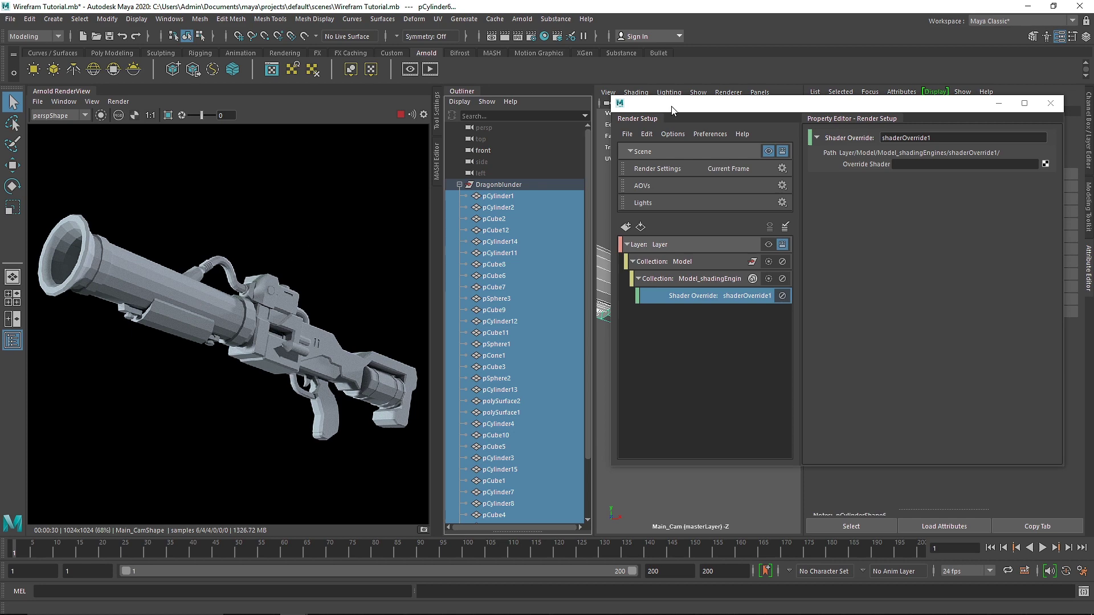
left_click(1050, 103)
left_click(462, 91)
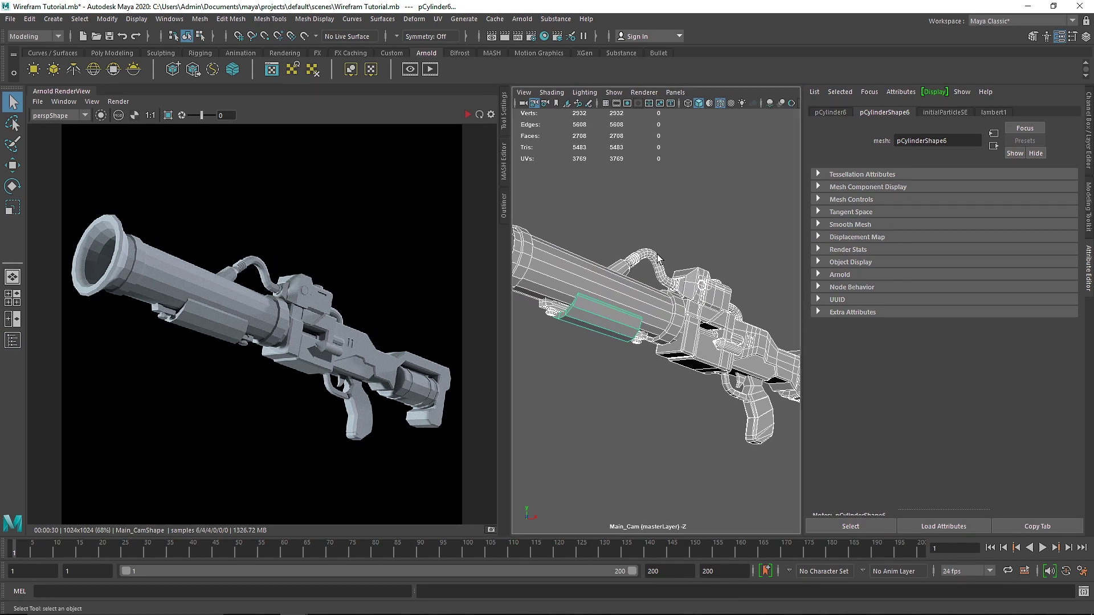
Step: Assign a new aiStandardSurface material to the panel beneath the barrel and name it temp
left_click(583, 319)
right_click_drag(588, 289, 587, 581)
left_click(476, 255)
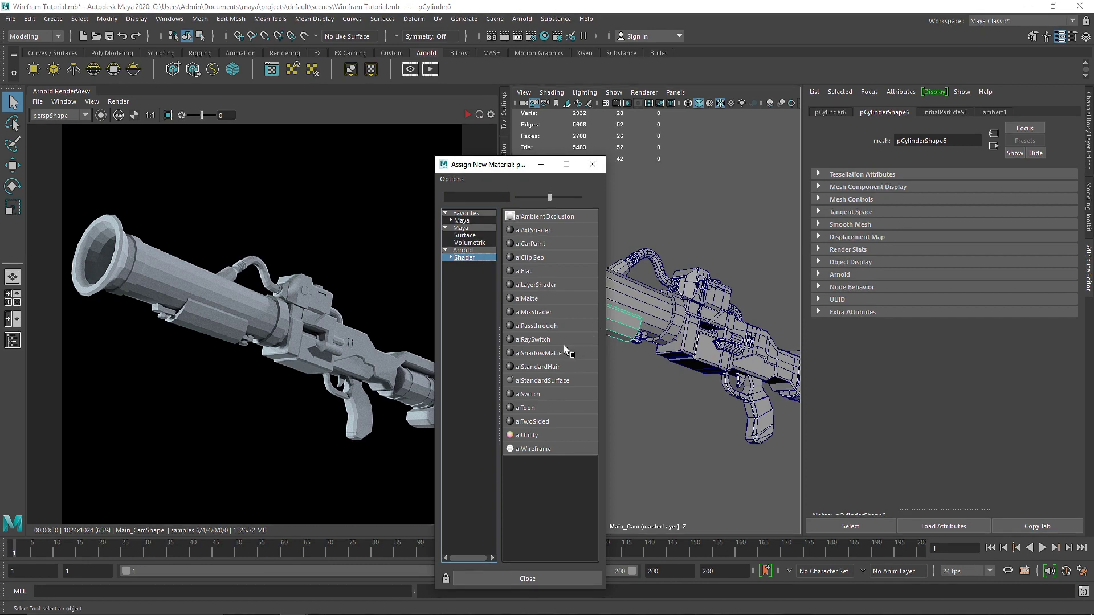
left_click(541, 380)
double_click(932, 141)
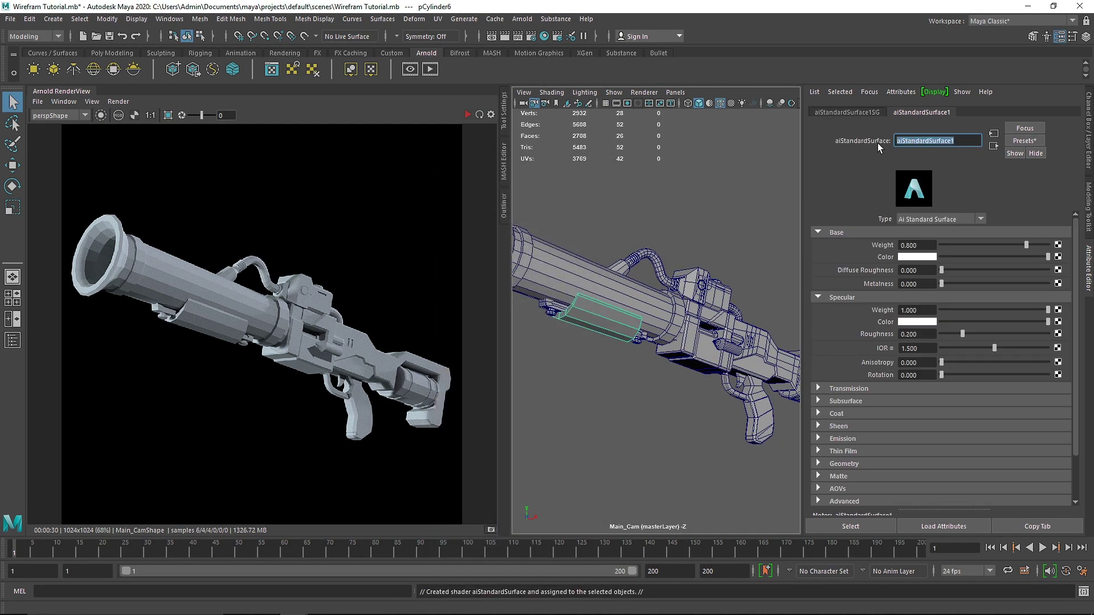
type("temp")
key("Return")
Step: Set the temp material's base weight to 0.957, diffuse roughness 0.8, metalness 0.838, specular roughness 0.665 and IOR 0.656, with grey base and specular colours
left_click_drag(1026, 245, 1043, 245)
left_click(965, 260)
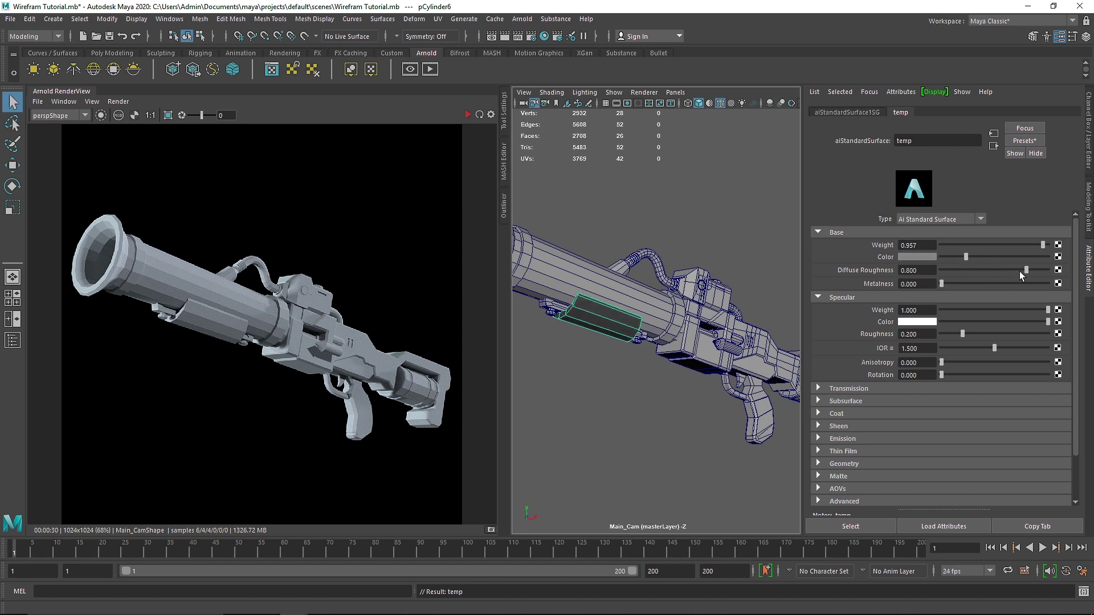
left_click(1029, 283)
left_click(1008, 321)
left_click(1005, 333)
left_click(964, 348)
Step: Start a live Arnold render and set the temp material's base colour to magenta
left_click(467, 115)
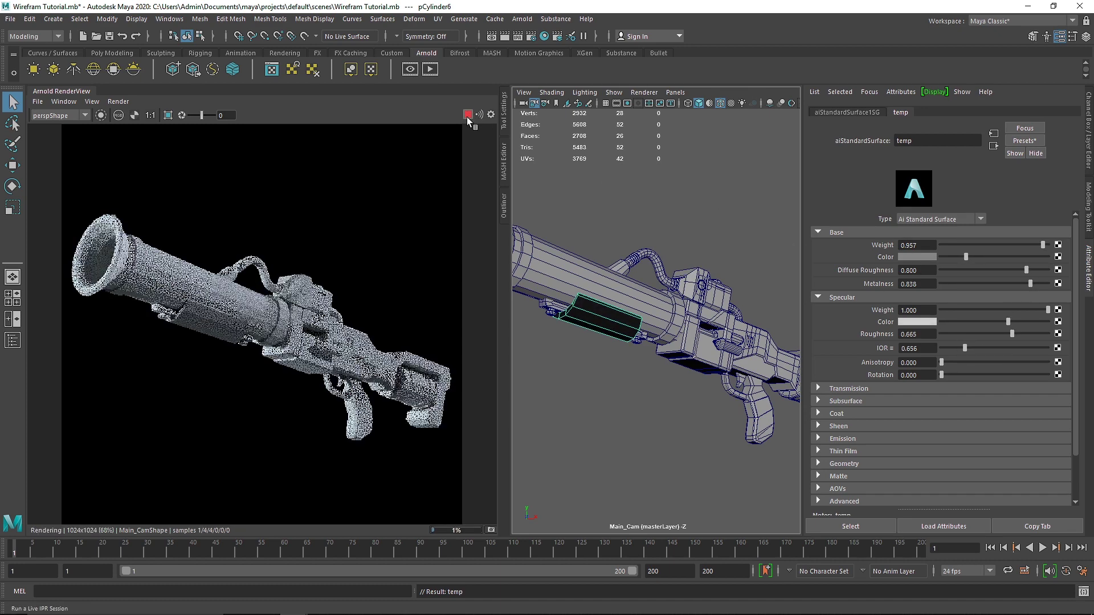
left_click(926, 256)
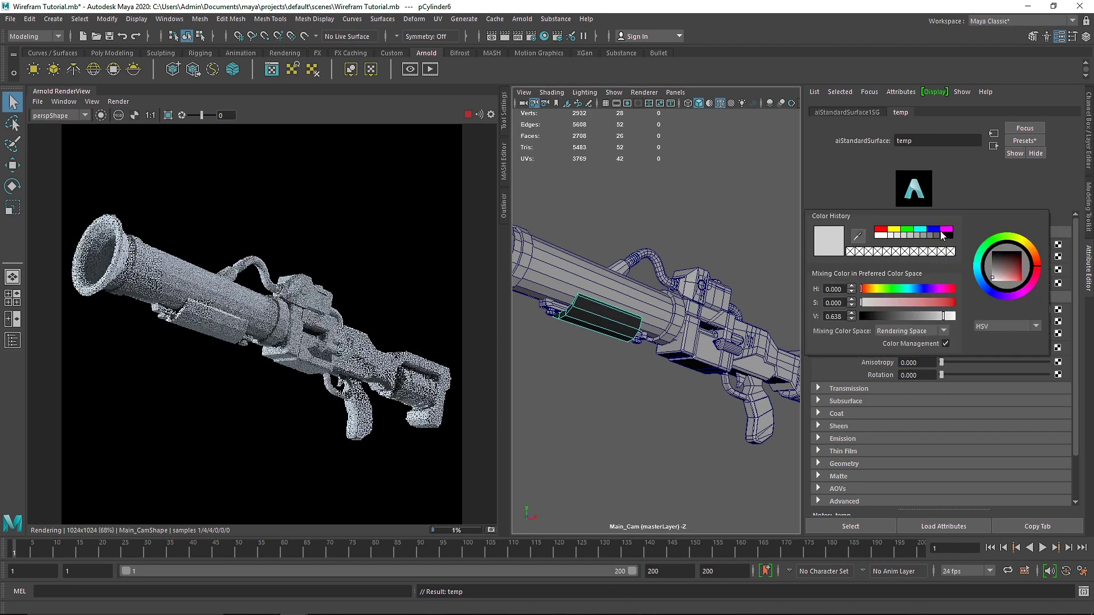
left_click(941, 230)
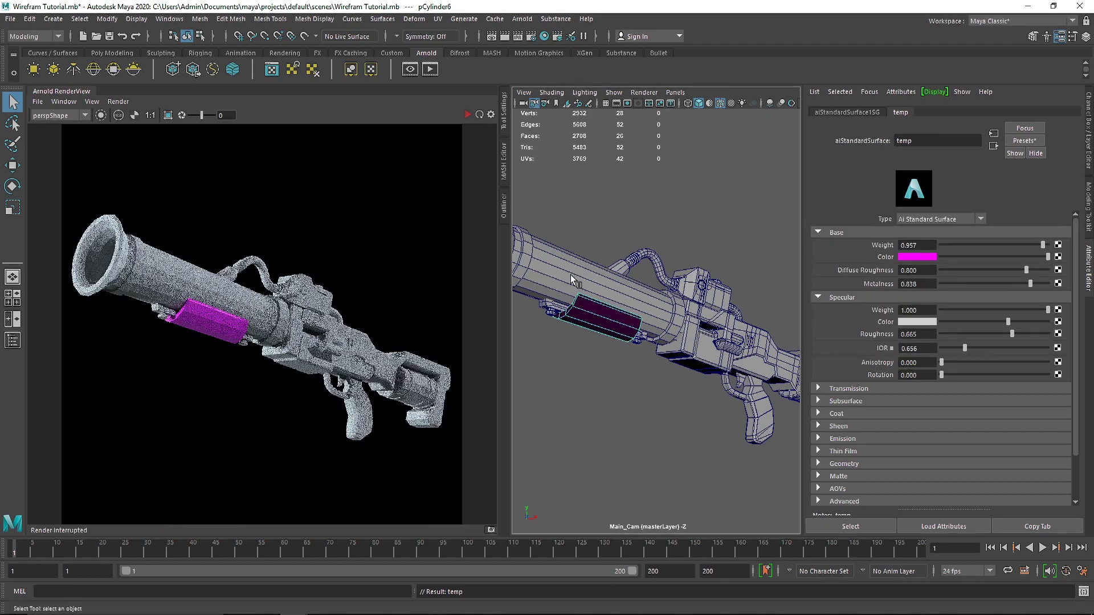
Step: Assign a new aiStandardSurface material to the gun's barrel and replace its settings with the Clay preset
left_click(572, 279)
right_click(582, 279)
left_click(586, 548)
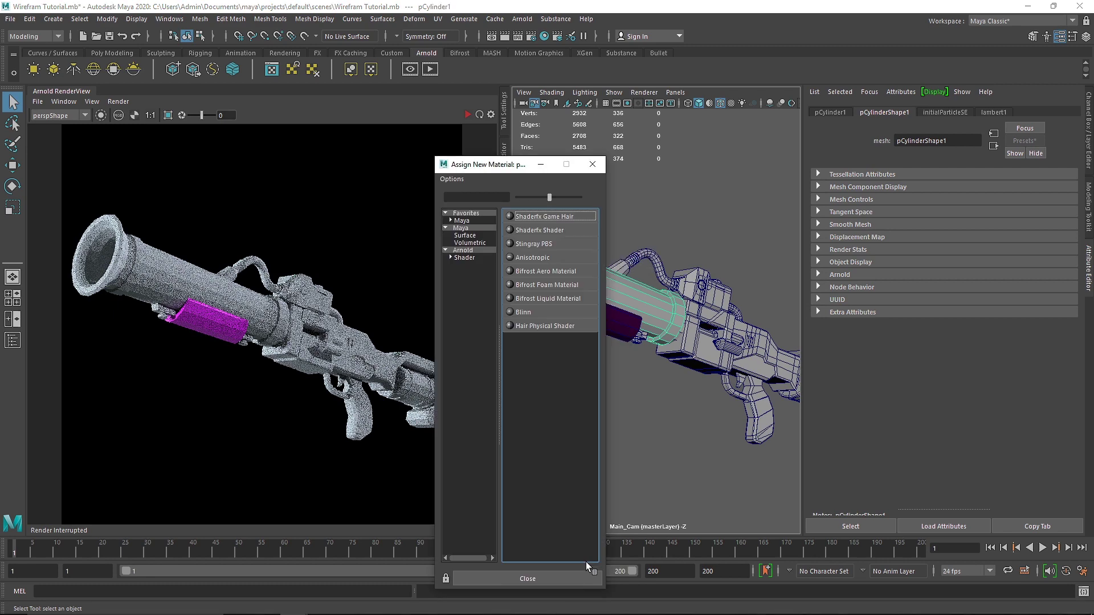
left_click(470, 257)
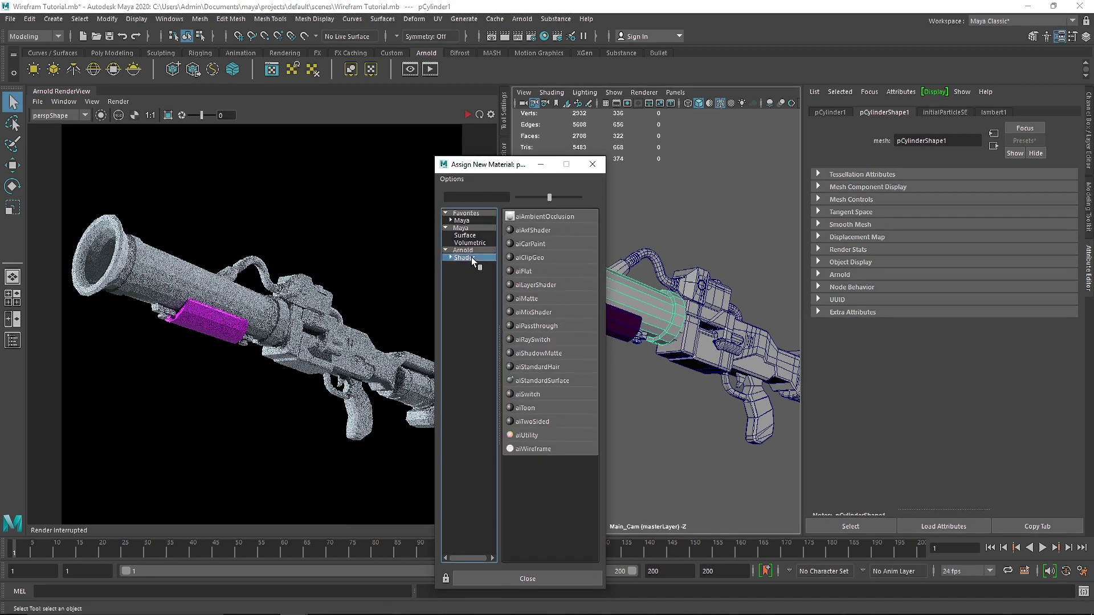
left_click(564, 380)
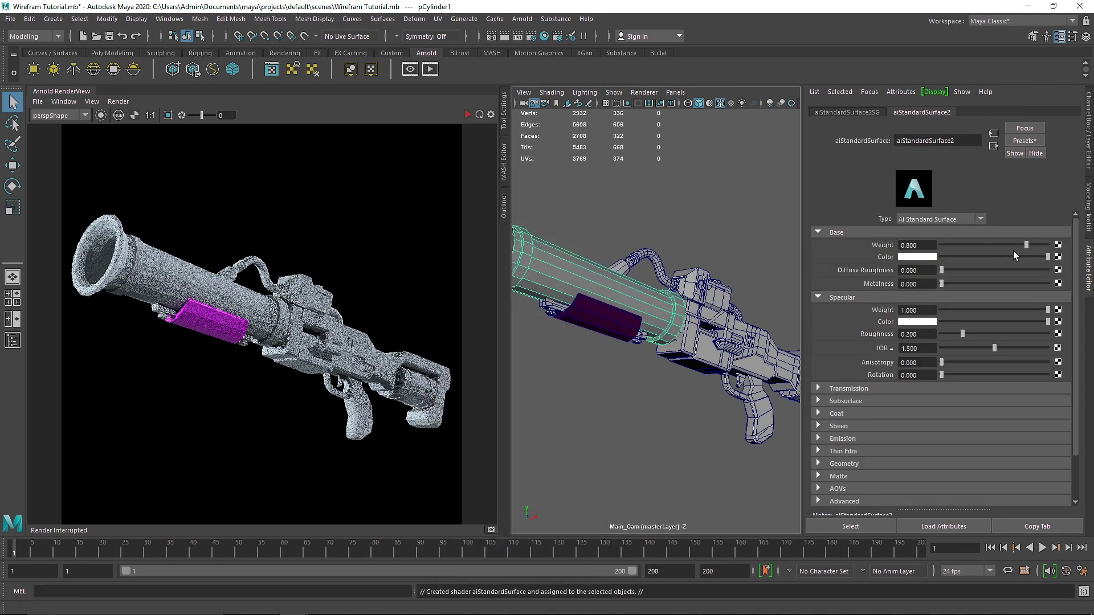
left_click(1024, 140)
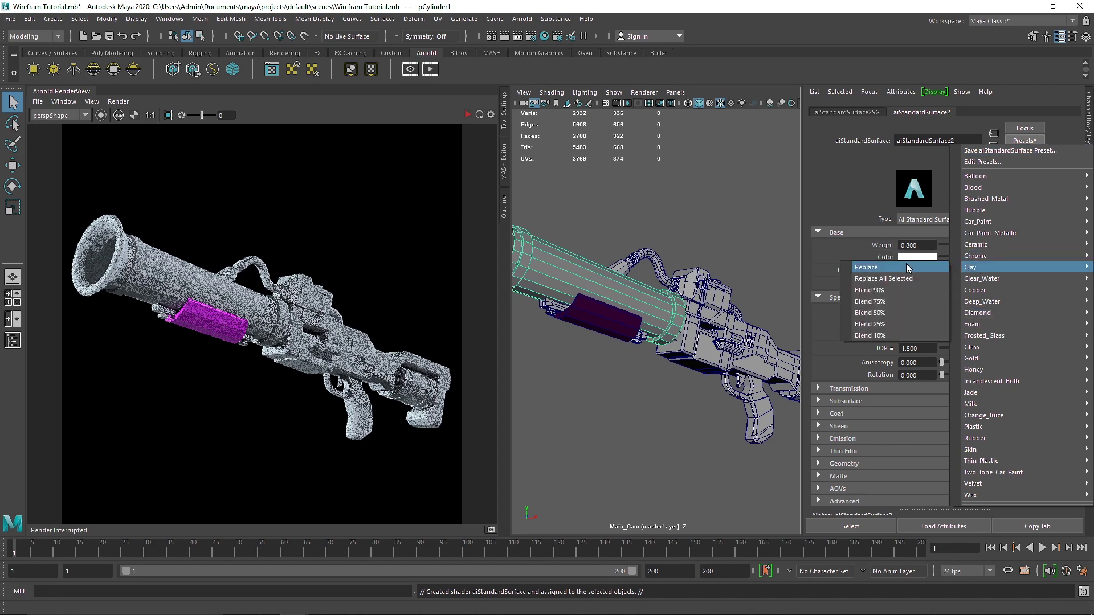
left_click(889, 263)
Step: Assign a new aiStandardSurface with the Gold preset to the lower body block behind the barrel, and refresh the Arnold render
left_click(709, 331)
left_click(709, 331)
right_click(709, 339)
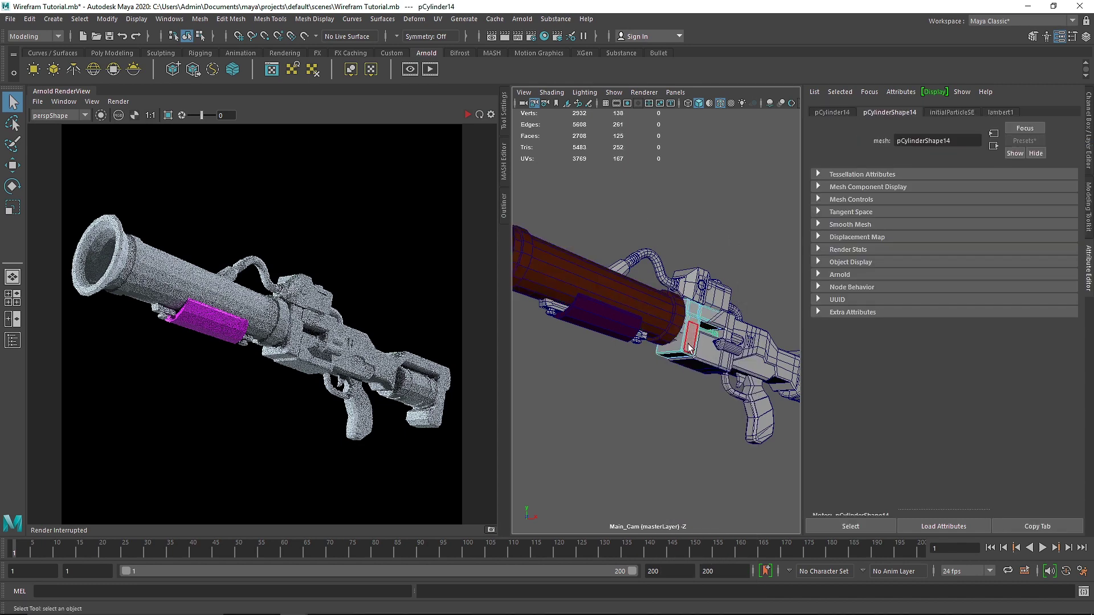
left_click(709, 344)
right_click_drag(709, 319, 726, 581)
left_click(481, 258)
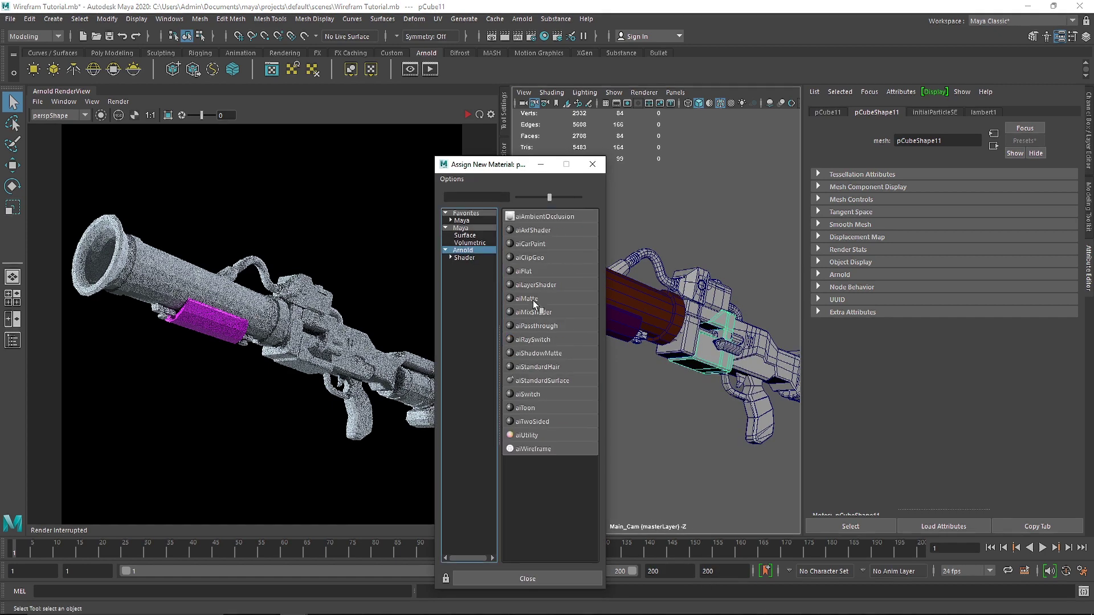
left_click(549, 378)
left_click(1019, 137)
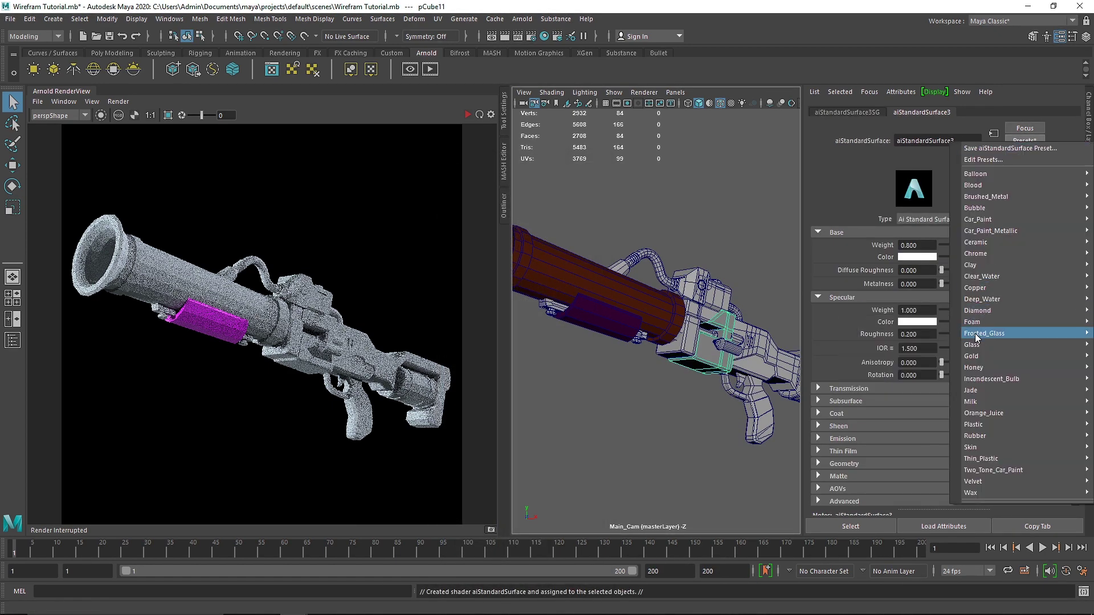
mouse_move(971, 356)
left_click(915, 359)
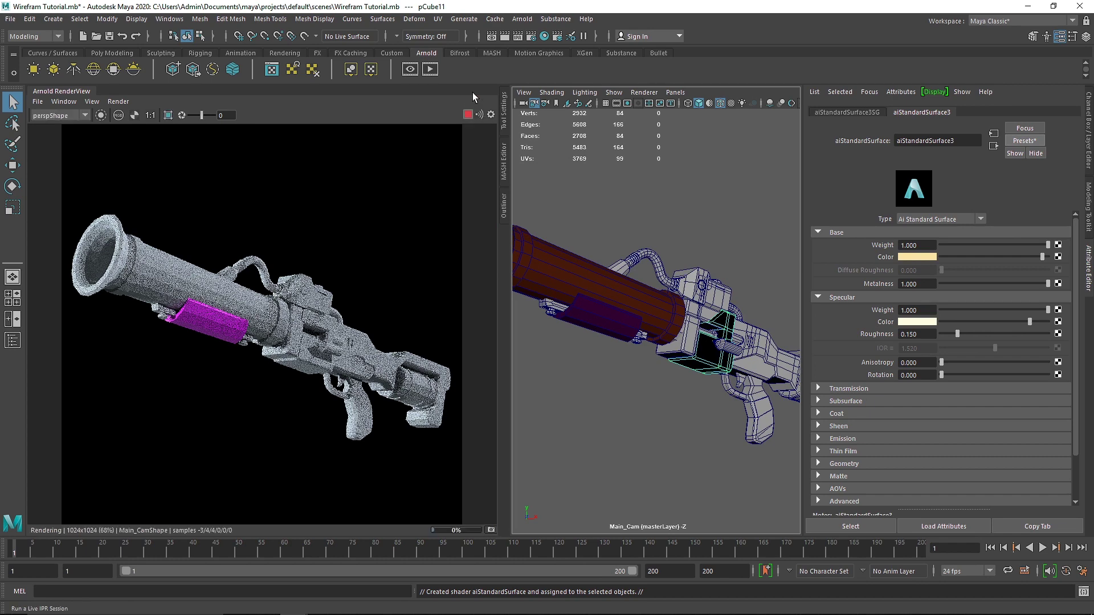
left_click(465, 114)
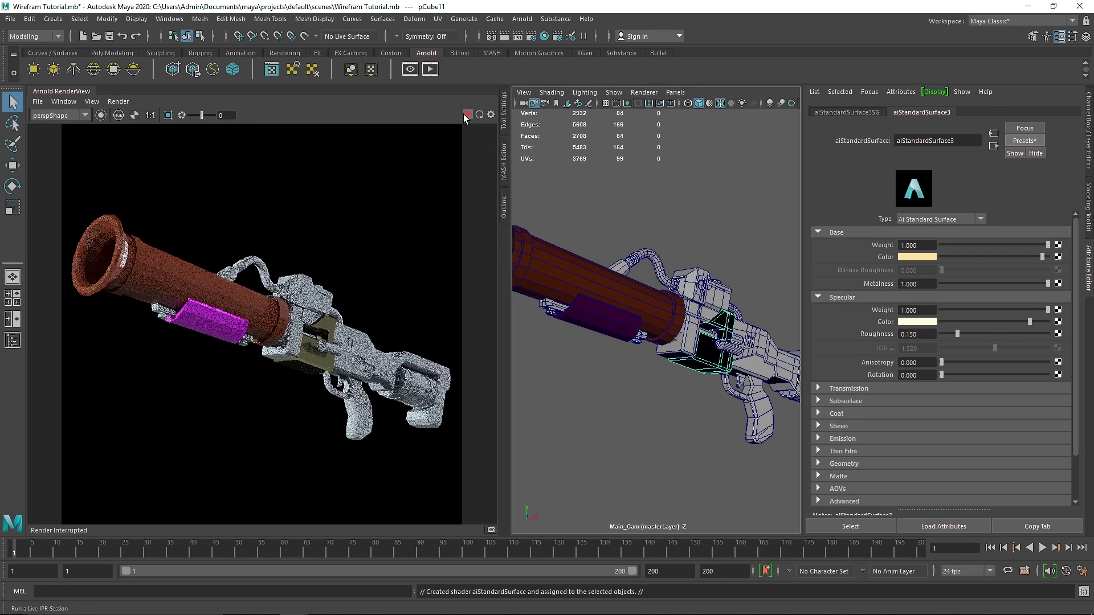
left_click(723, 186)
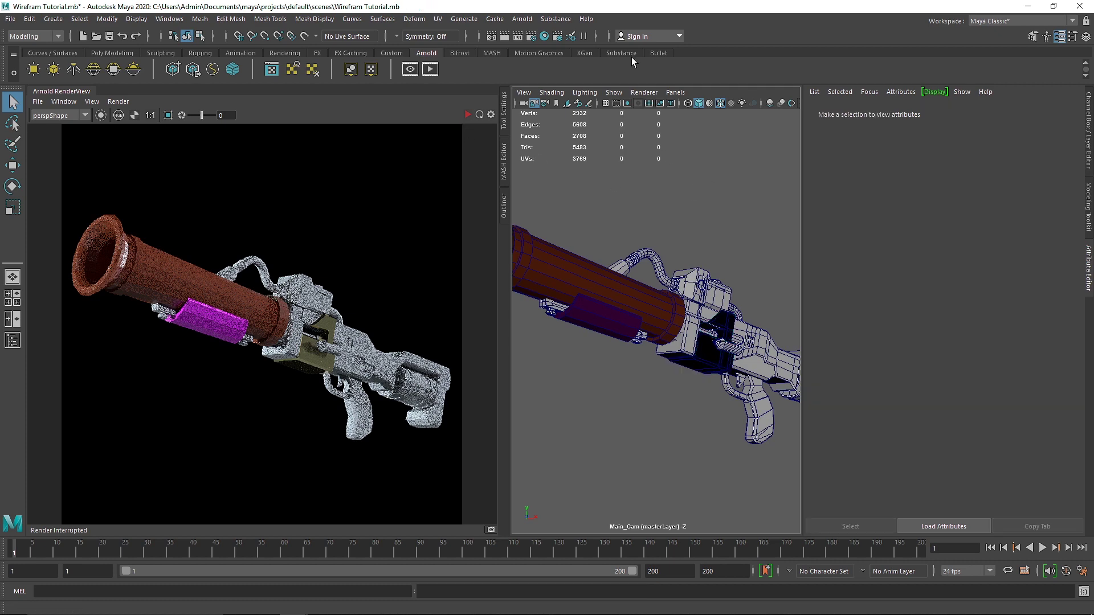
Step: In Render Setup, connect a new aiWireframe shader as the override shader of shaderOverride1
left_click(560, 37)
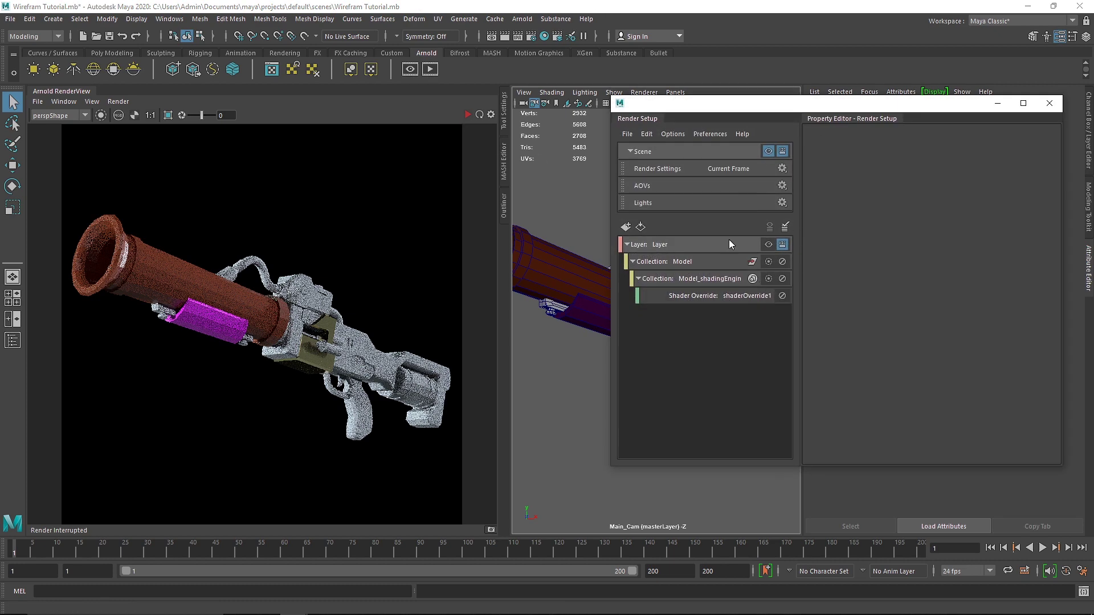
left_click(736, 296)
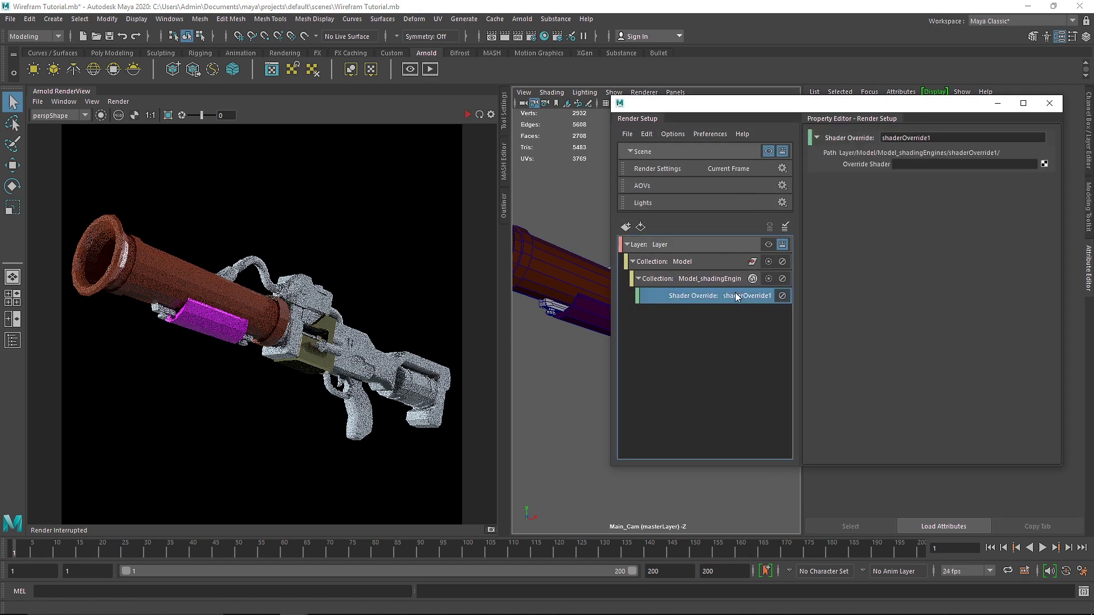
left_click(1045, 165)
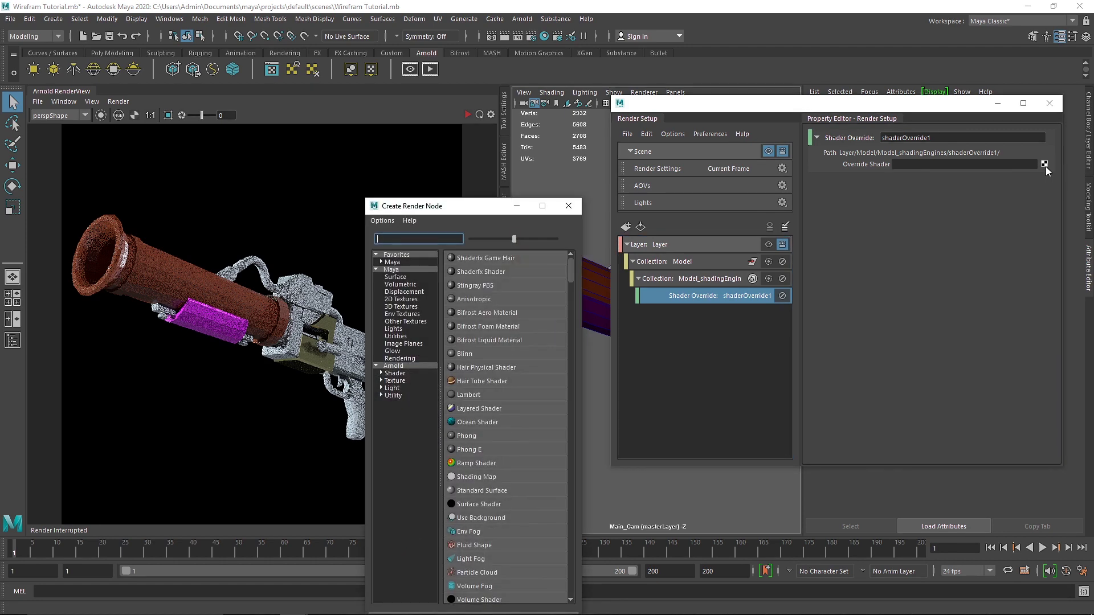
left_click(402, 375)
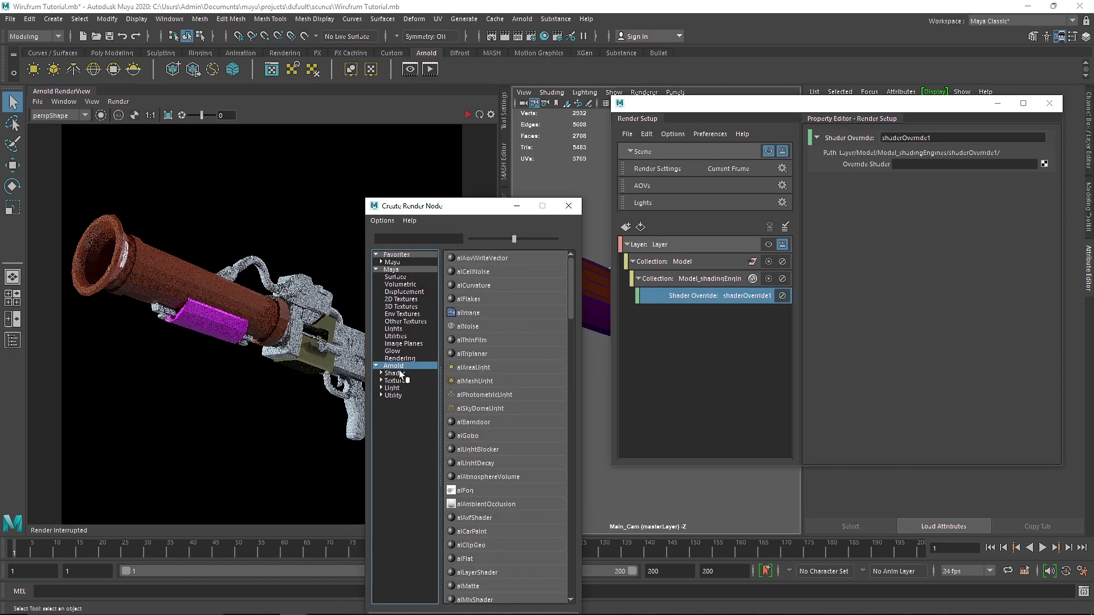
left_click(395, 374)
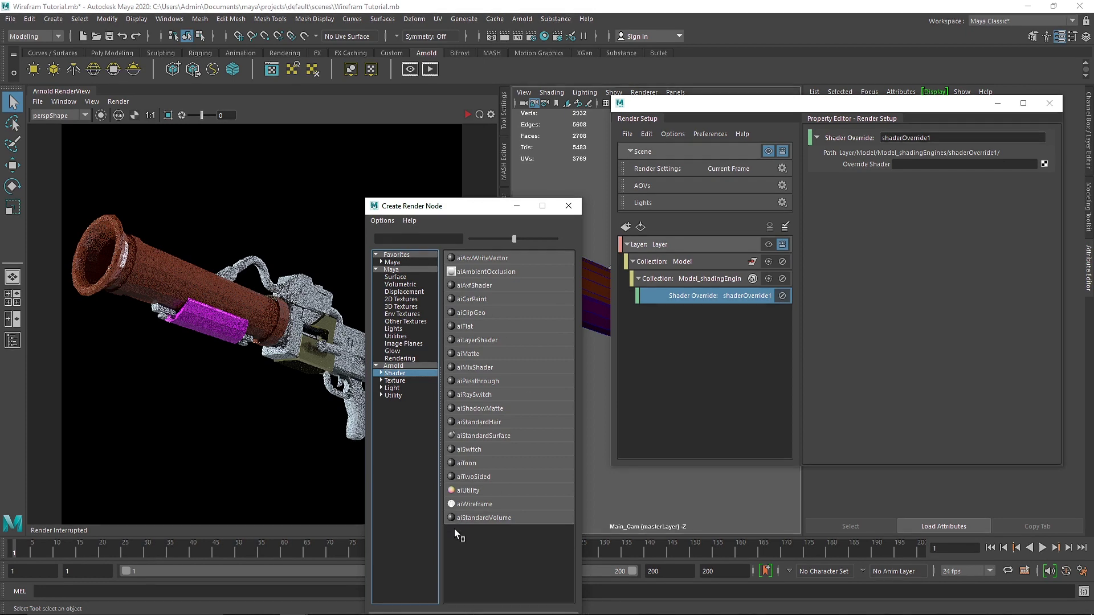
left_click(484, 503)
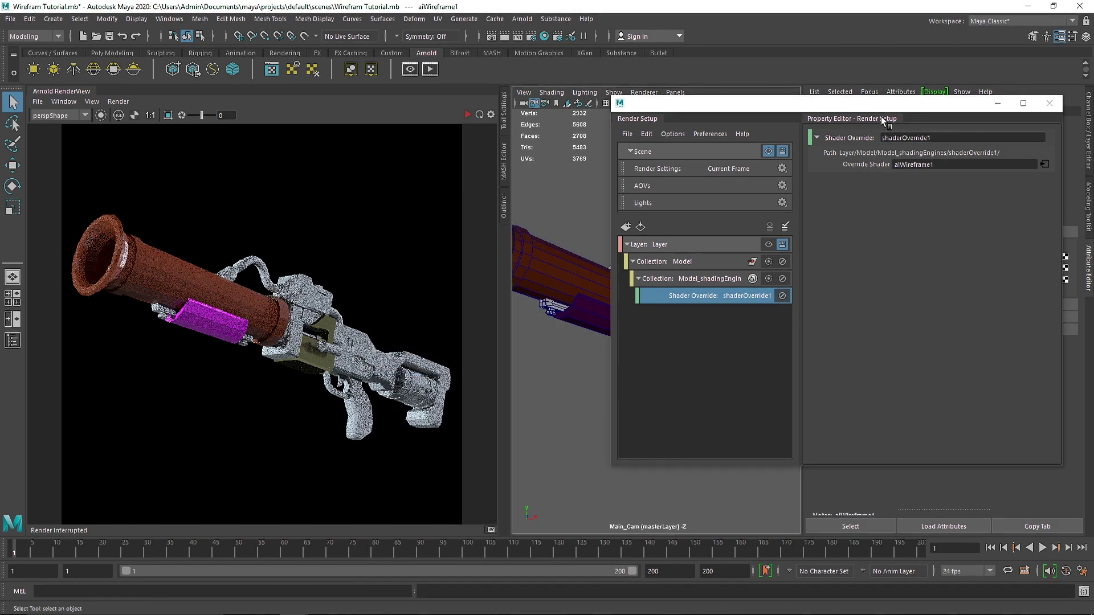
left_click_drag(881, 103, 623, 102)
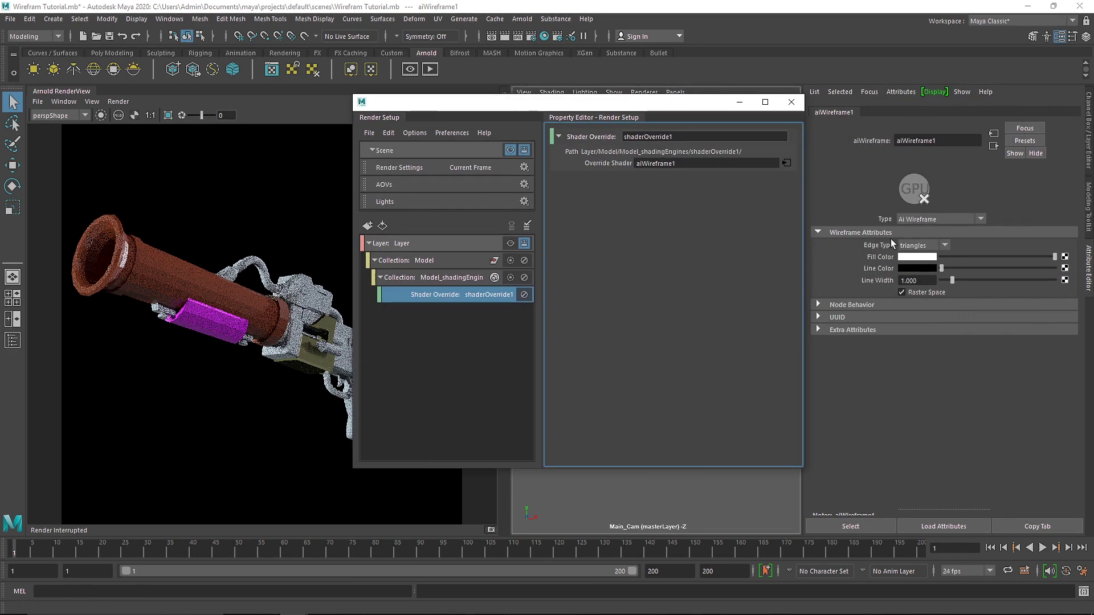
left_click_drag(715, 102, 932, 116)
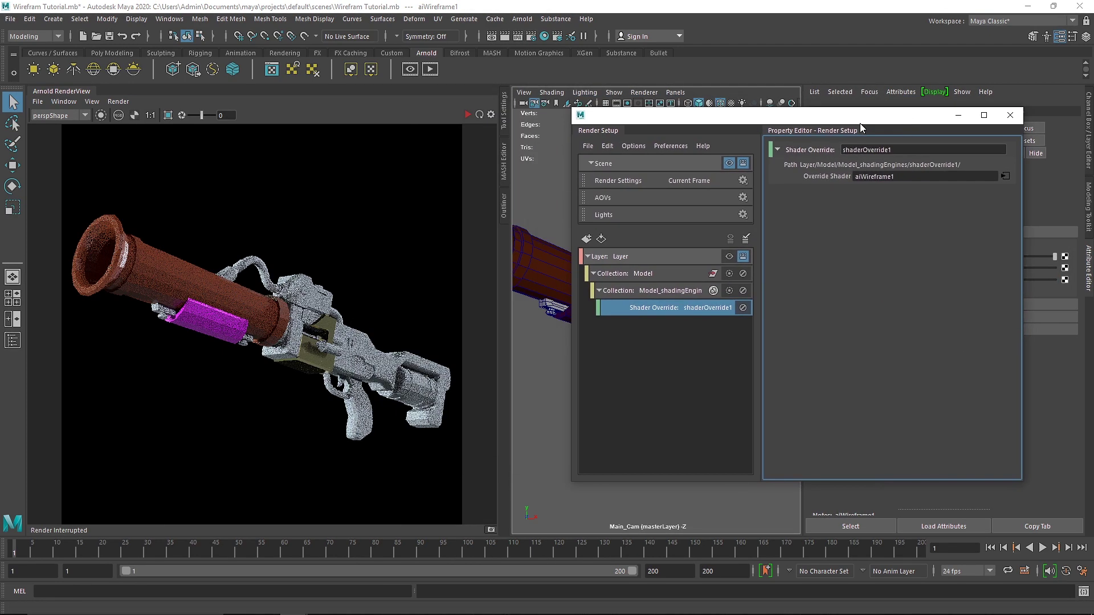
Step: Start a live Arnold render and compare the scene's materials with the wireframe layer, leaving the layer active
left_click(468, 116)
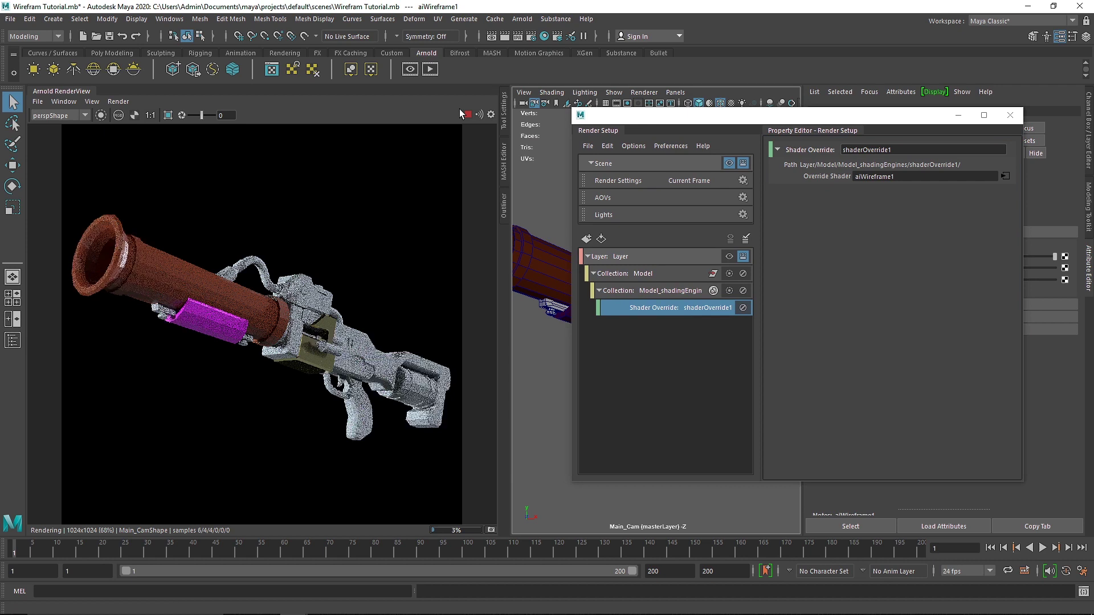
left_click(729, 256)
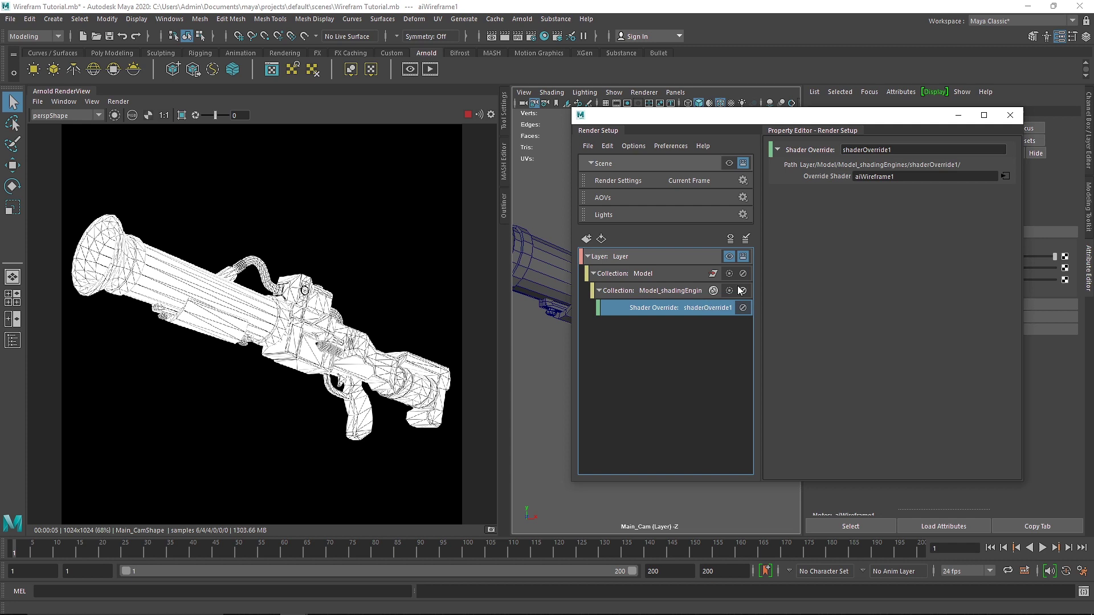
left_click(730, 257)
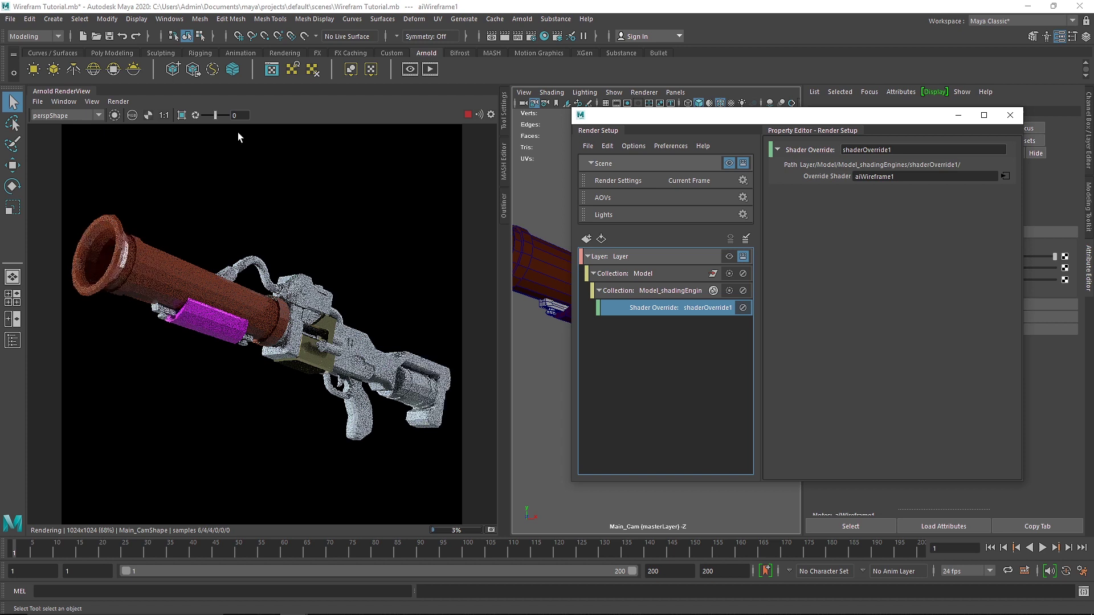
left_click(729, 257)
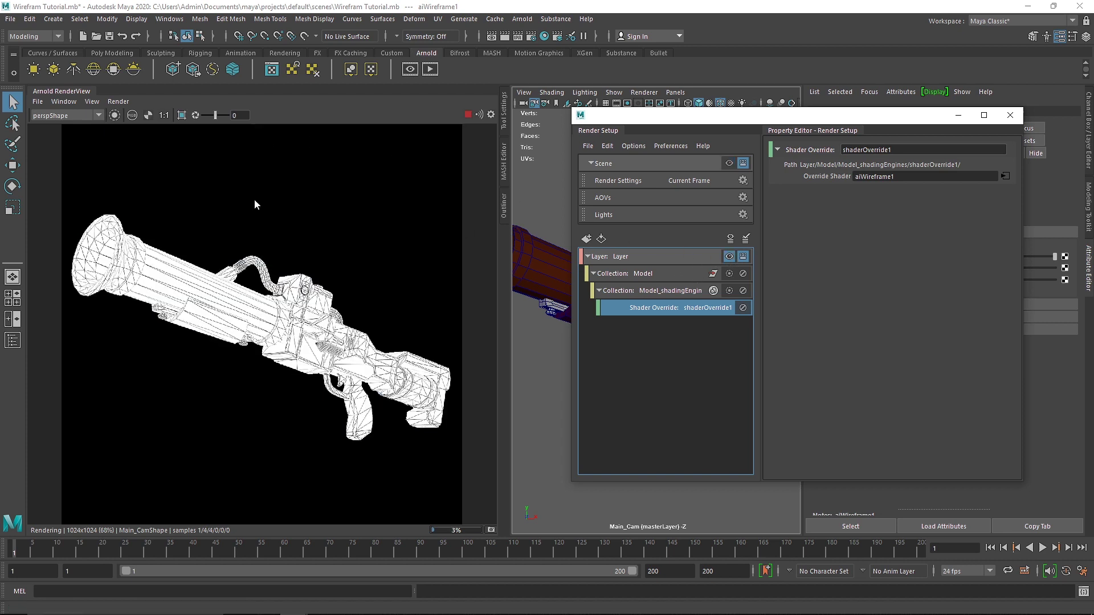
Step: Switch to the scene and make the layer non-renderable, and restore the layer as active and renderable
left_click(737, 257)
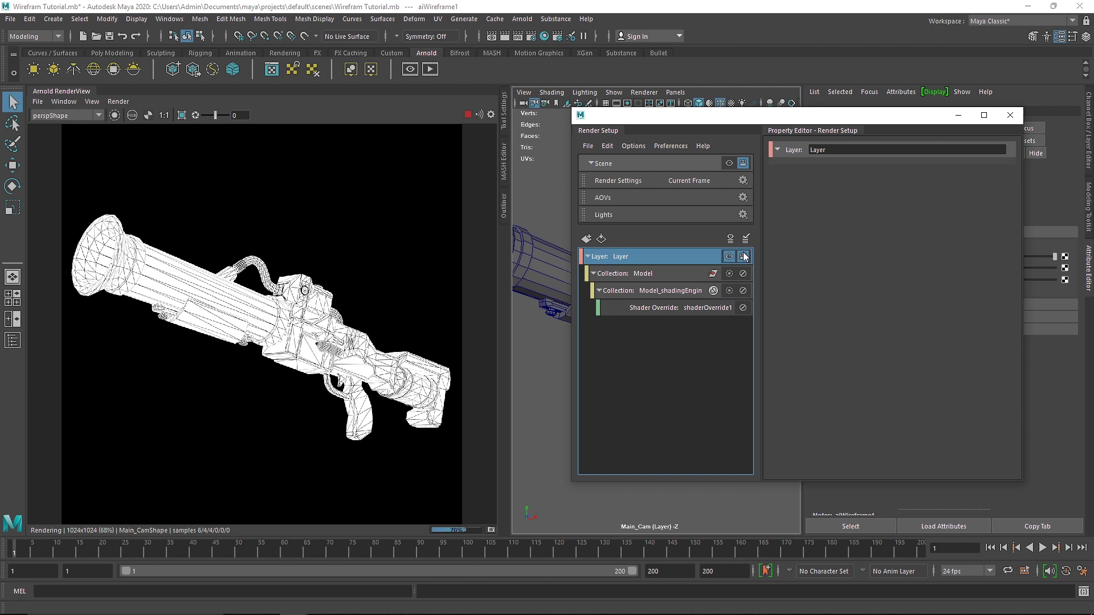
left_click(715, 307)
left_click(730, 257)
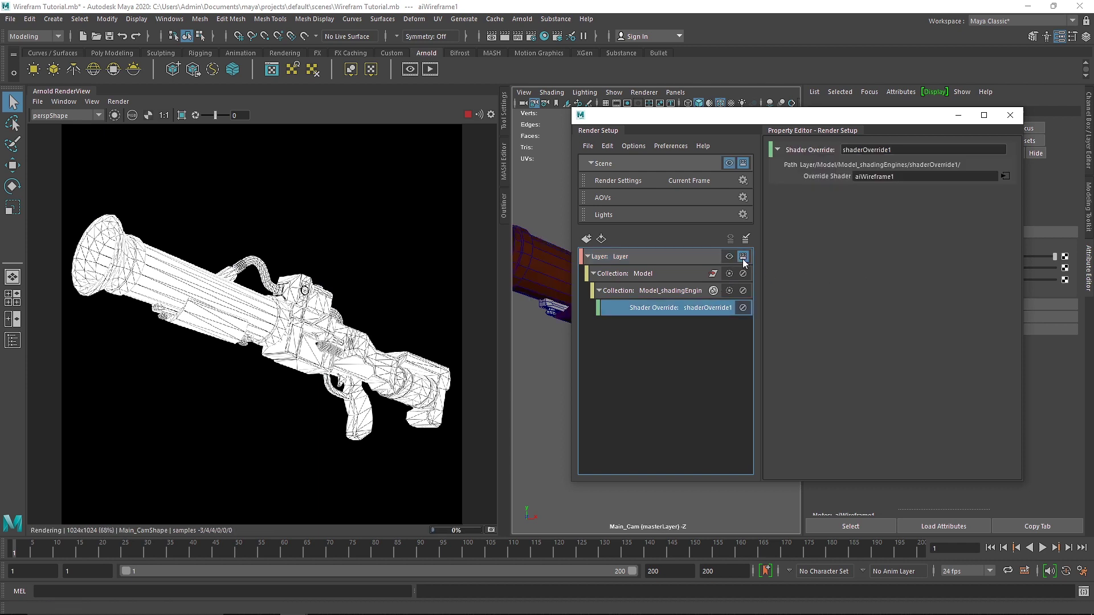
left_click(740, 257)
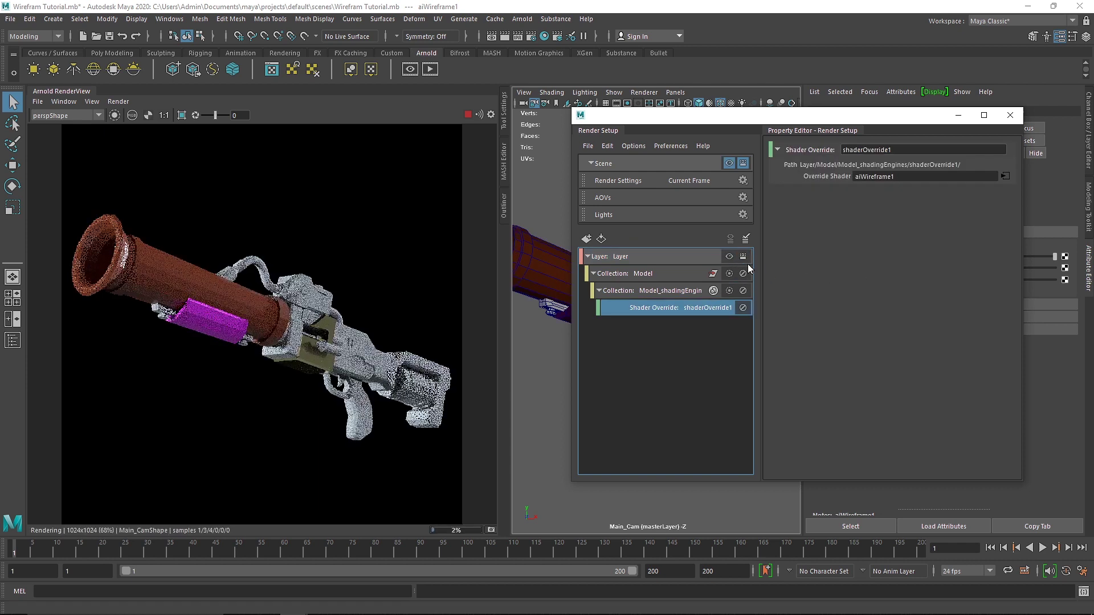
left_click(730, 257)
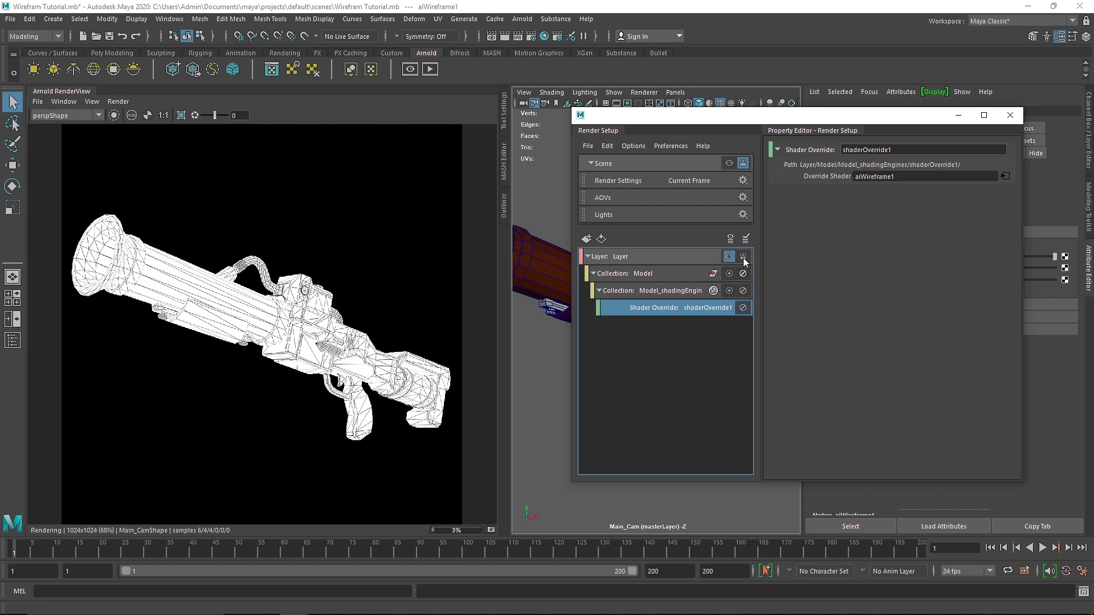
left_click(742, 258)
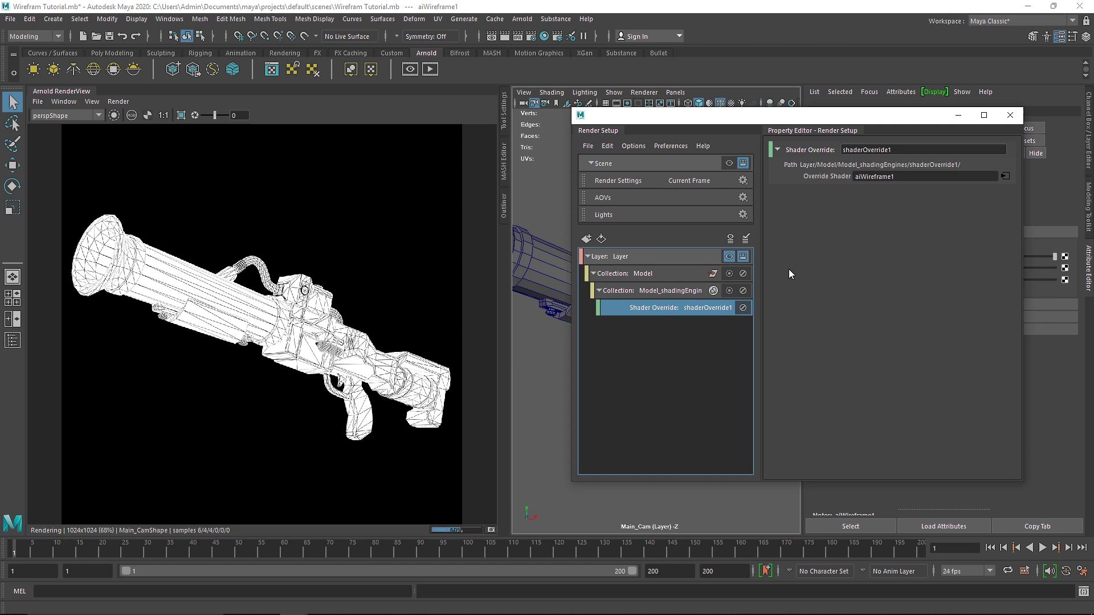
Step: Set the edge type of the aiWireframe1 override shader to polygons
left_click(1005, 176)
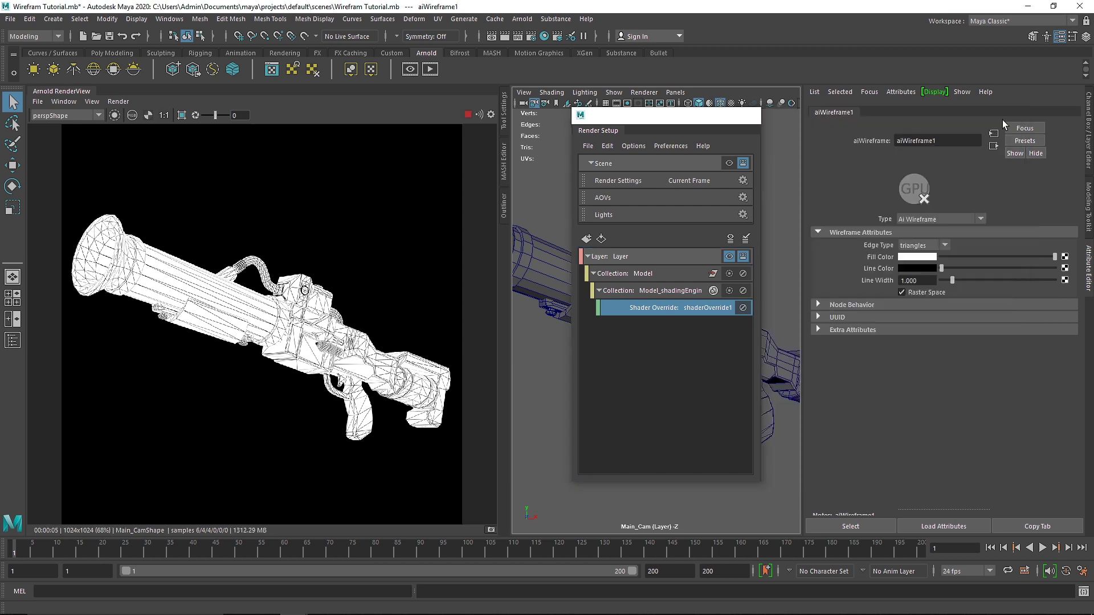
left_click(914, 246)
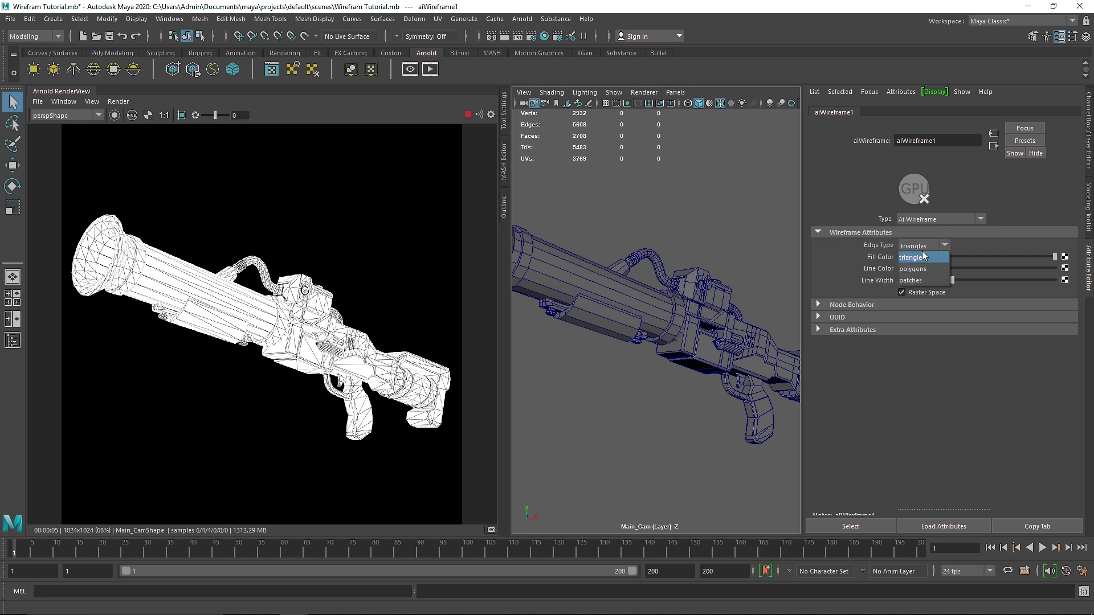
left_click(773, 355)
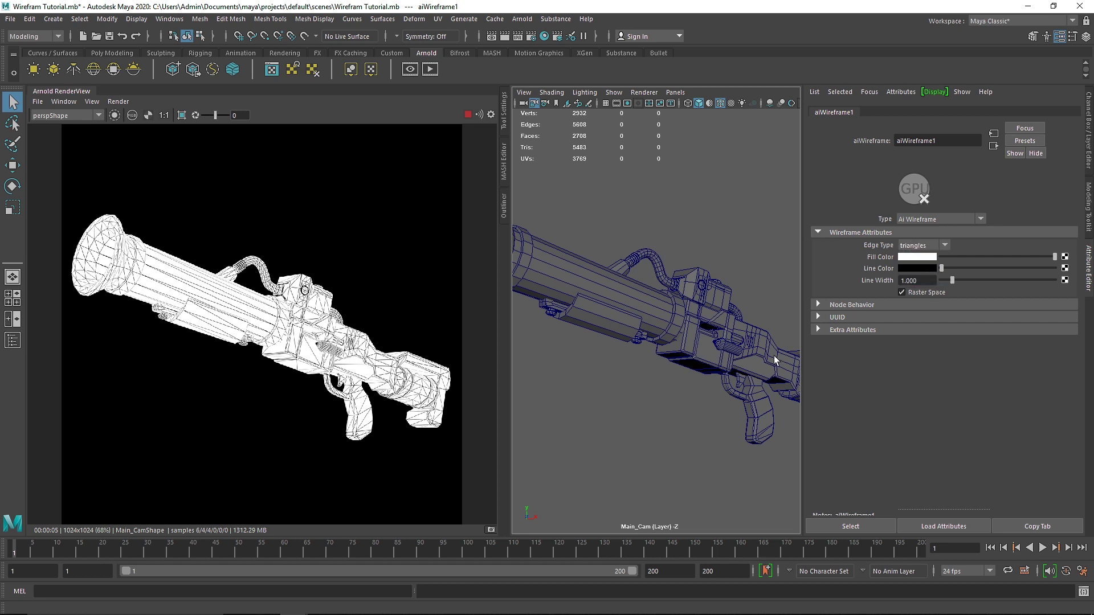
left_click(610, 286)
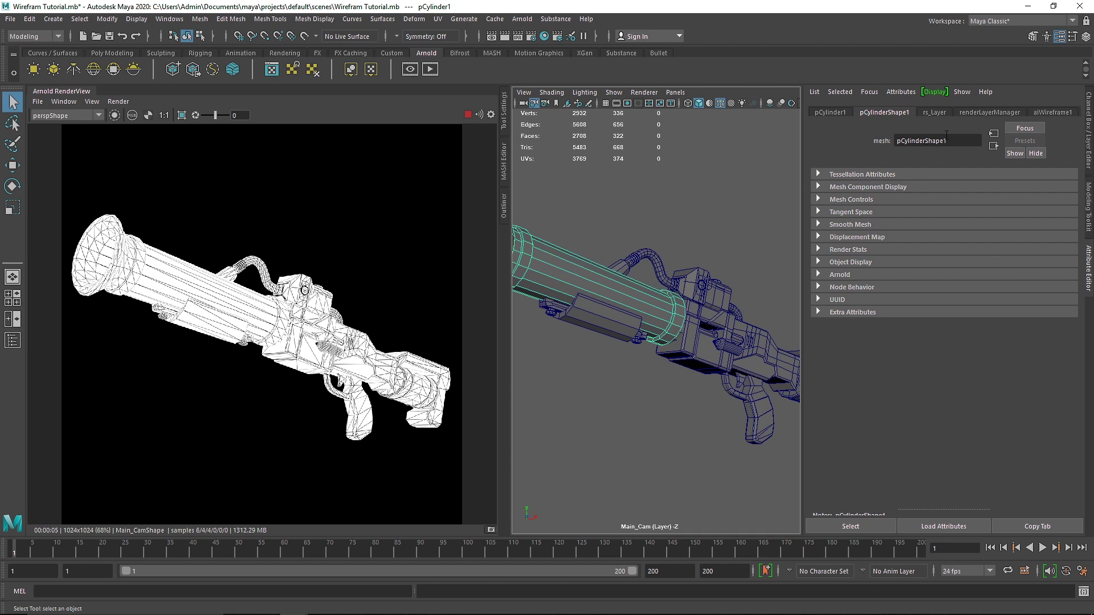
left_click(1052, 113)
left_click(923, 245)
left_click(917, 259)
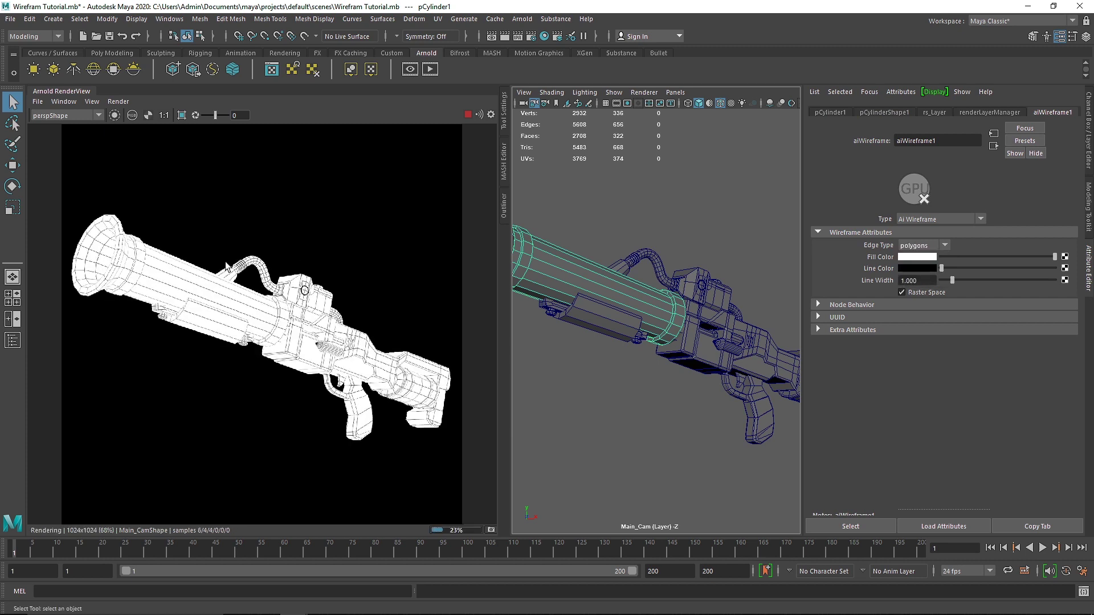
Step: Set the Arnold render camera to Main_CamShape and stop the live render
left_click(65, 116)
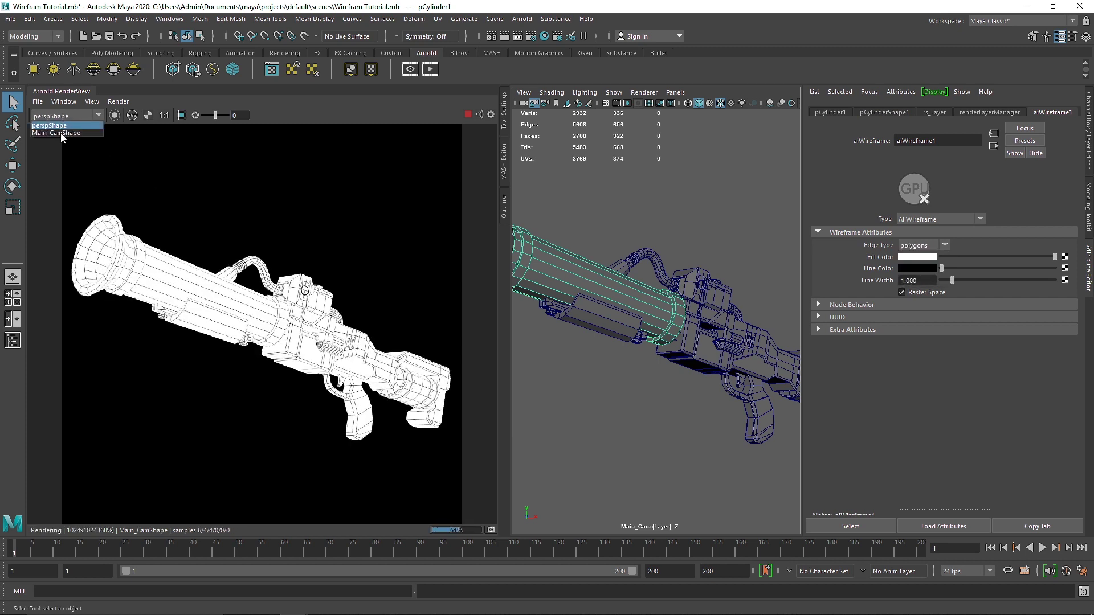
left_click(61, 133)
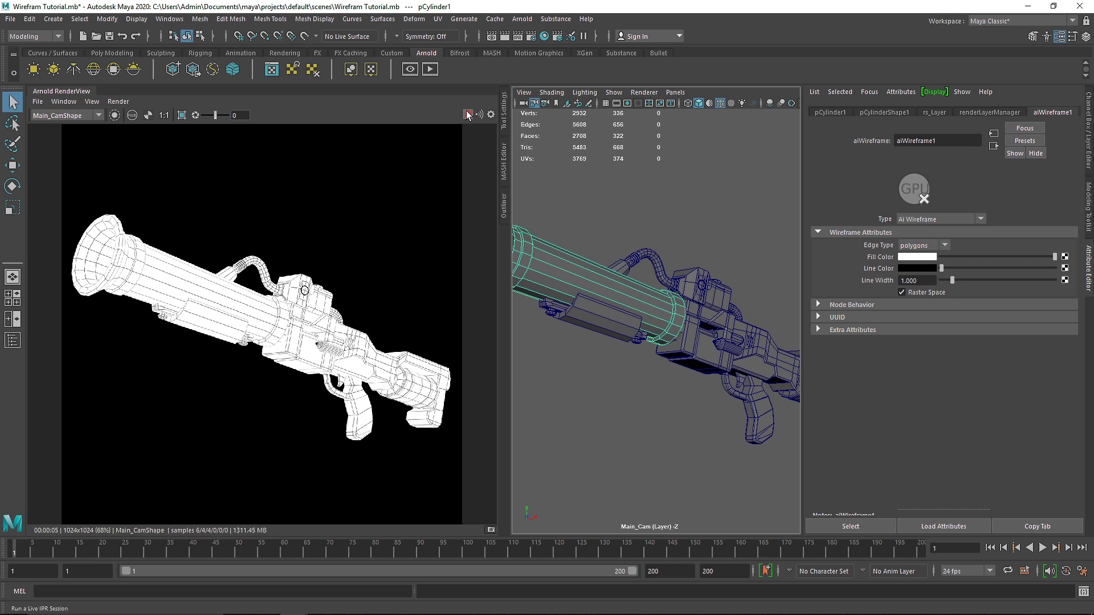
left_click(214, 301)
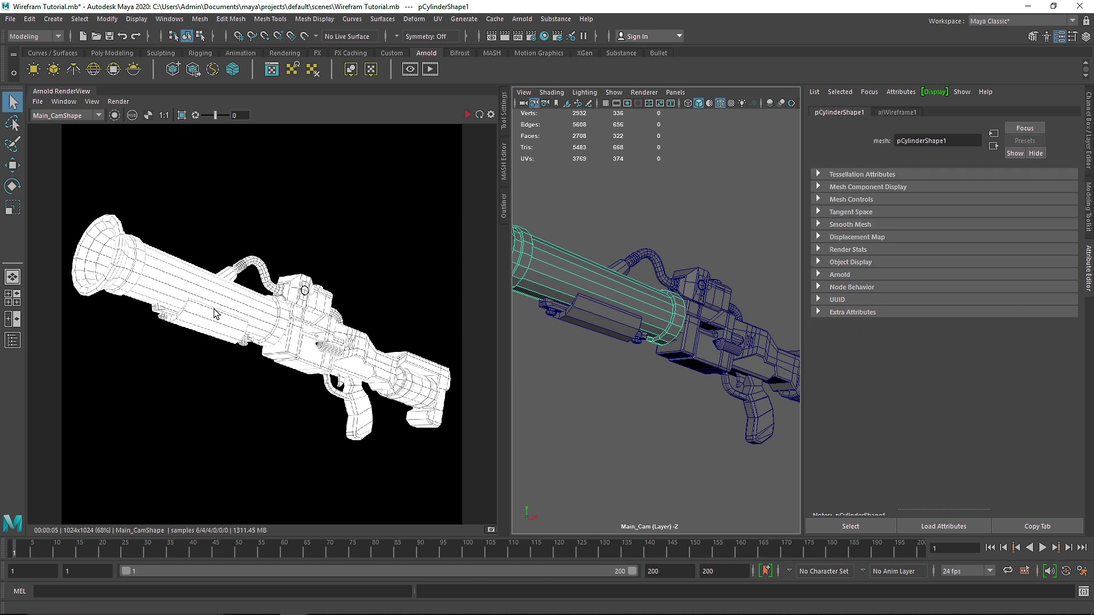
Step: Examine the rendered wireframe close up, and restart the live Arnold render with the whole image framed
scroll(242, 227, "up", 5)
middle_click_drag(181, 390, 319, 258)
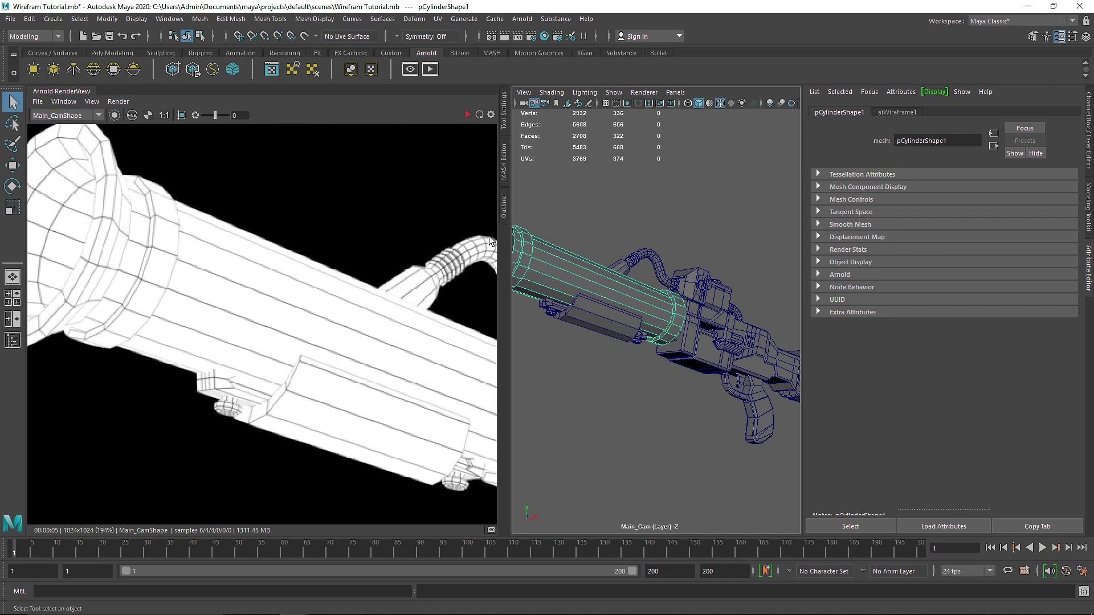
left_click(467, 115)
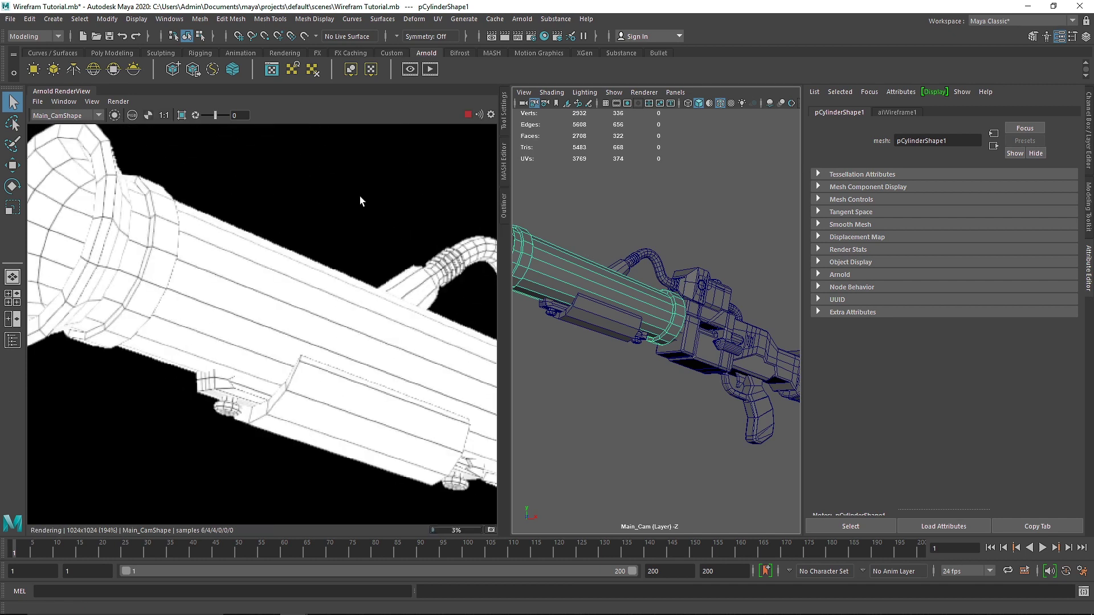
key("f")
Step: Try thicker and thinner lines on the aiWireframe1 shader, and set its line width to 2
left_click(894, 113)
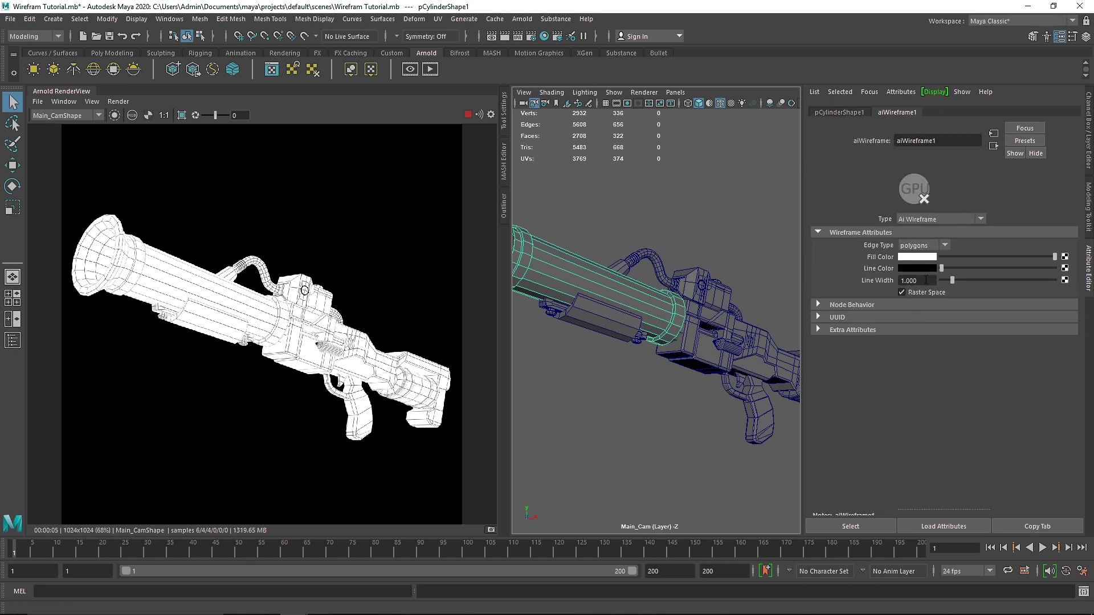
left_click_drag(952, 280, 986, 281)
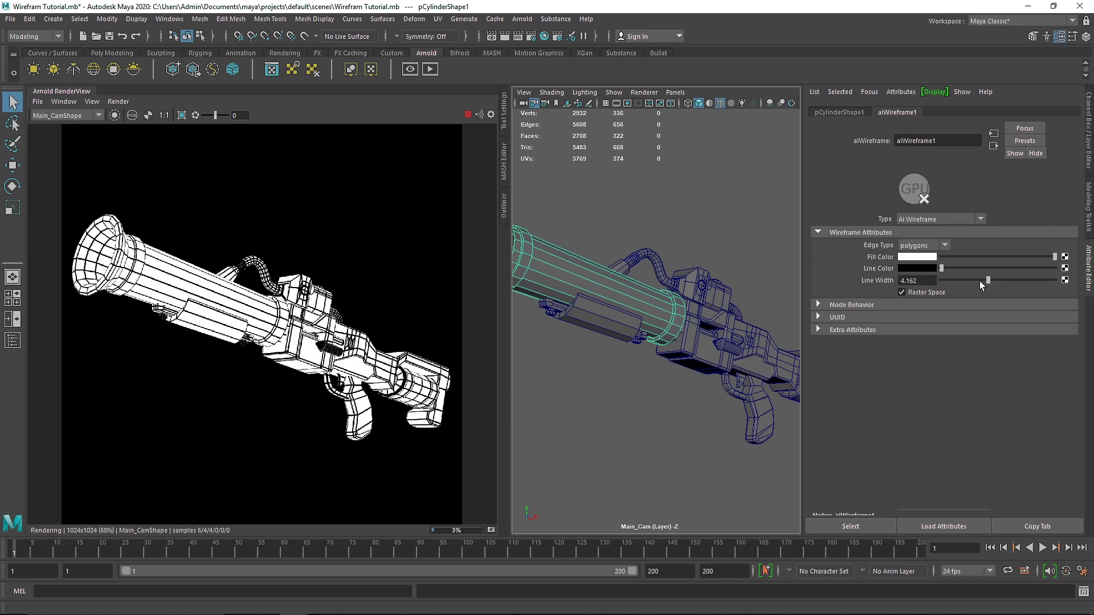
double_click(928, 278)
type("1")
key("Return")
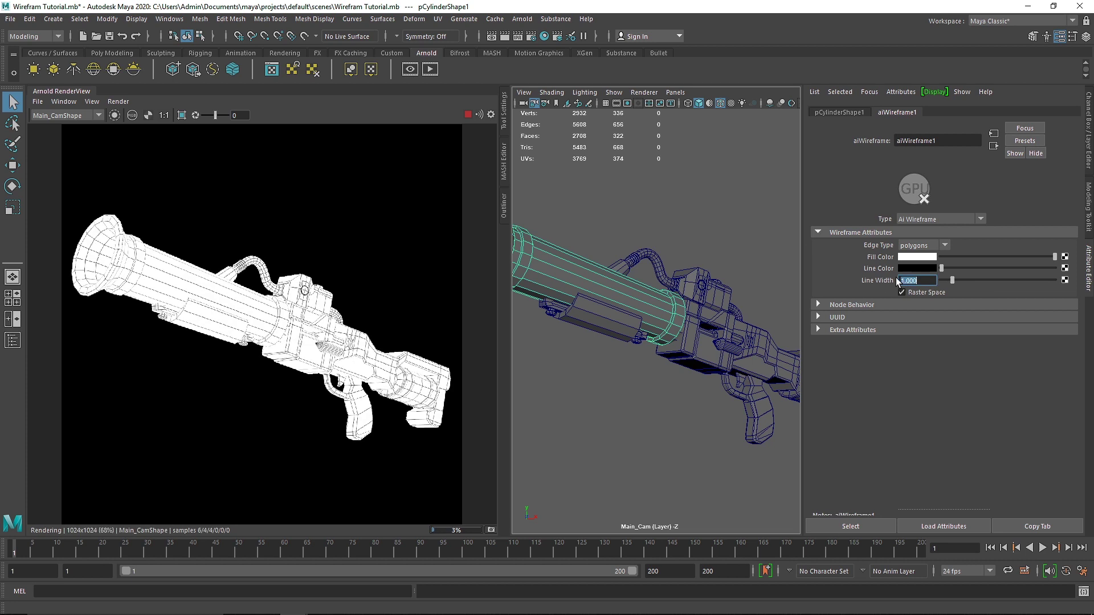
double_click(902, 279)
type("2")
key("Return")
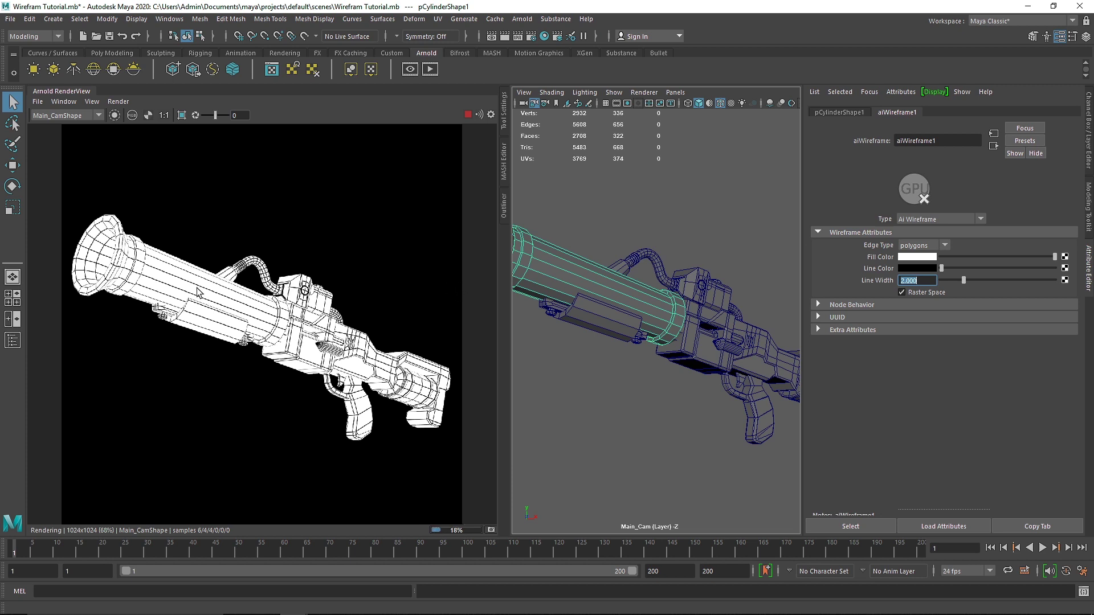
scroll(148, 330, "up", 3)
scroll(198, 302, "down", 1)
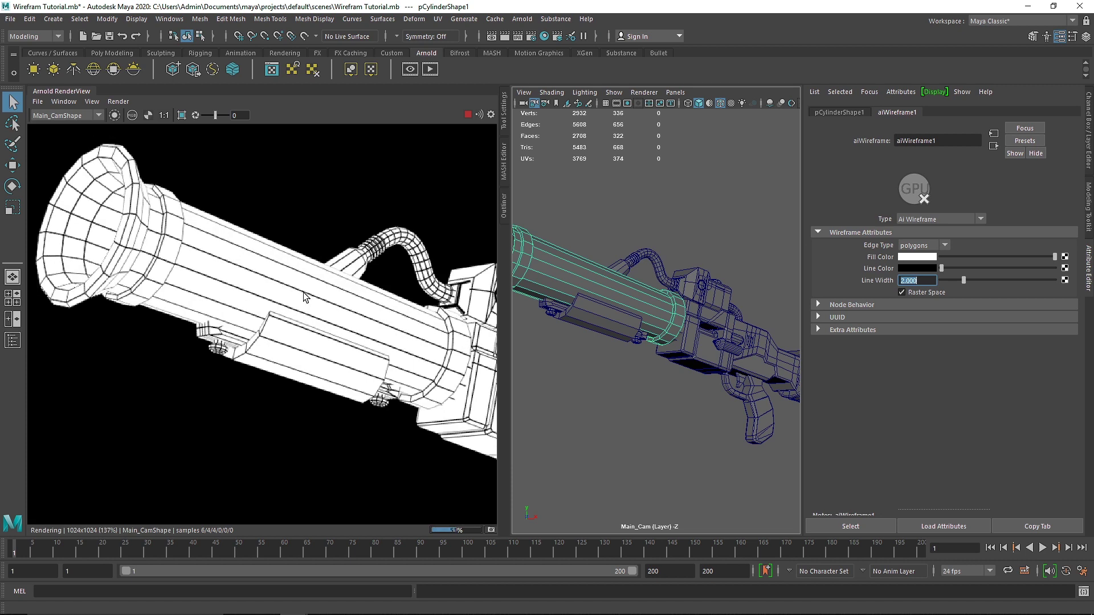
Step: Try green and black fills with magenta lines on the aiWireframe1 shader, and restore the white fill and black lines
left_click(914, 257)
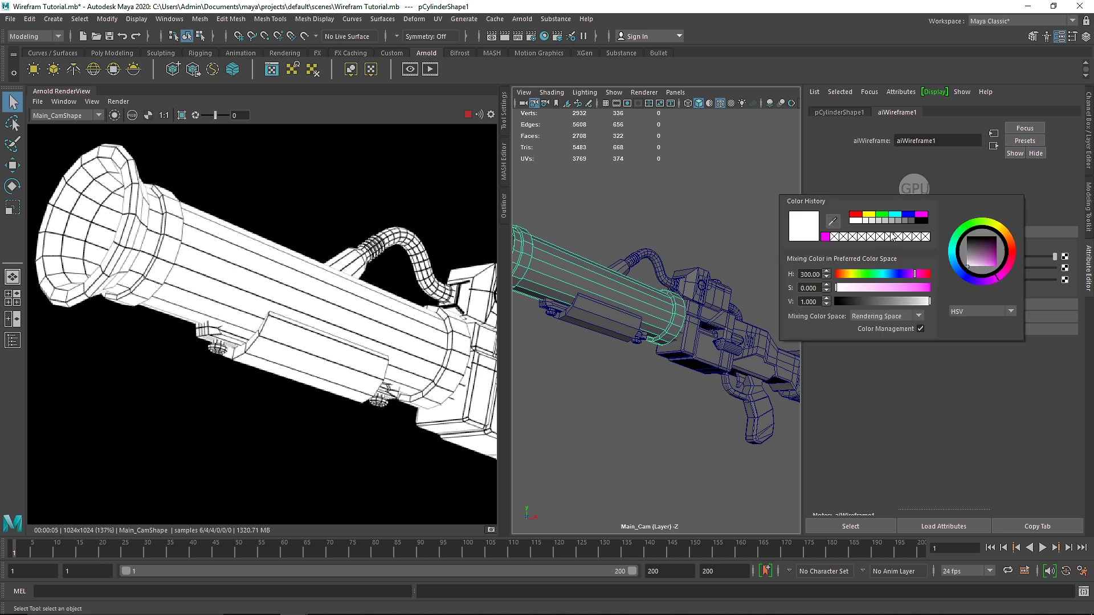
left_click(882, 214)
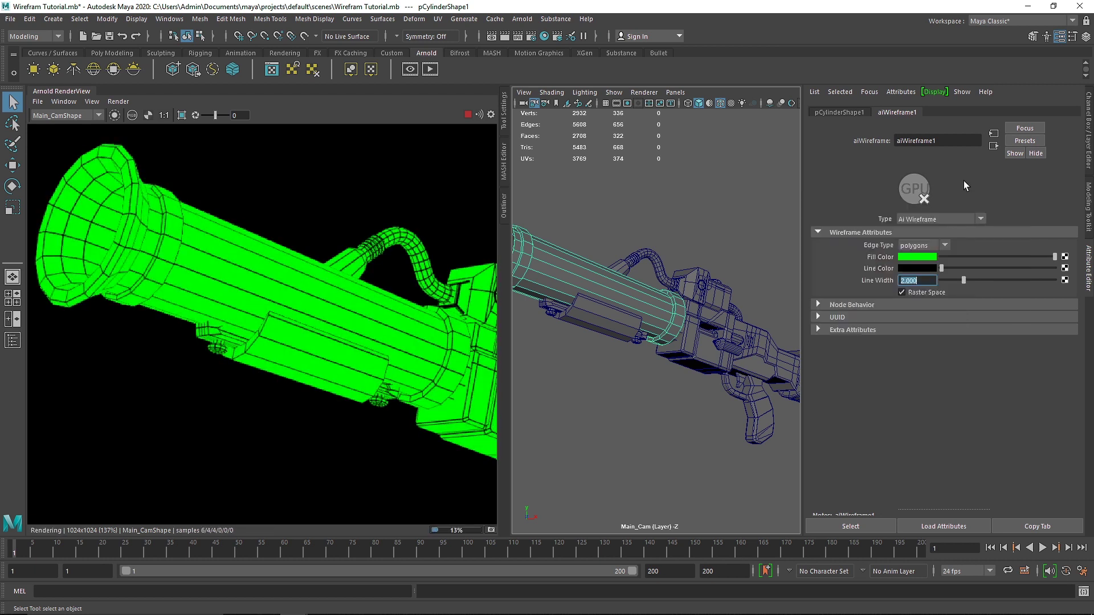
left_click(917, 267)
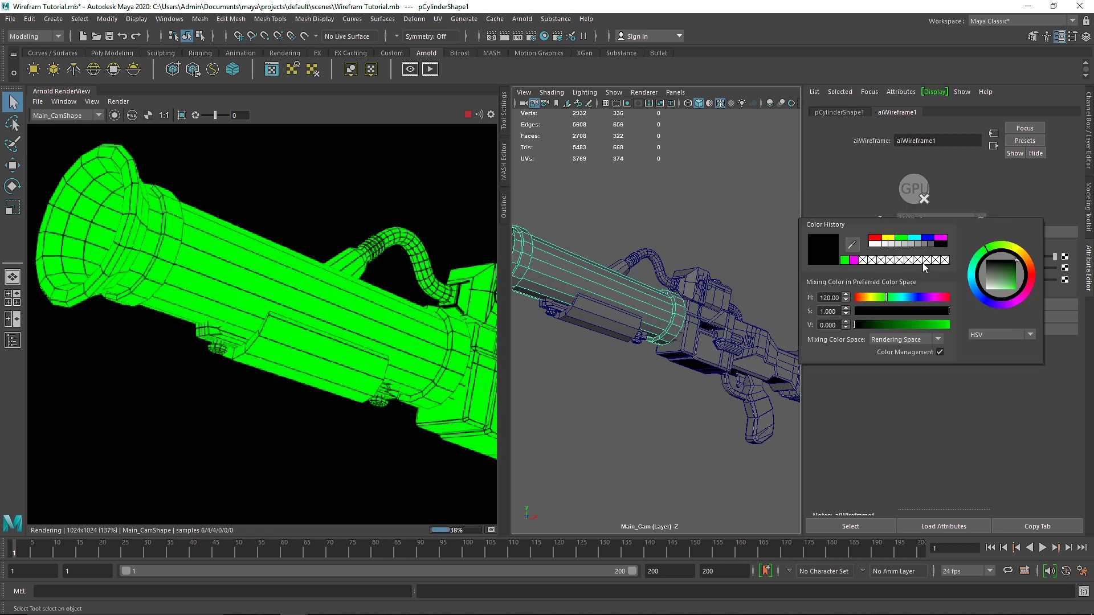
left_click(941, 237)
mouse_move(950, 257)
left_mouse_down()
mouse_move(1001, 258)
mouse_move(935, 261)
left_mouse_up()
scroll(300, 348, "down", 2)
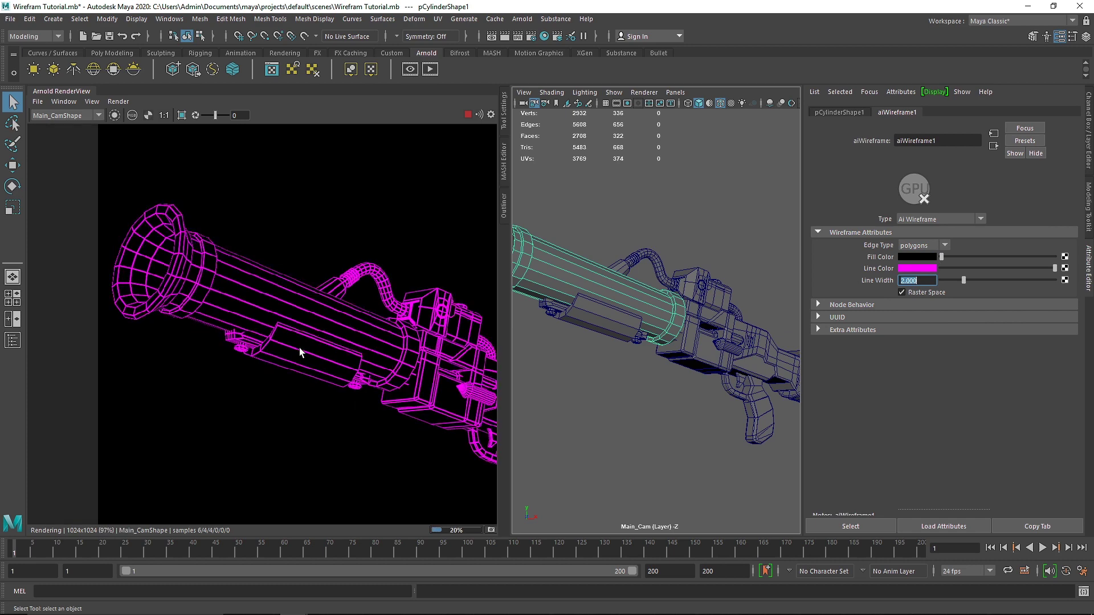
scroll(366, 366, "up", 2)
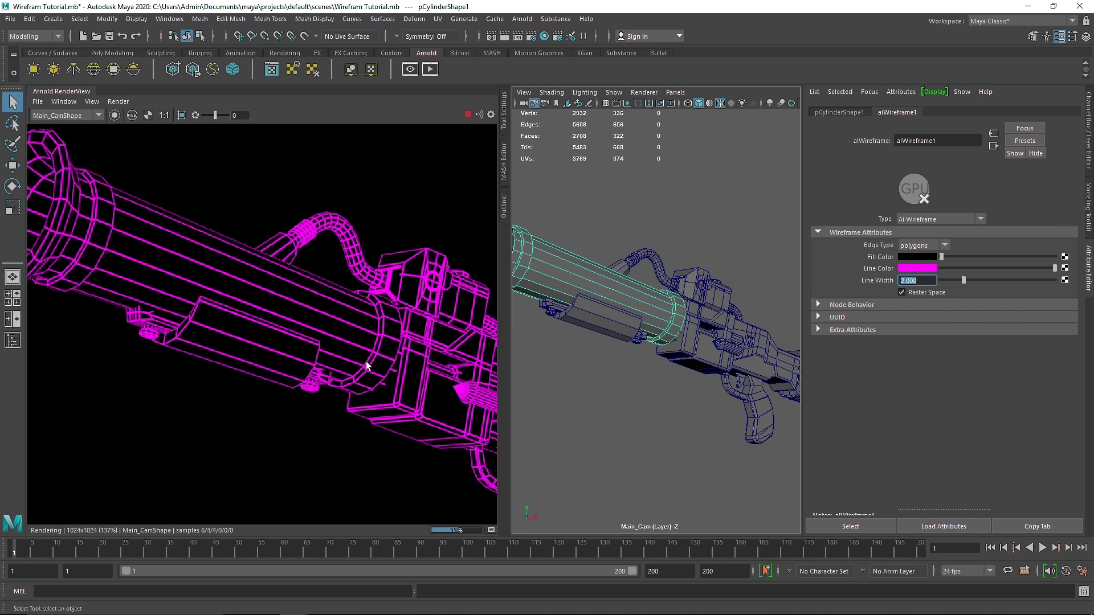
left_click_drag(1007, 257, 1057, 257)
left_click_drag(986, 271, 922, 273)
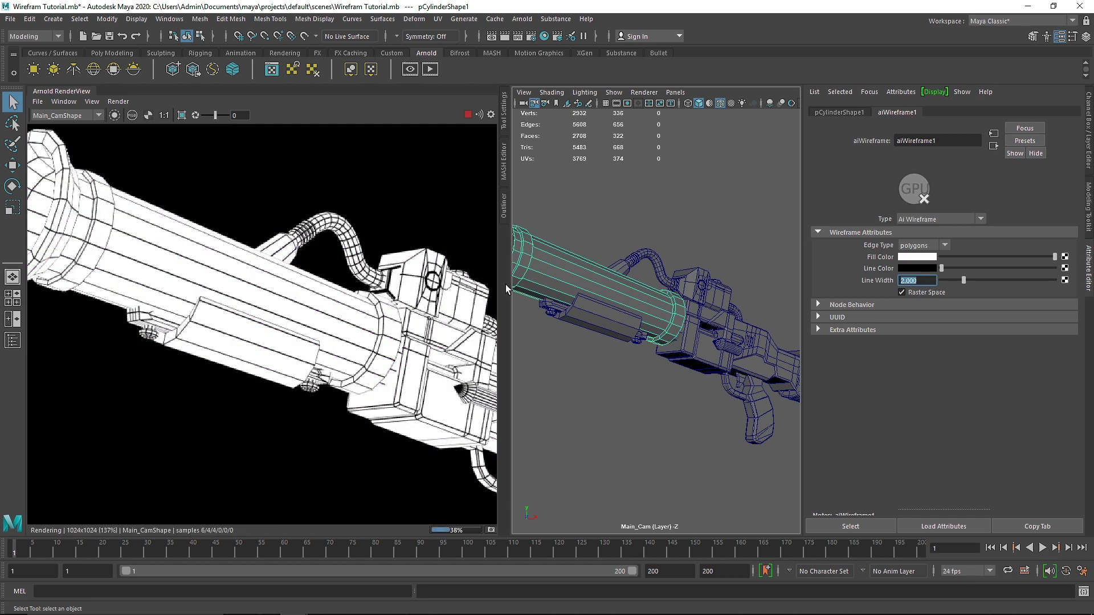
Step: Stop the live render, assign the default initialShadingGroup material to the whole Dragonblunder model, and restart the render
left_click(467, 114)
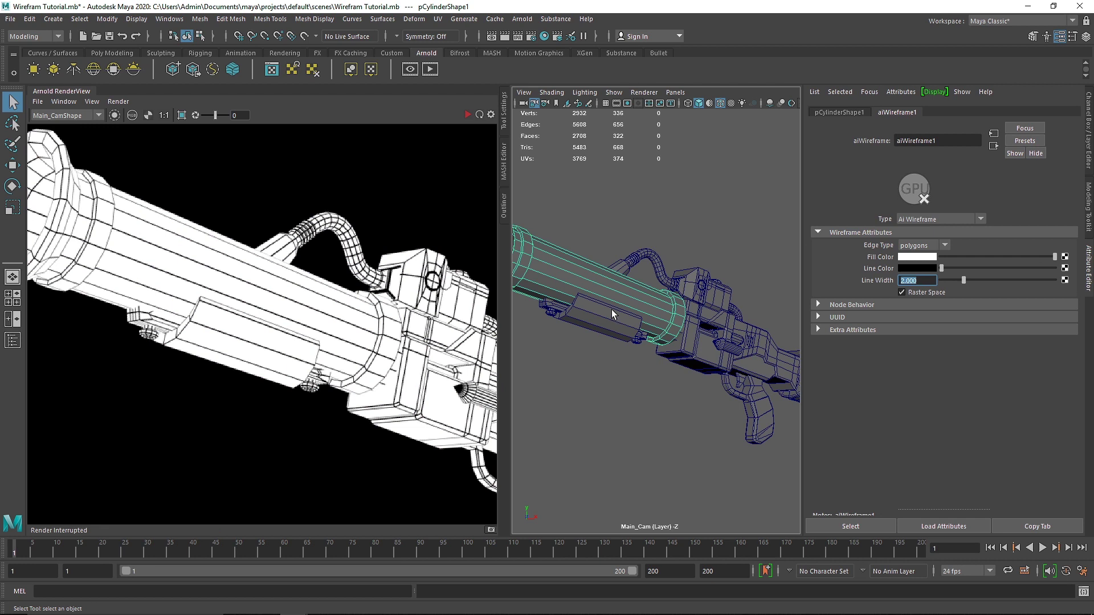
left_click(598, 289)
right_click_drag(623, 289, 701, 579)
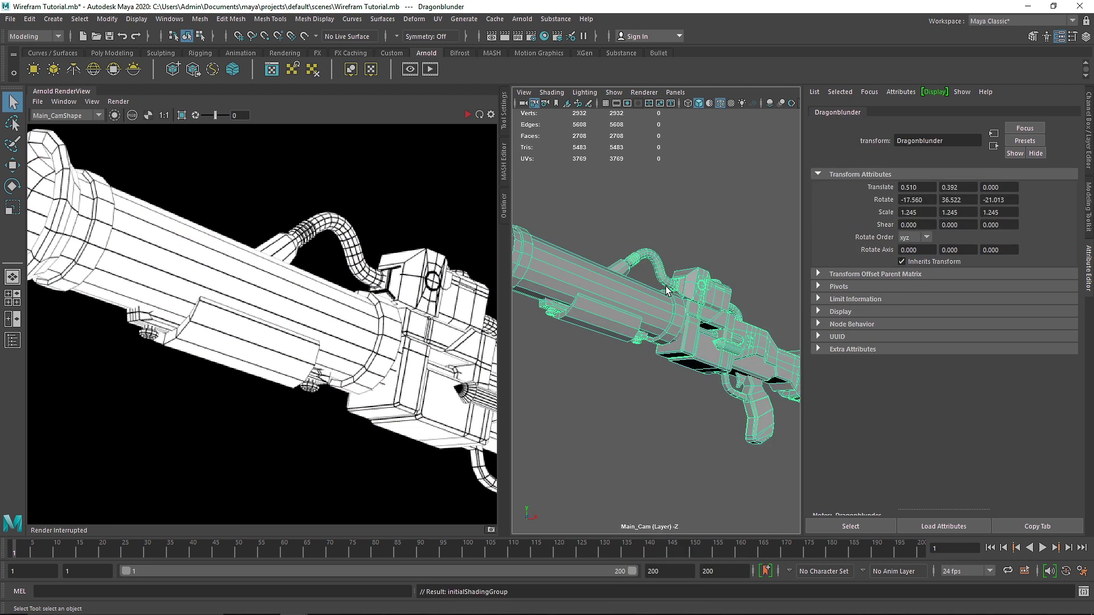
left_click(466, 114)
Step: Deactivate the wireframe layer in Render Setup so the base scene is the active one
left_click(544, 36)
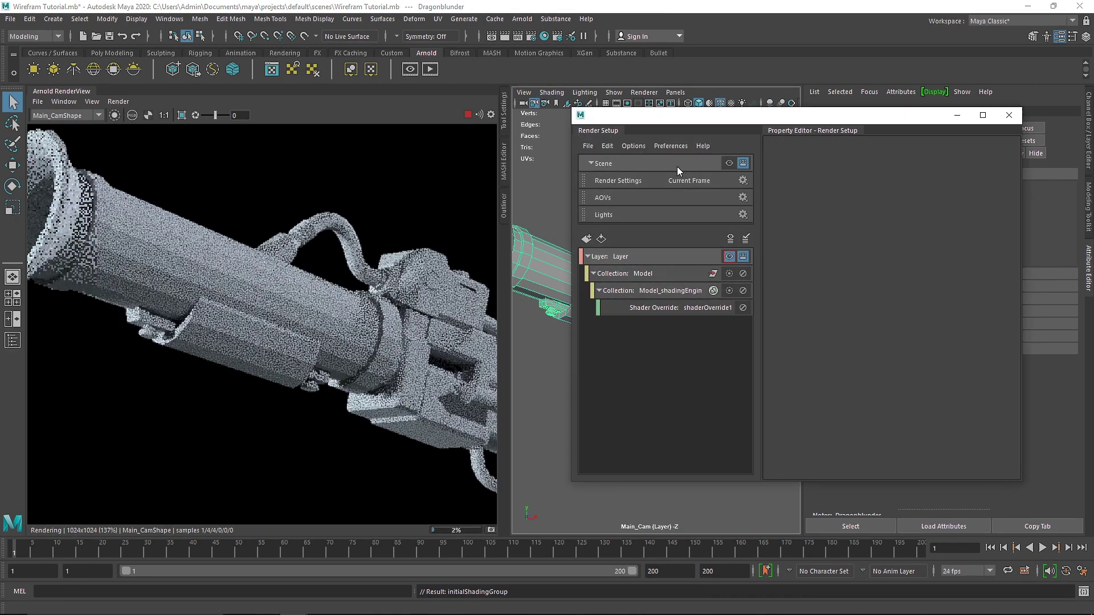
left_click(729, 256)
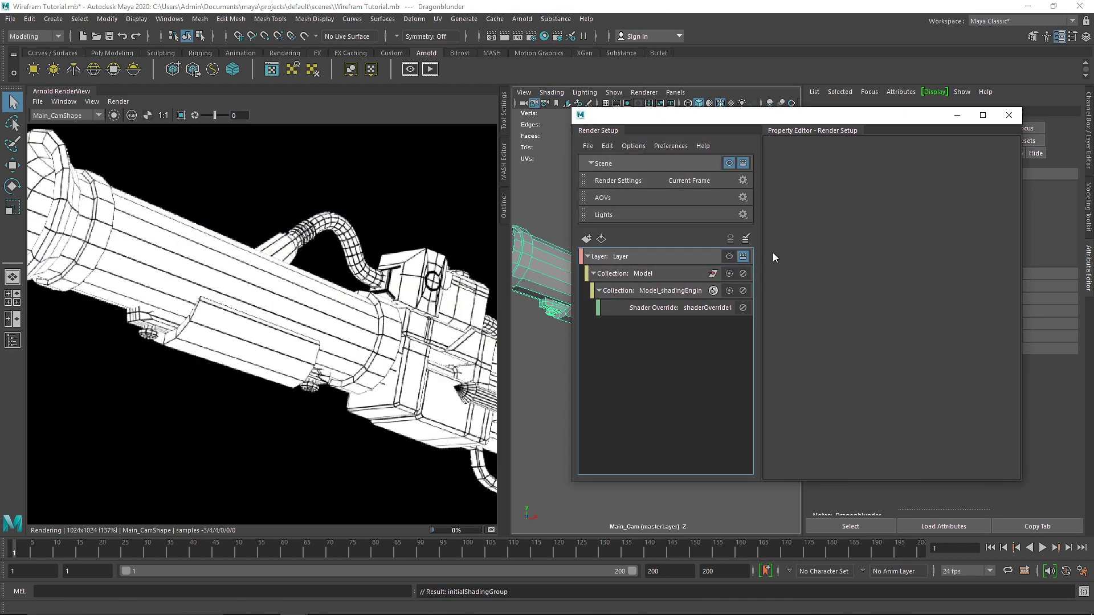
left_click(1008, 114)
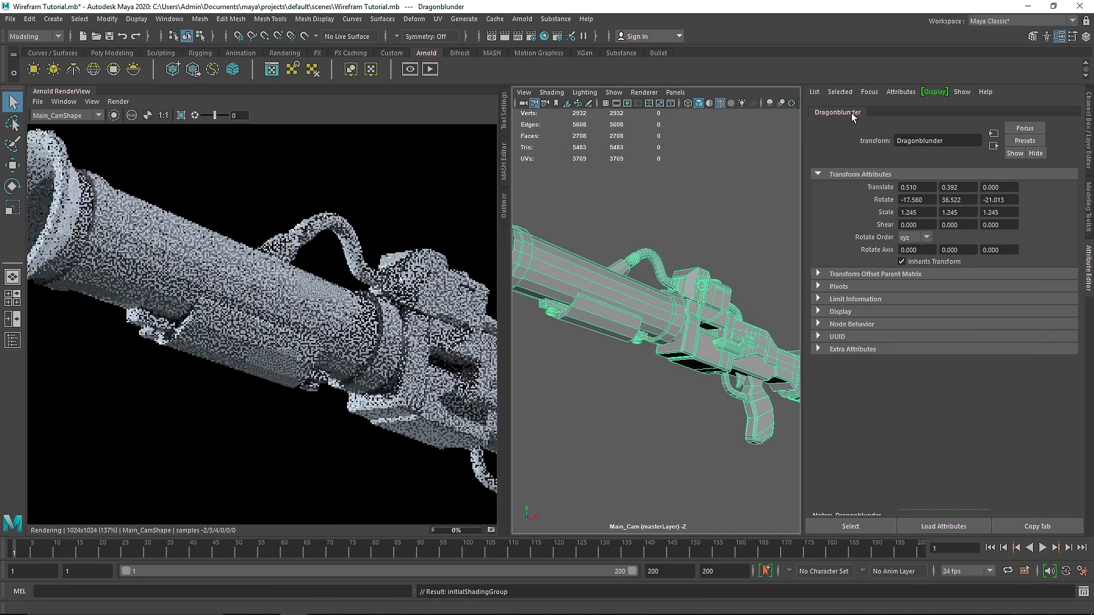
Step: Delete the wireframe layer from Render Setup together with its collections and shader override
left_click(553, 36)
left_click(630, 255)
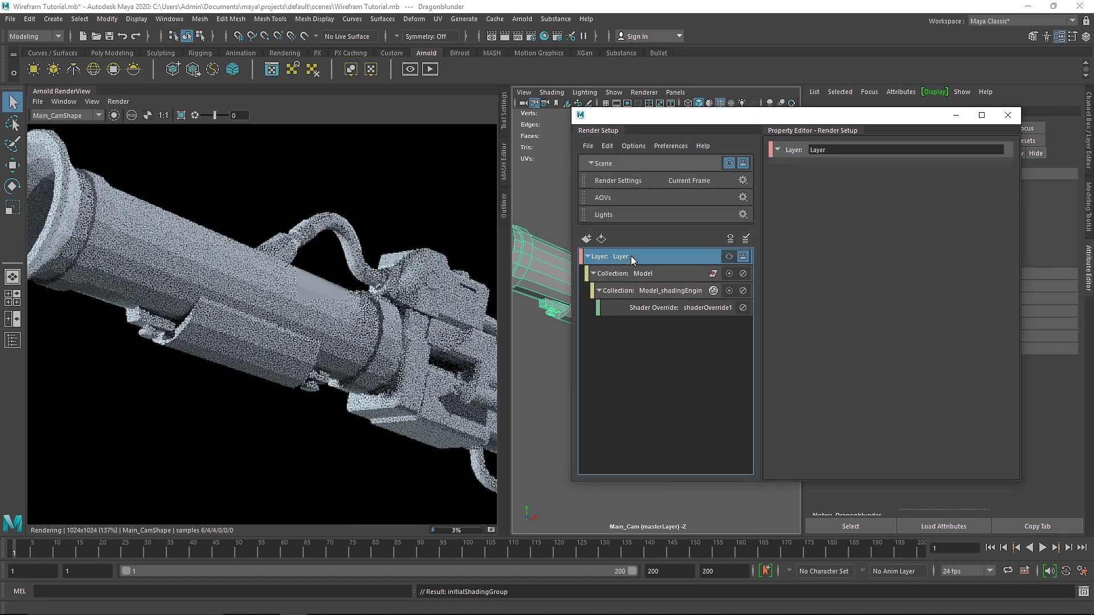
right_click(631, 255)
left_click(669, 351)
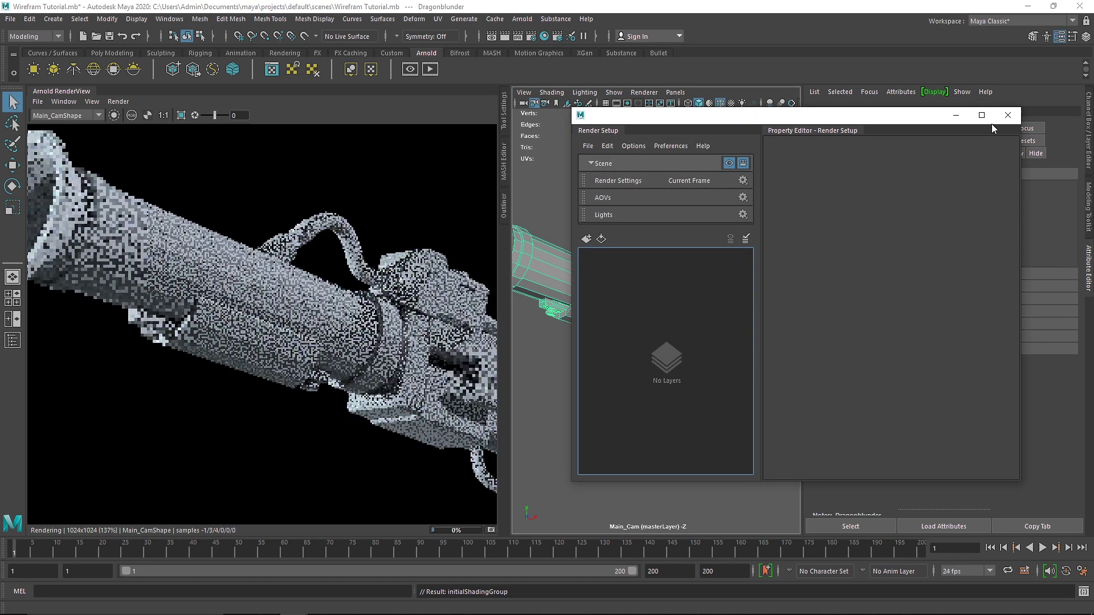
left_click(1008, 114)
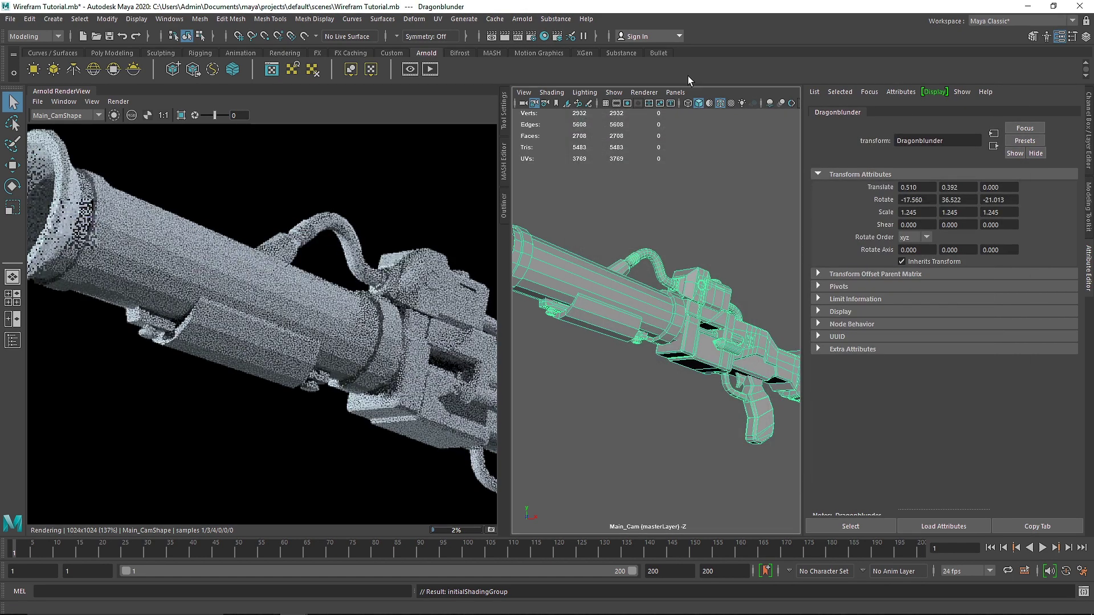
Step: Open the Hypershade and delete all unused material nodes
left_click(67, 101)
left_click(94, 140)
left_click(544, 35)
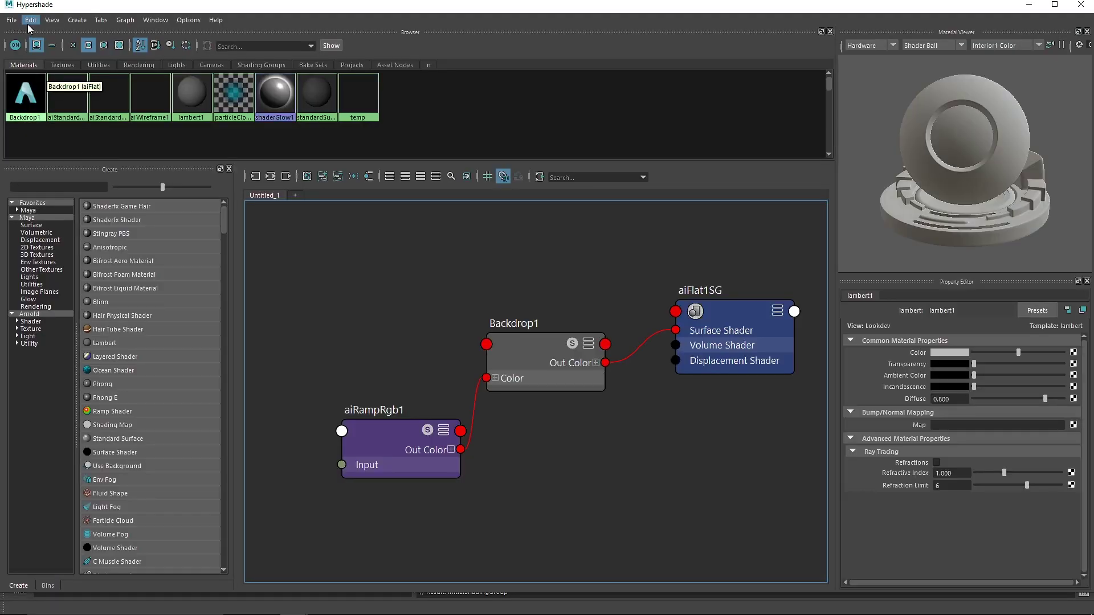
left_click(30, 20)
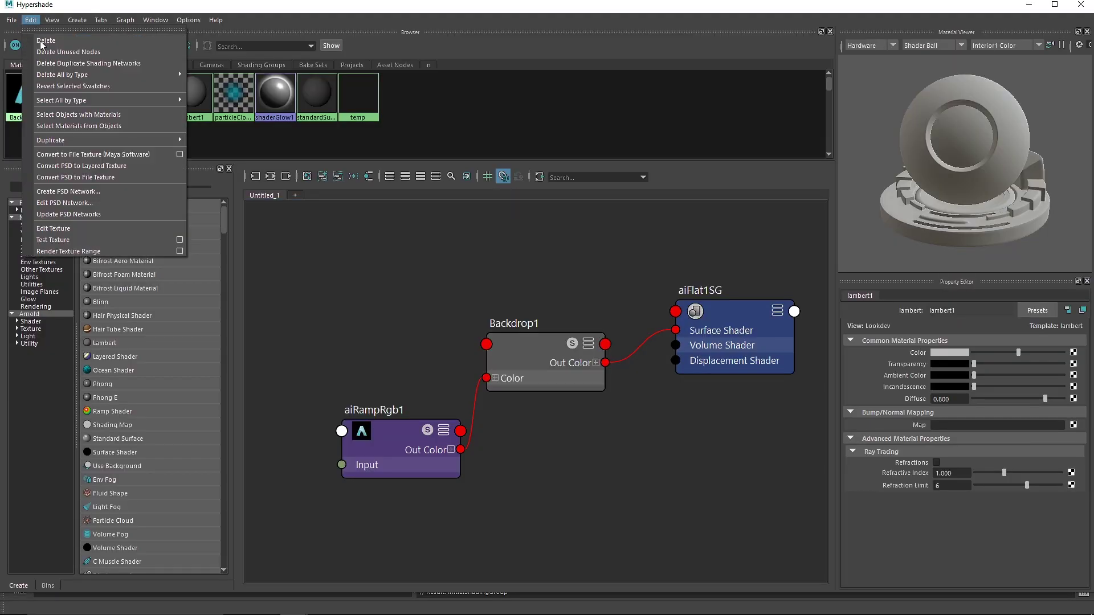
left_click(155, 56)
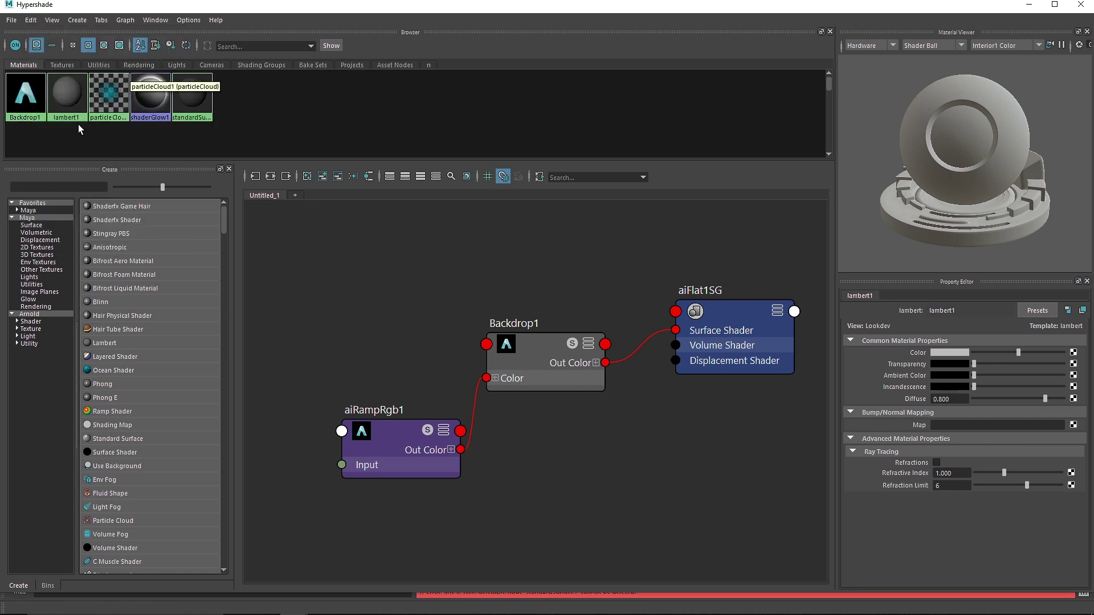
right_click(97, 127)
left_click(101, 130)
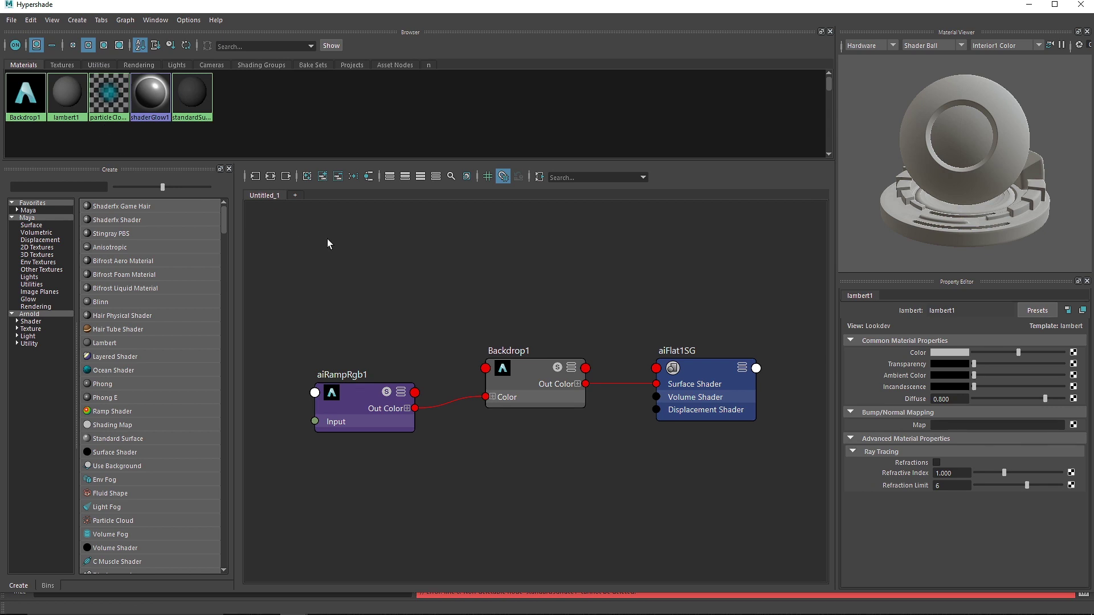
Step: Create an aiMixShader, graph its network in the Hypershade, and rename the shader as MIX
left_click(41, 320)
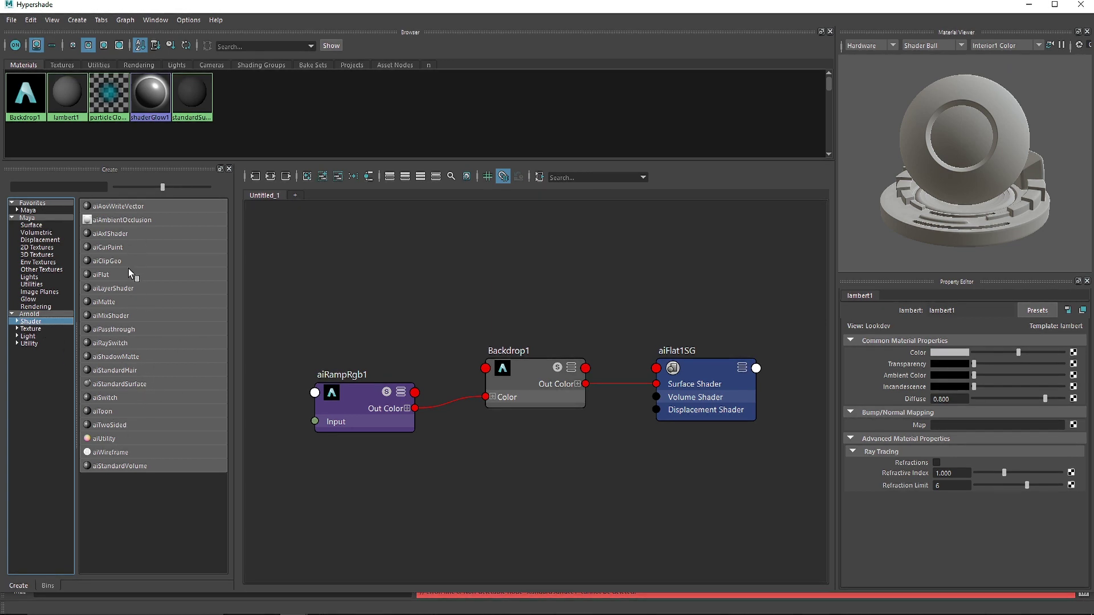
left_click(117, 315)
right_click_drag(74, 103, 100, 148)
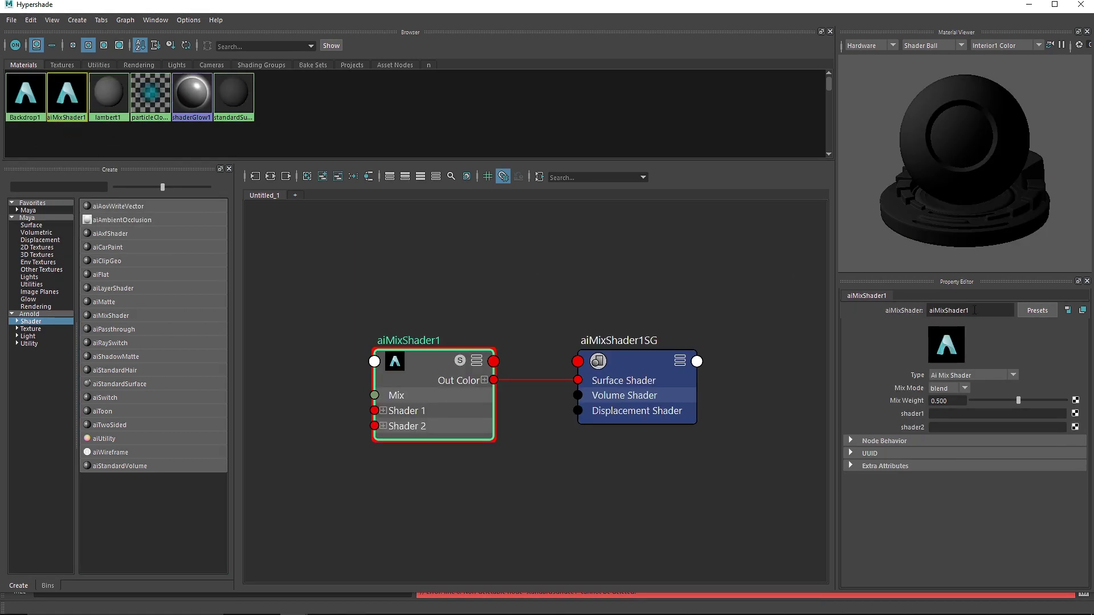
type("MIX")
key("Return")
Step: Spread the MIX and aiMixShader1SG nodes apart to make room for inputs, and maximize the Hypershade
scroll(527, 322, "down", 4)
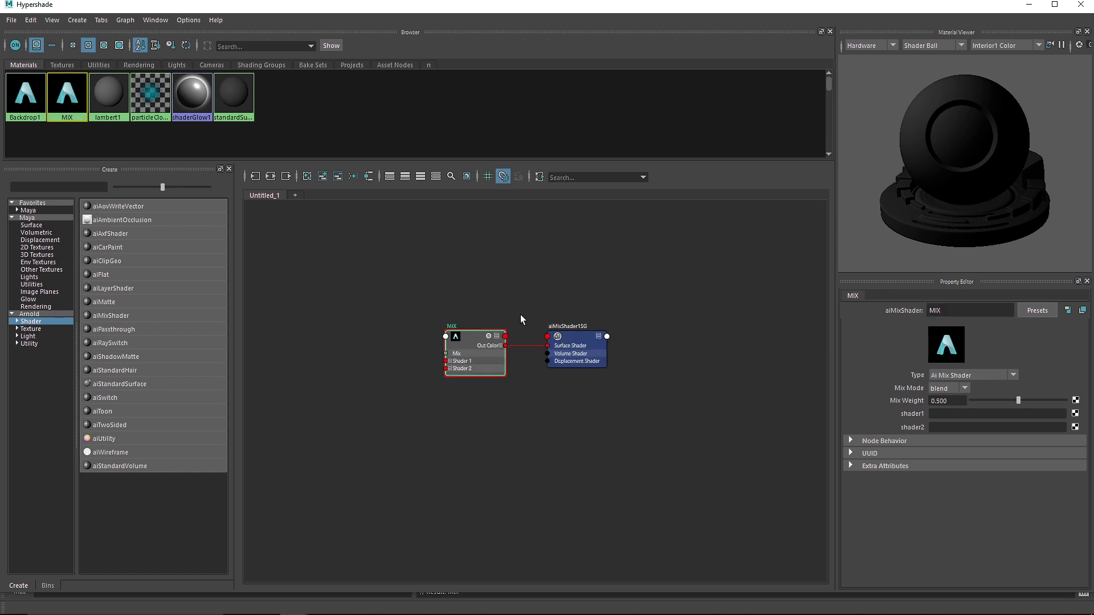
scroll(541, 396, "up", 2)
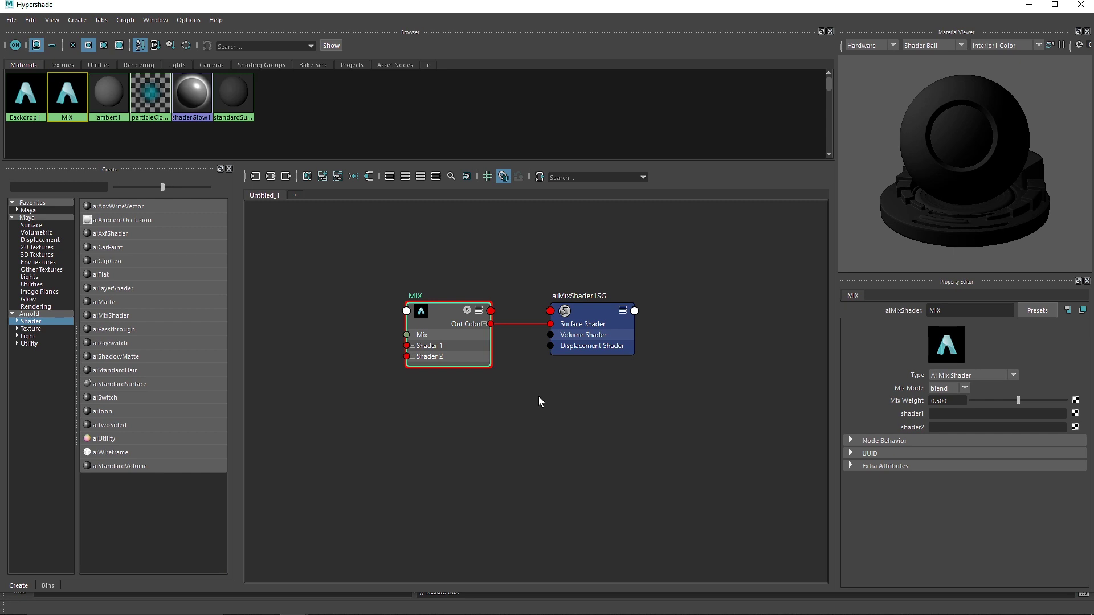
left_click_drag(593, 335, 746, 254)
left_click_drag(485, 328, 577, 434)
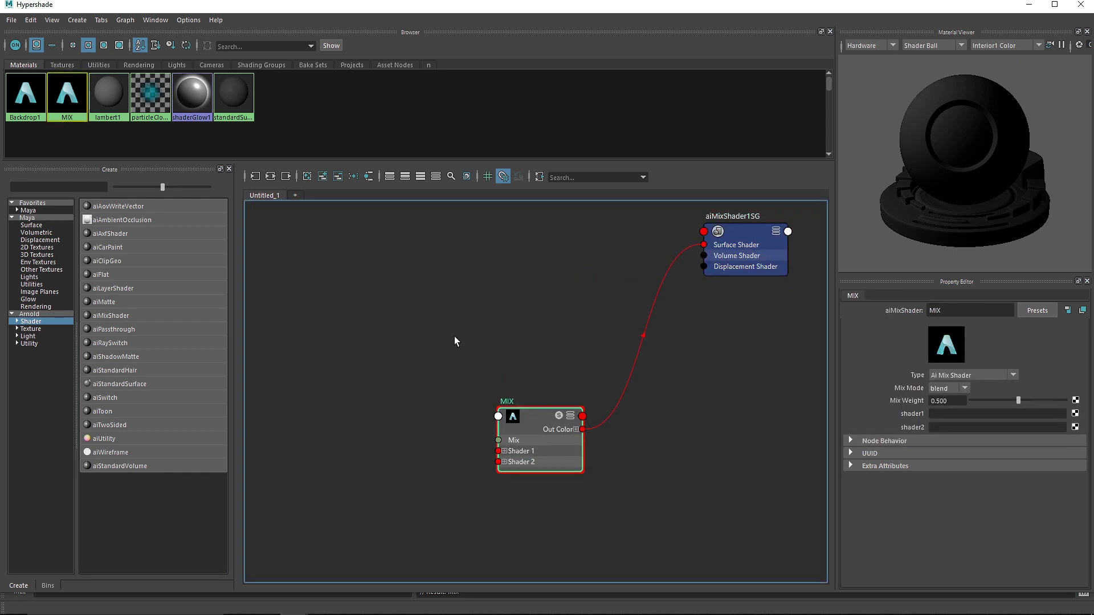
double_click(212, 6)
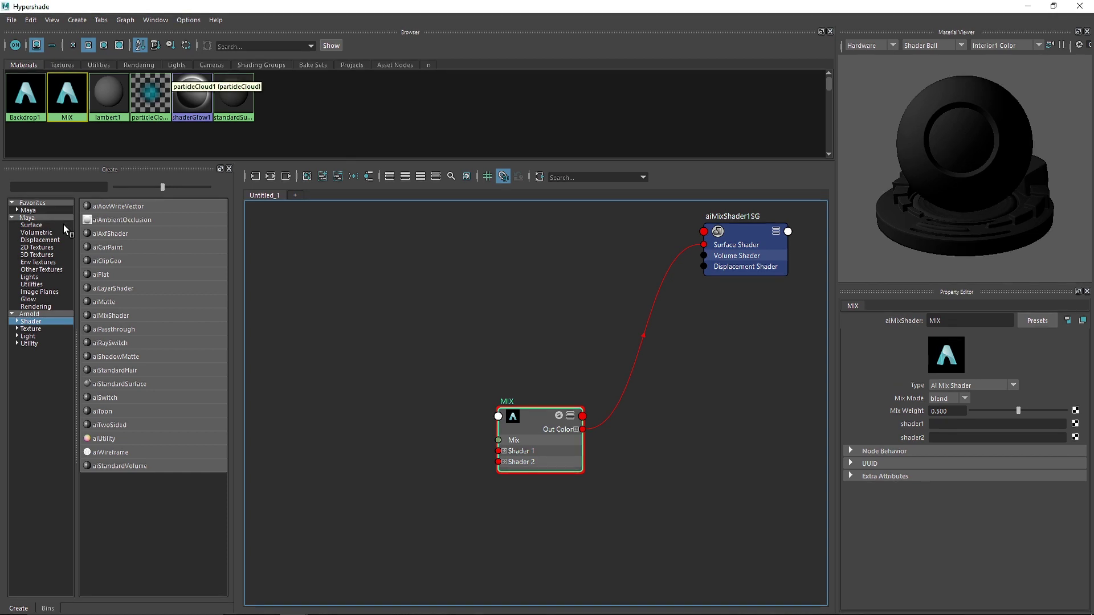
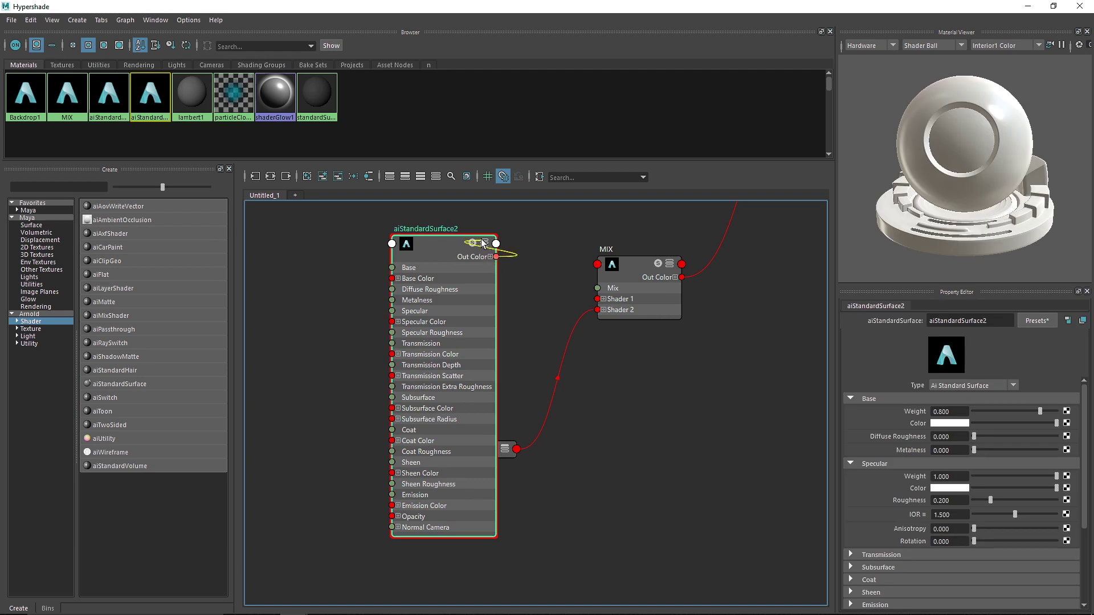
Step: Collapse the aiStandardSurface2 node and apply the Chrome preset to it
left_click(484, 243)
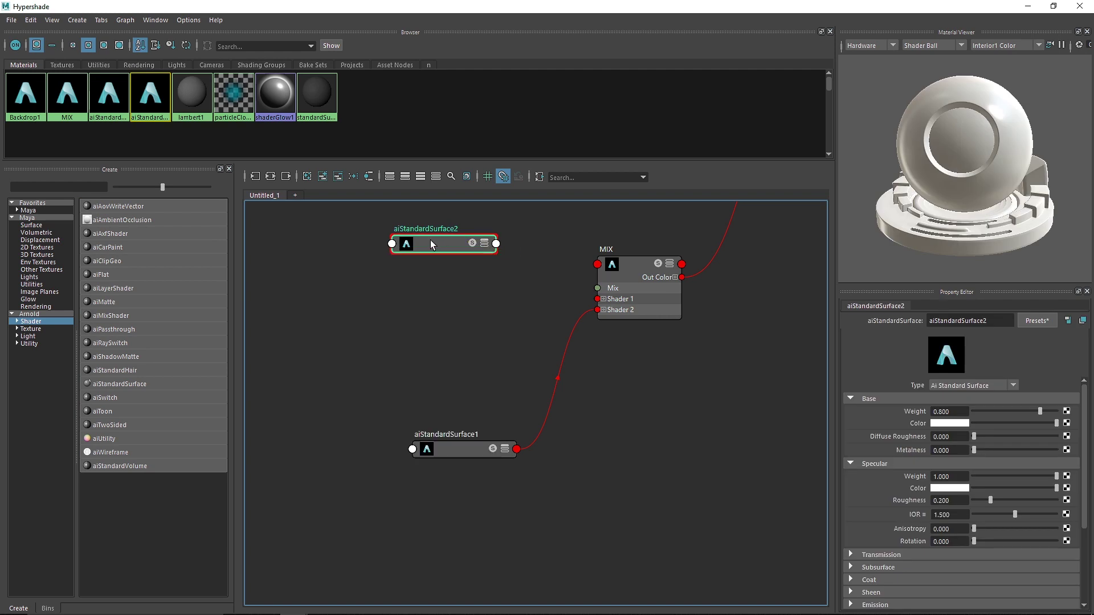
left_click(1040, 324)
mouse_move(994, 112)
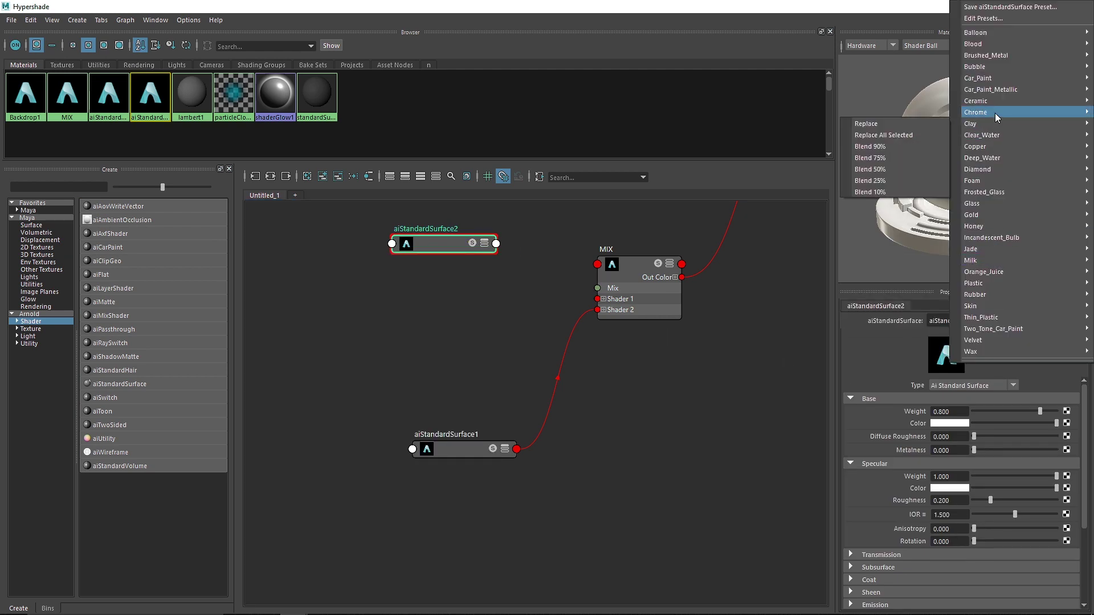
left_click(921, 111)
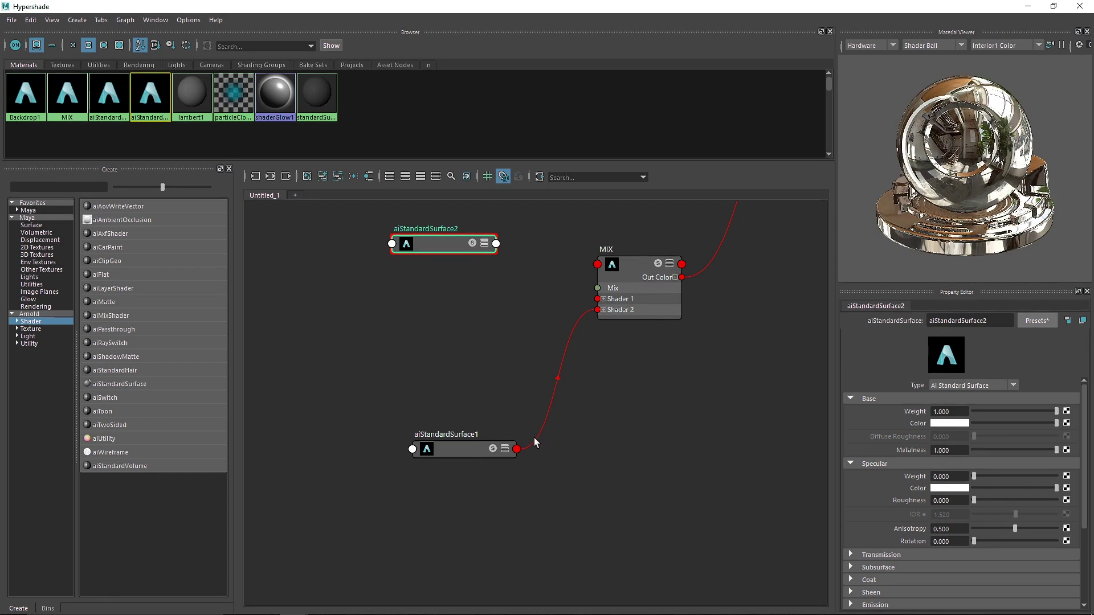
Step: Connect the Out Color of aiStandardSurface2 to the Shader 1 input of MIX and select the MIX node
left_click_drag(445, 245, 445, 286)
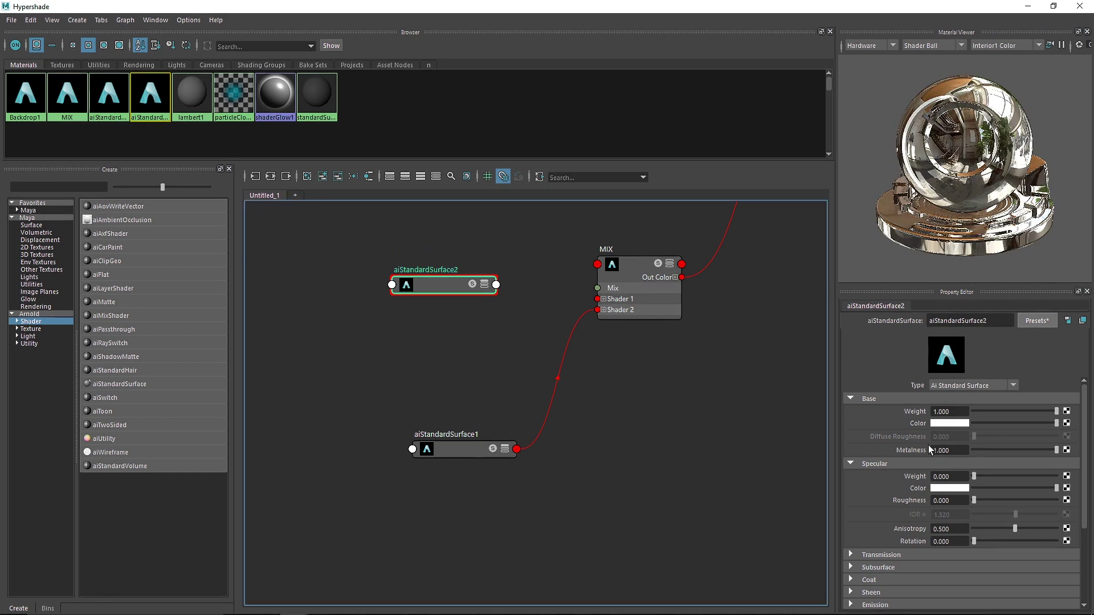
left_click(458, 434)
left_click(496, 285)
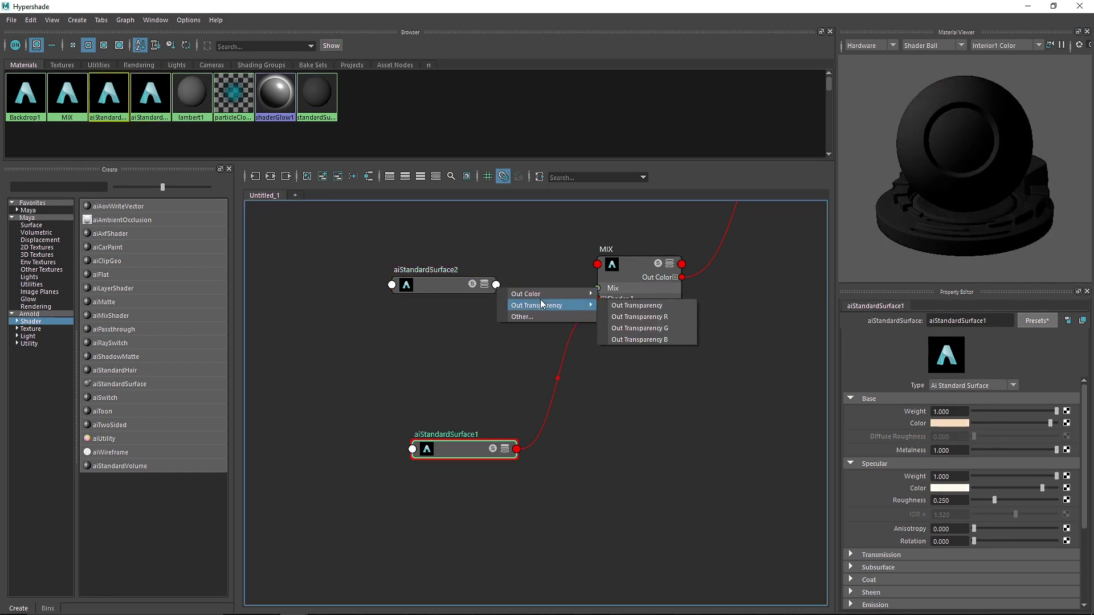
left_click(483, 287)
left_click_drag(493, 319, 598, 297)
left_click(618, 281)
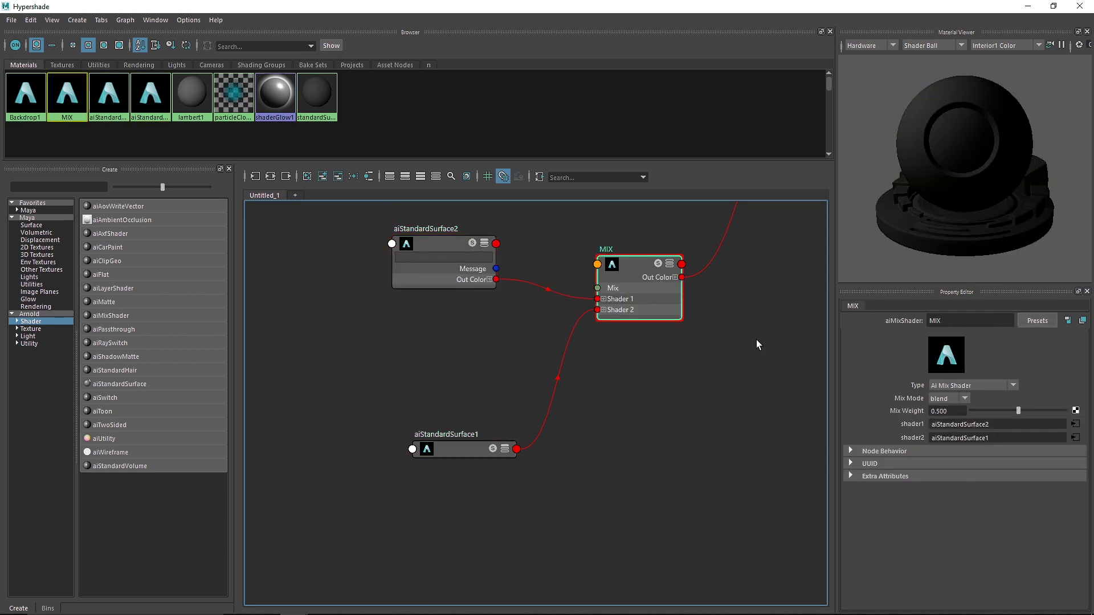
Step: Switch the material preview renderer to Arnold and move the aiMixShader1SG node closer to MIX
middle_click_drag(758, 342, 544, 407)
left_click(868, 46)
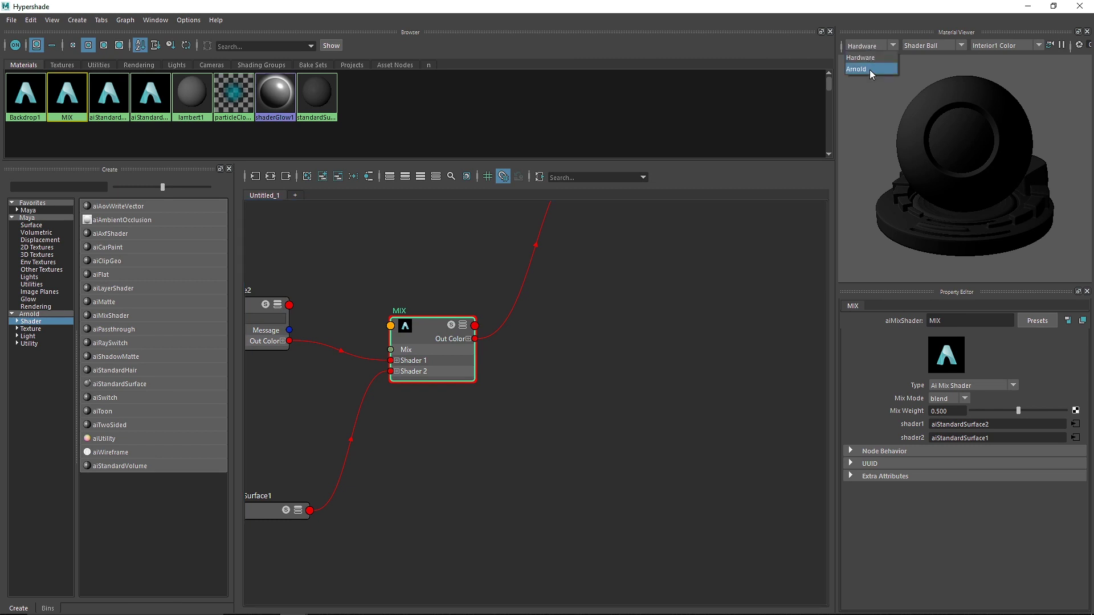
left_click(871, 72)
middle_click_drag(506, 305, 662, 313)
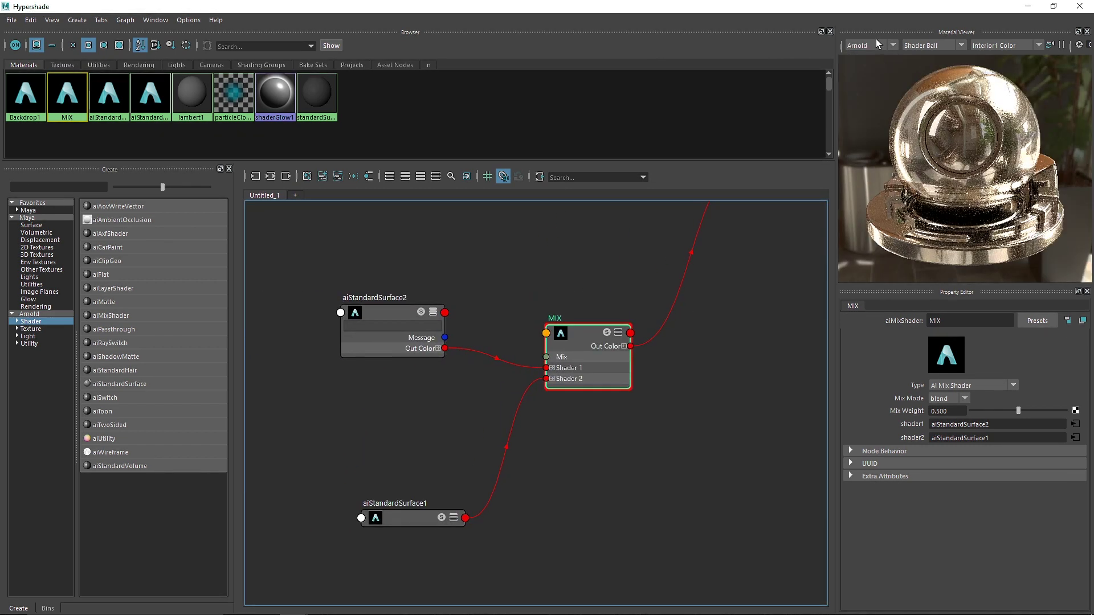
middle_click_drag(720, 258, 709, 306)
left_click_drag(791, 235, 770, 337)
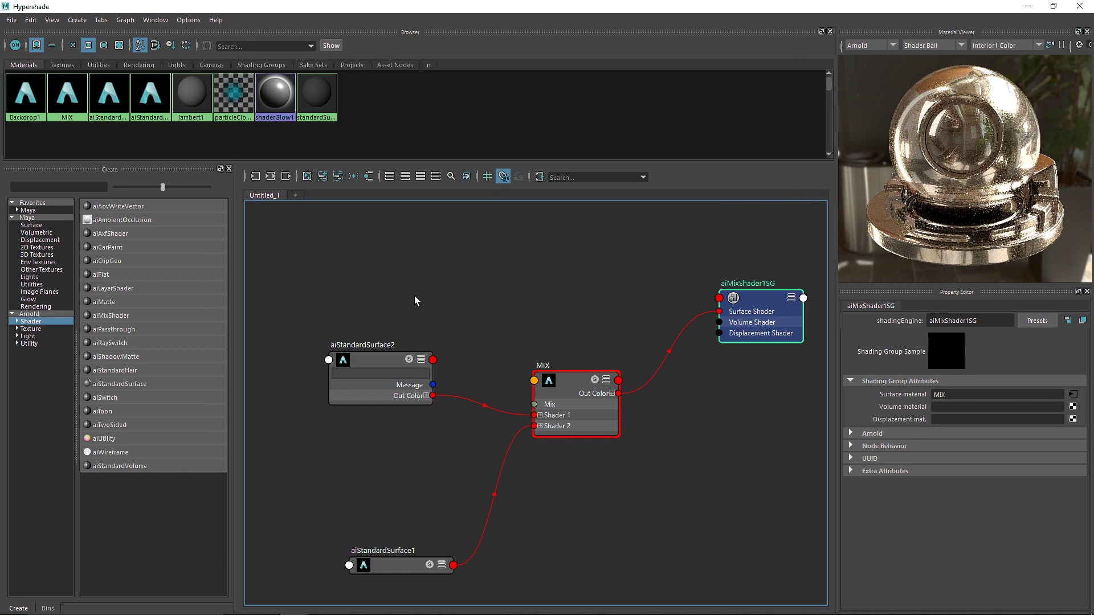
Step: Replace the aiStandardSurface2 settings with the Jade preset and preview the blend on MIX
left_click(392, 354)
left_click(1036, 321)
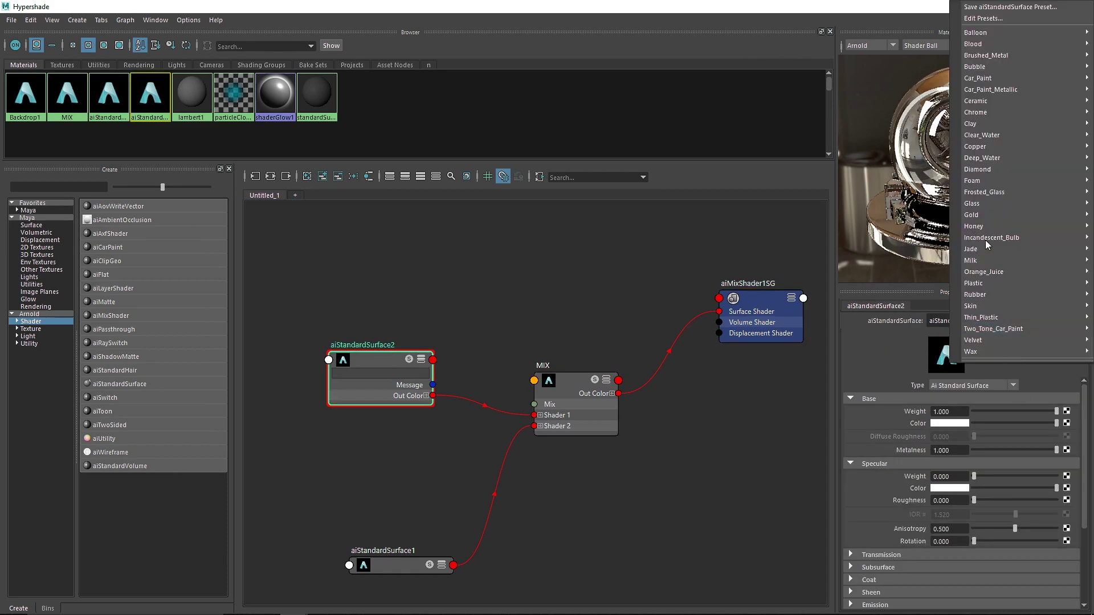
mouse_move(981, 261)
left_click(877, 246)
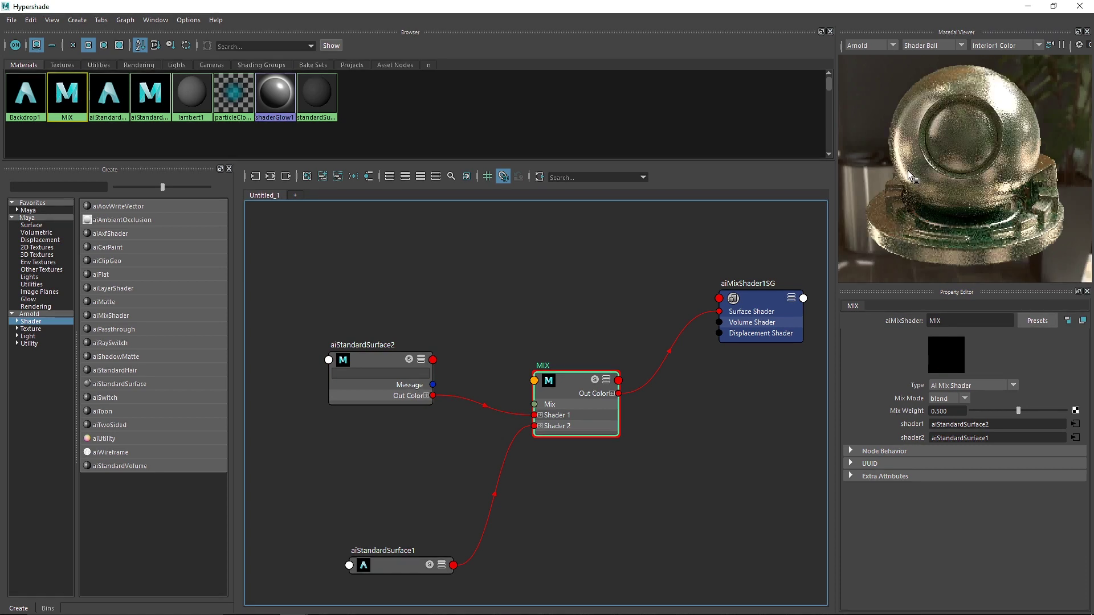
left_click_drag(470, 530, 387, 592)
left_click_drag(453, 524, 342, 224)
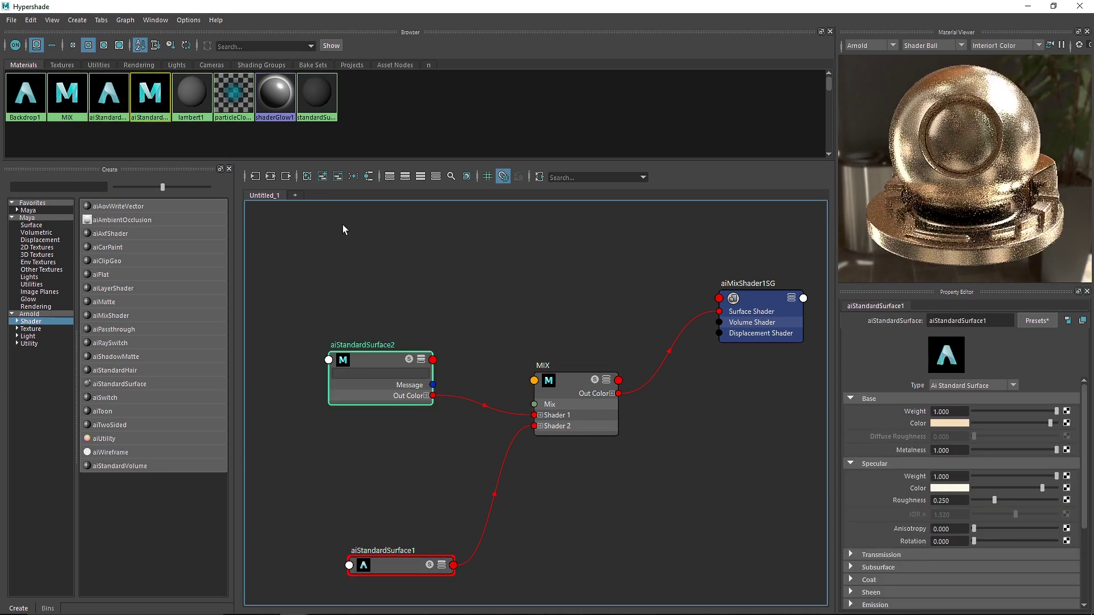
left_click_drag(528, 333, 614, 427)
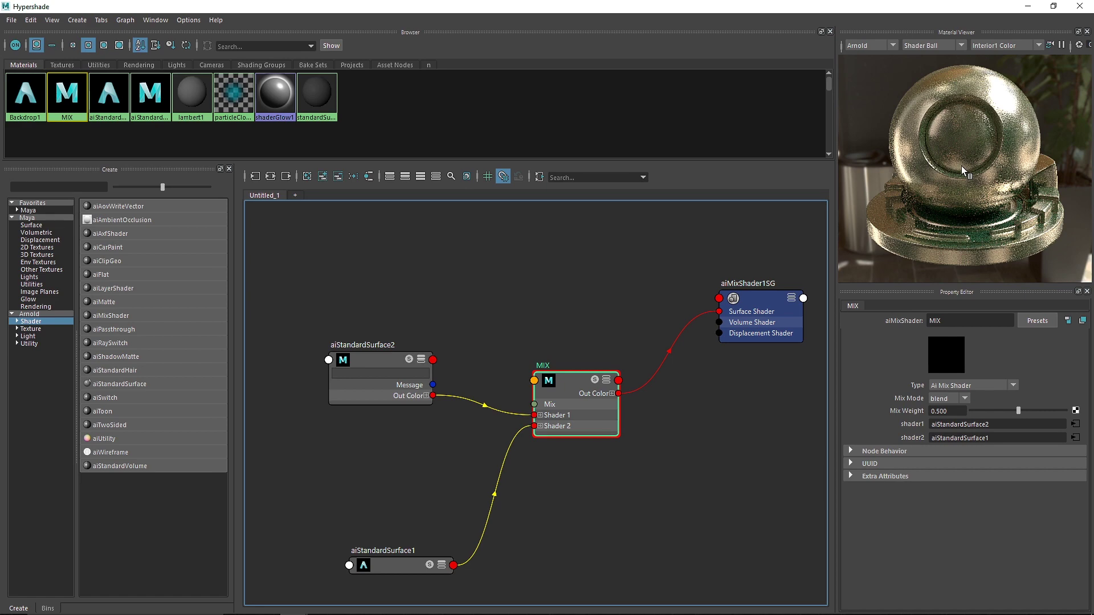
Step: Replace the aiStandardSurface2 settings with the Chrome preset and preview the blend on MIX
left_click(336, 365)
left_click(1036, 320)
mouse_move(989, 363)
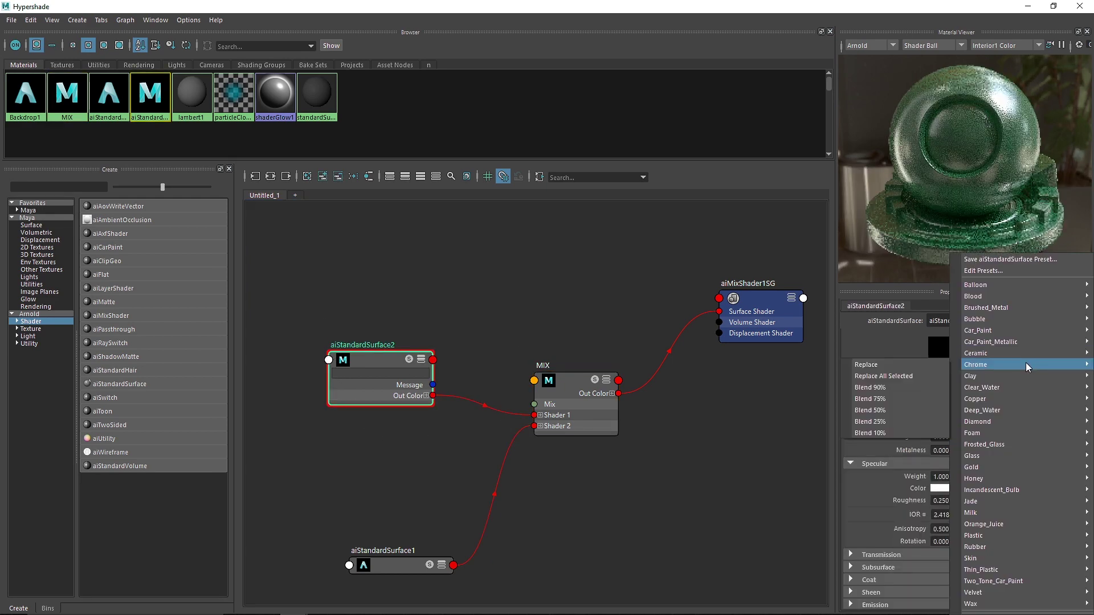
left_click(914, 365)
left_click_drag(513, 313, 603, 502)
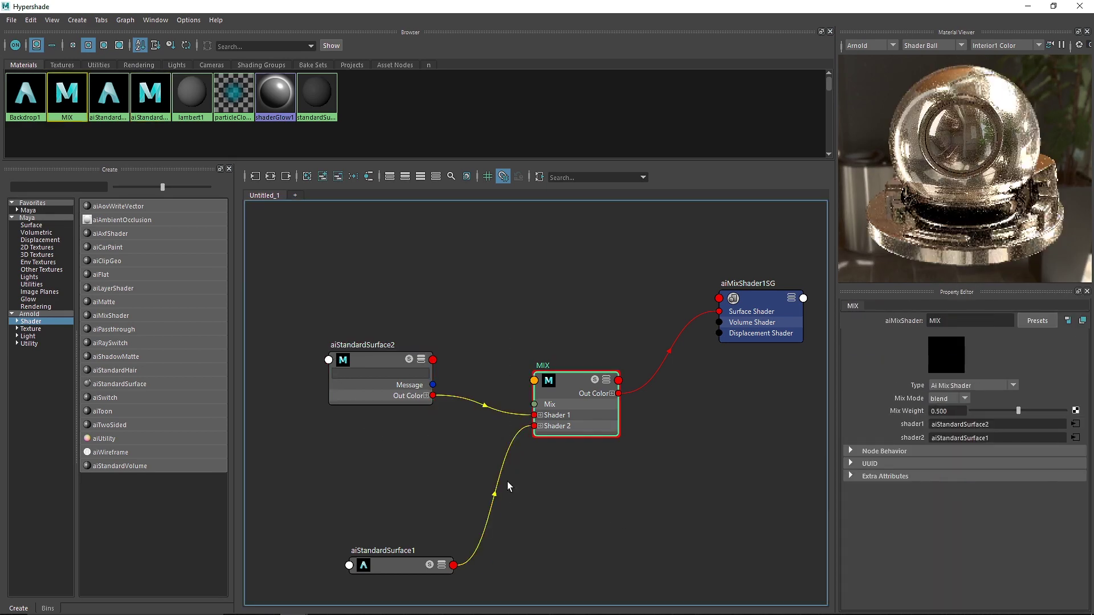
Step: Collapse the aiStandardSurface2 node and place it between aiStandardSurface1 and the free area above, beside MIX
left_click(420, 360)
left_click(420, 360)
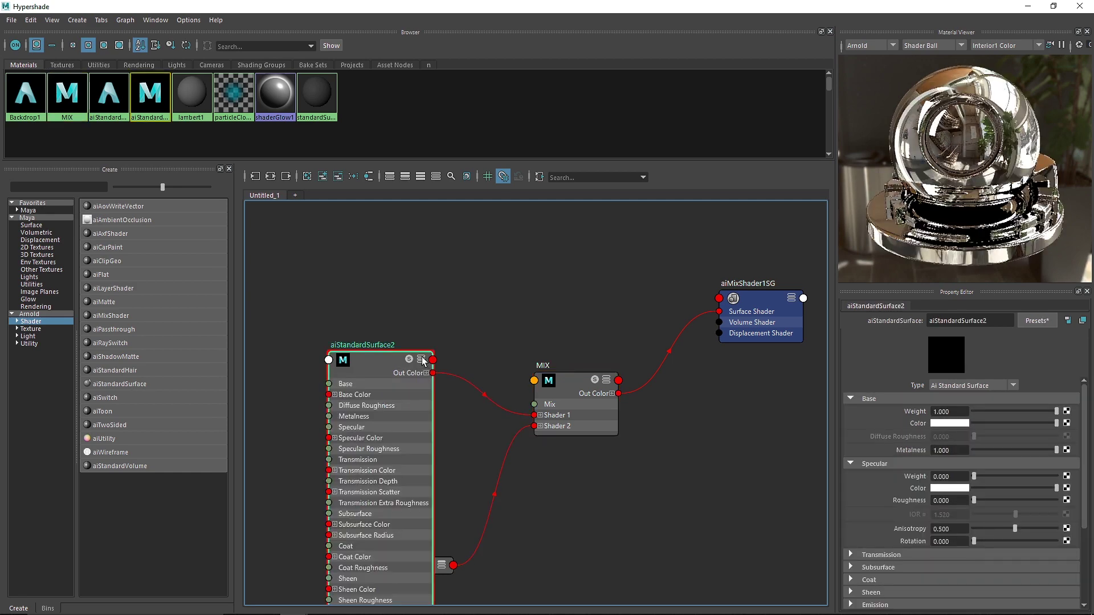
left_click(420, 360)
left_click_drag(420, 360, 401, 461)
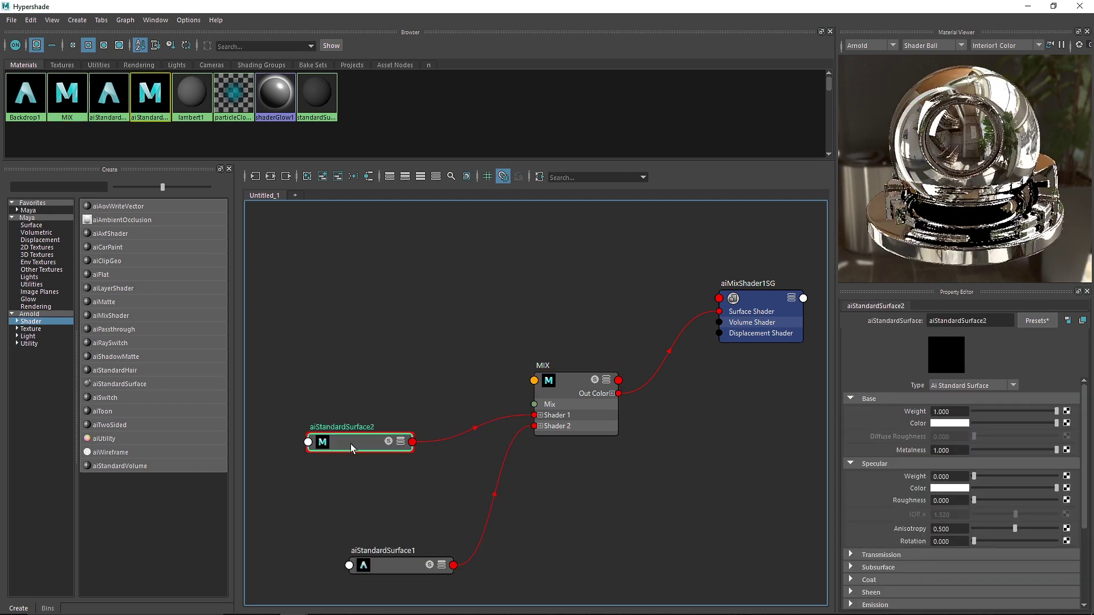
Step: Create an aiWireframe node, delete its aiWireframe1SG shading group, and place the node above aiStandardSurface2
left_click(94, 456)
left_click(529, 255)
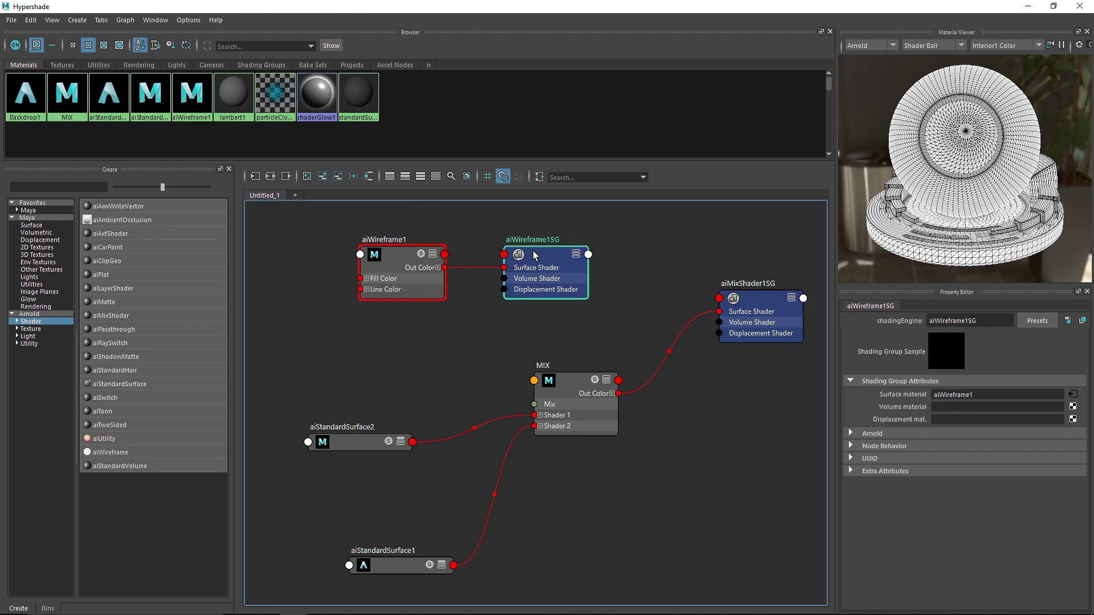
key("Delete")
left_click_drag(406, 270, 379, 300)
Step: Add an aiColorToFloat node, feed it the Out Color of aiWireframe1, and connect its Out Value to the Mix input of MIX
left_click(36, 187)
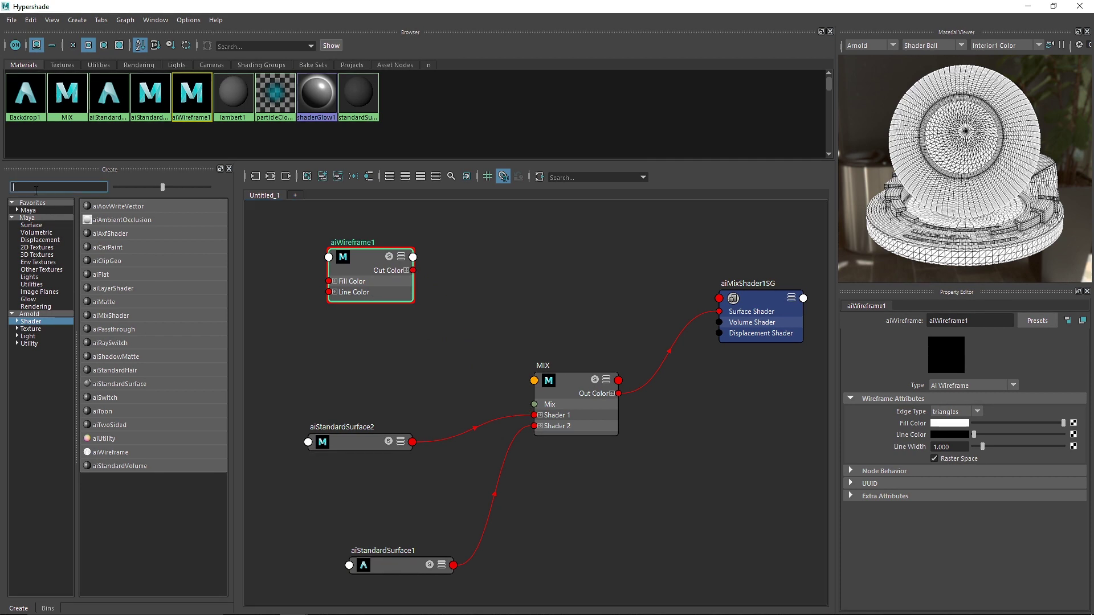
type("float")
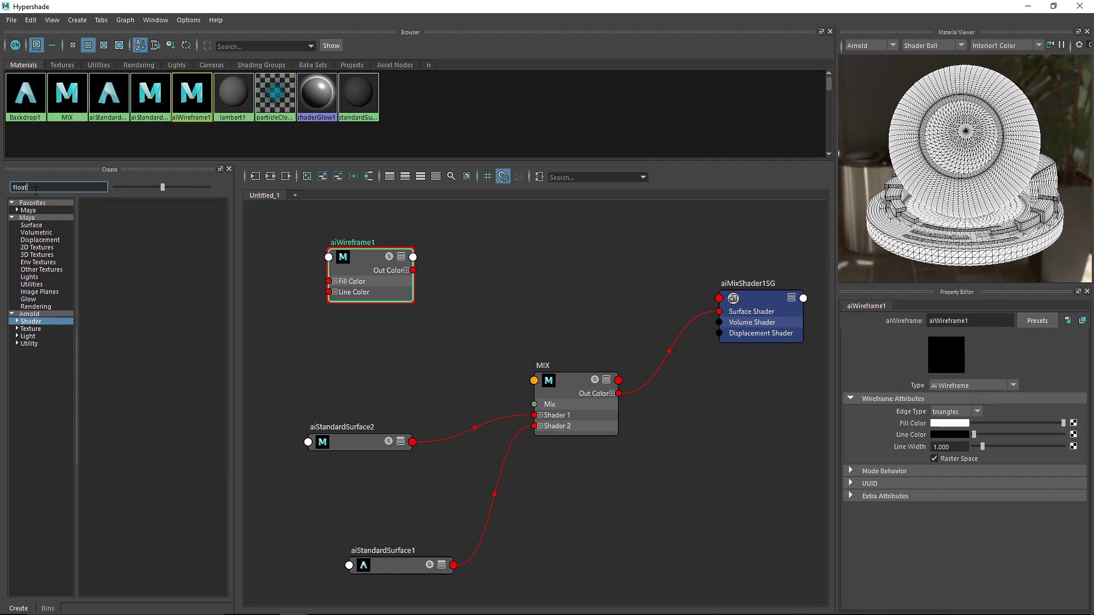
left_click(29, 314)
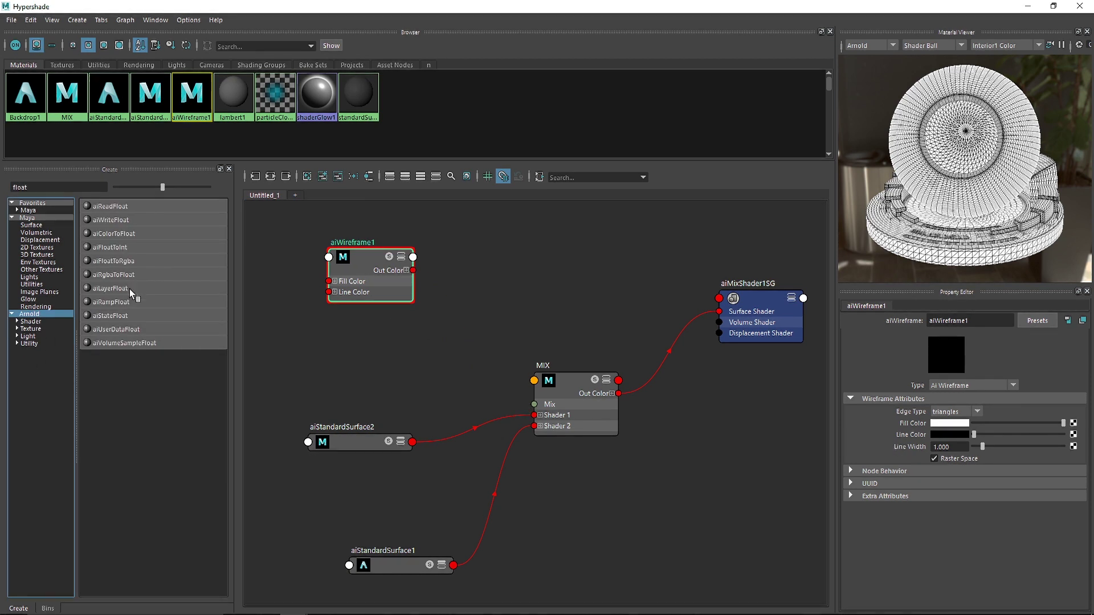
left_click_drag(114, 234, 391, 281)
left_click(450, 281)
left_click_drag(475, 270, 534, 404)
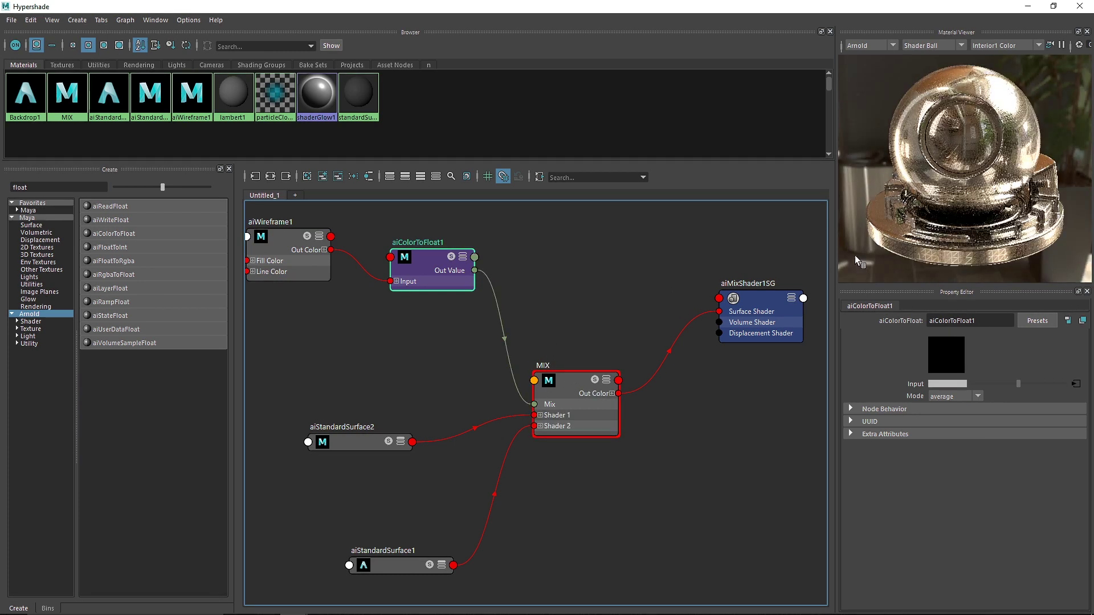
Step: Set the Edge Type of aiWireframe1 to polygons and preview the MIX shader up close
scroll(968, 171, "up", 4)
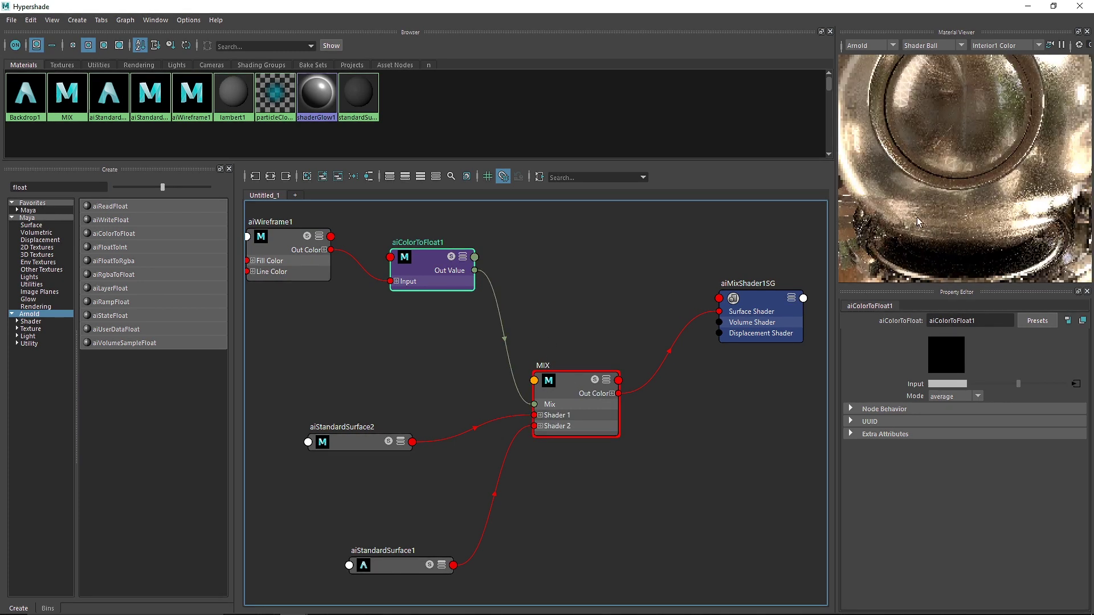
left_click(313, 250)
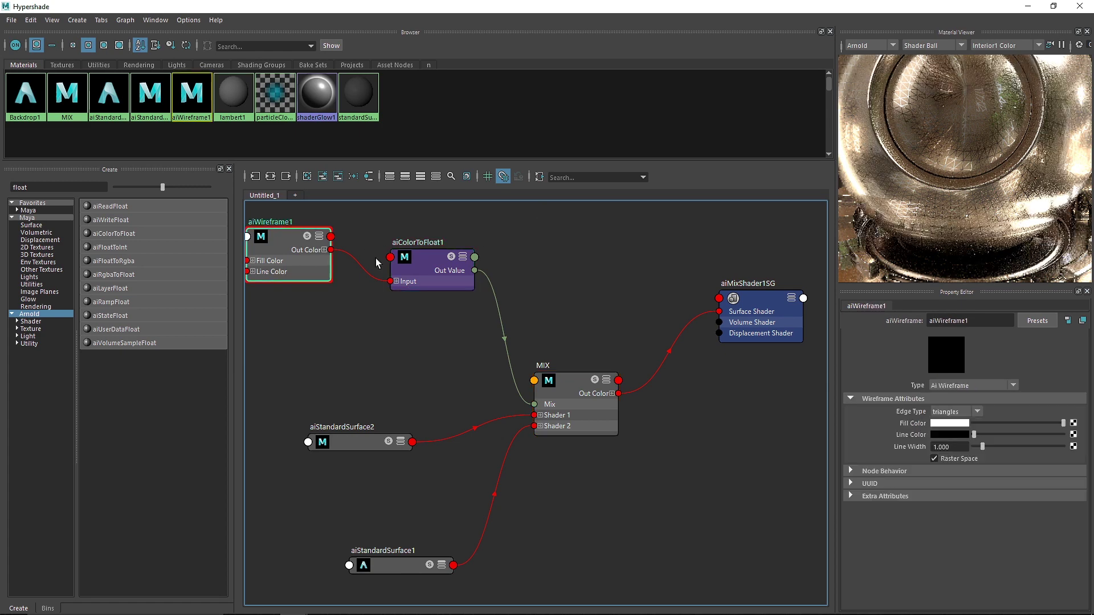
left_click(970, 385)
left_click(996, 388)
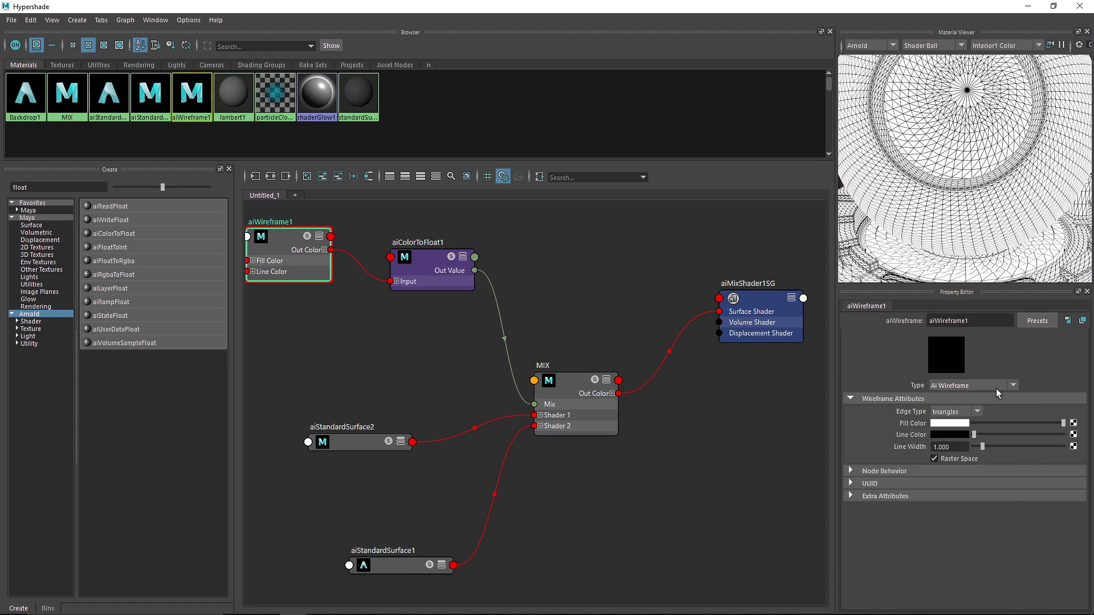
left_click(955, 435)
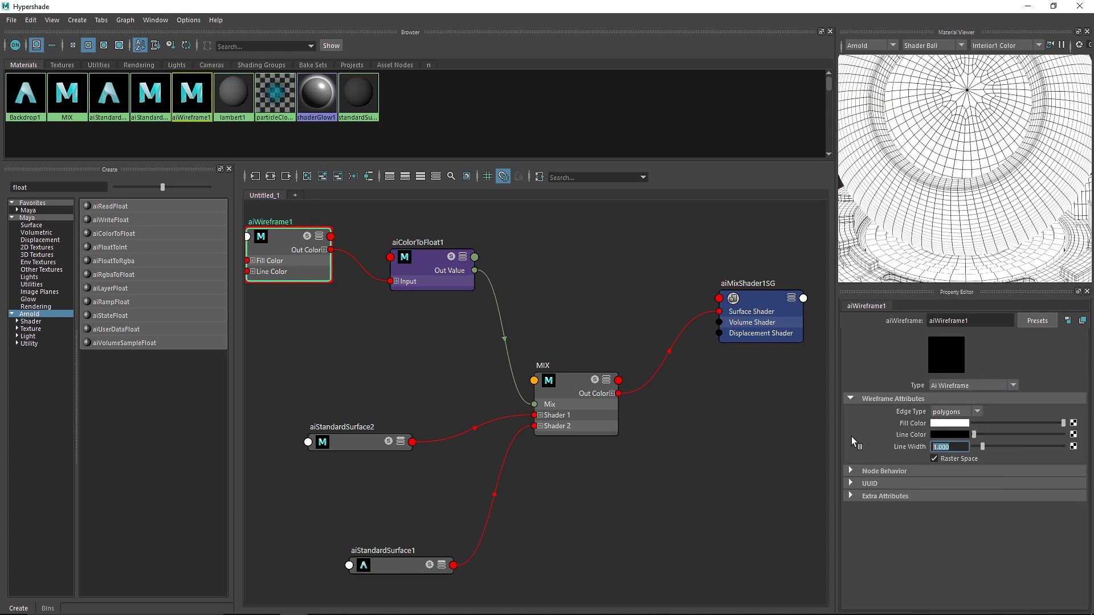
left_click(578, 390)
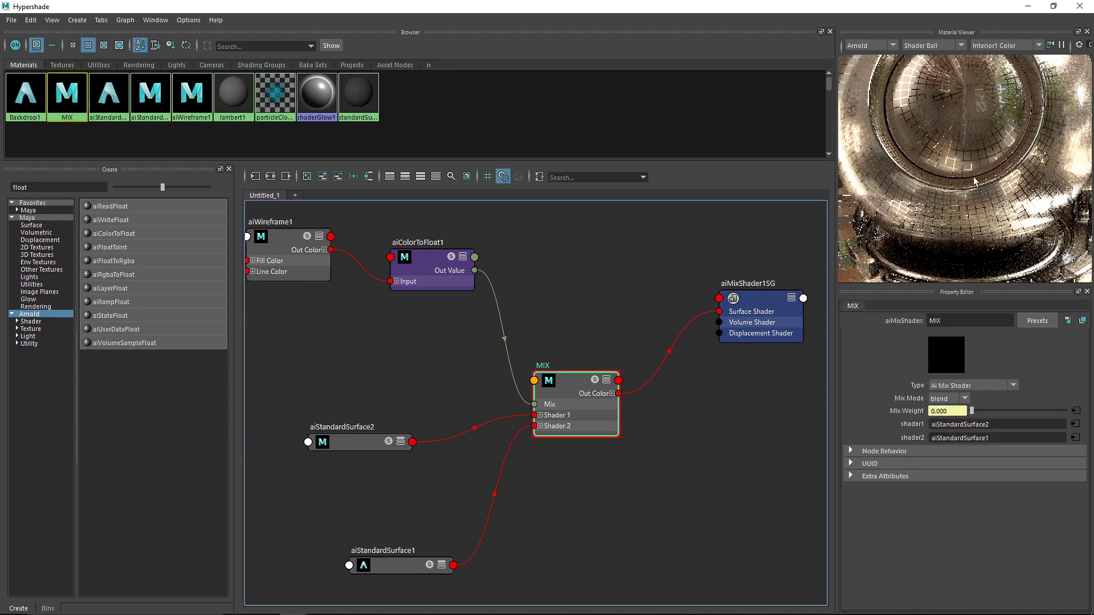
scroll(974, 181, "up", 5)
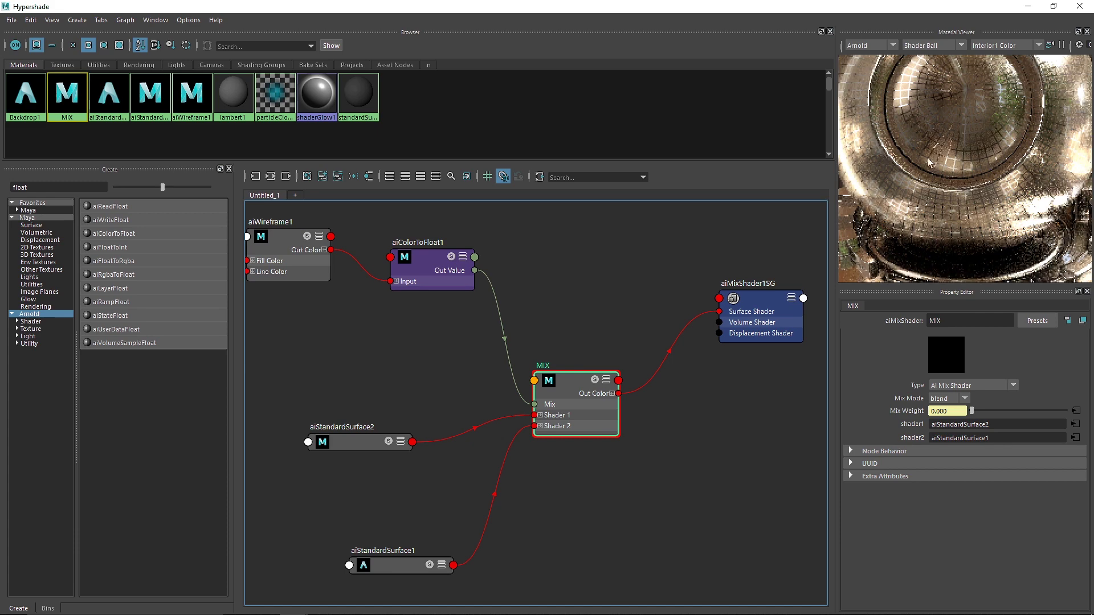
Step: Leave the Hypershade, assign the MIX material to the whole Dragonblunder gun model, and clear the selection
left_click(1076, 5)
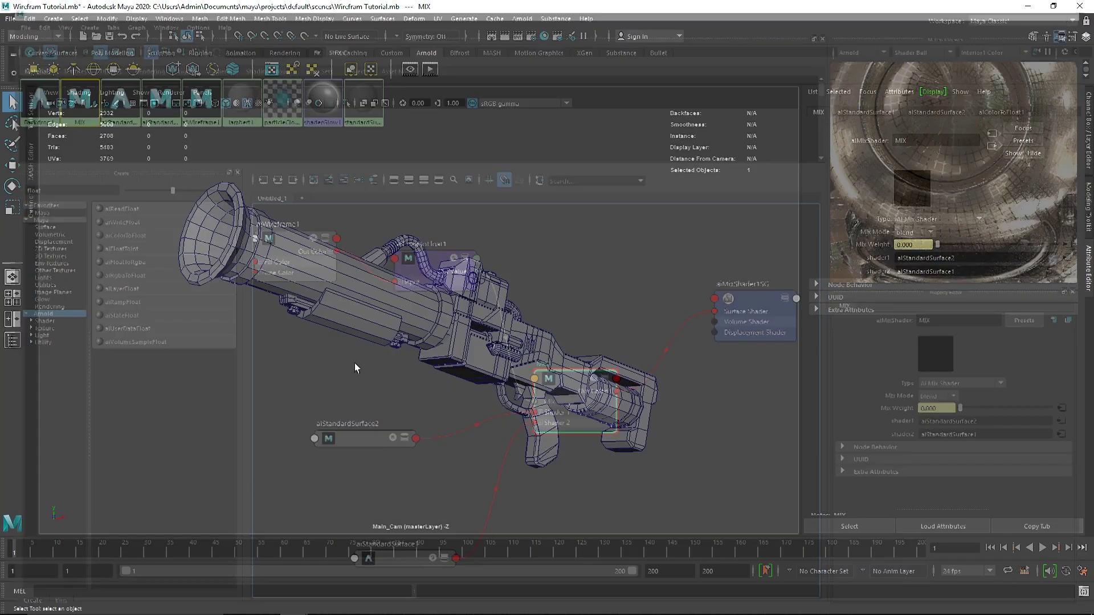
key("Up")
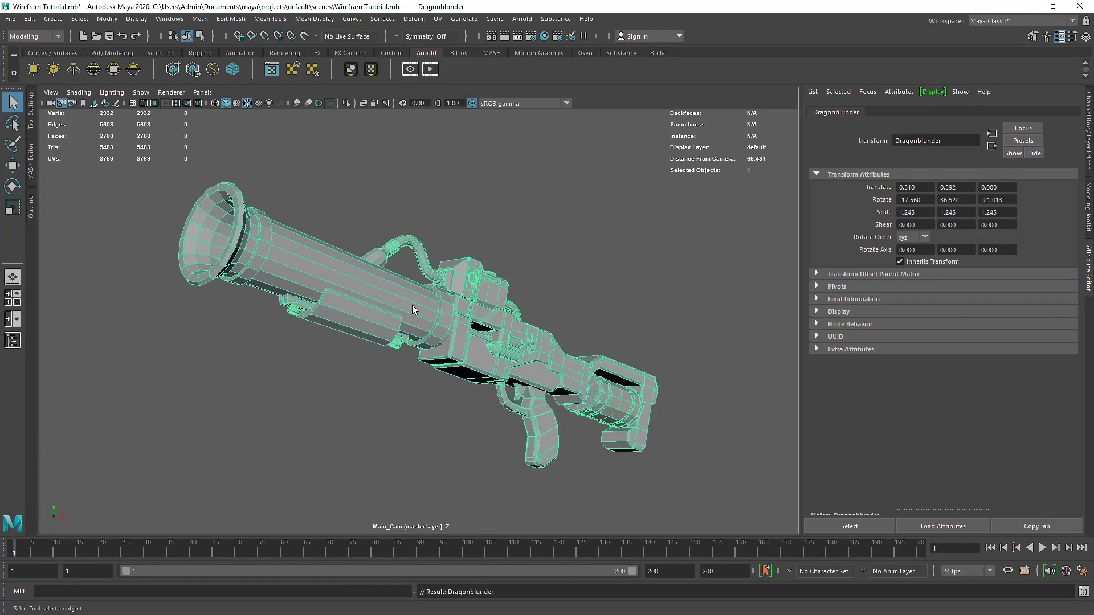
right_click_drag(412, 305, 508, 537)
left_click(450, 156)
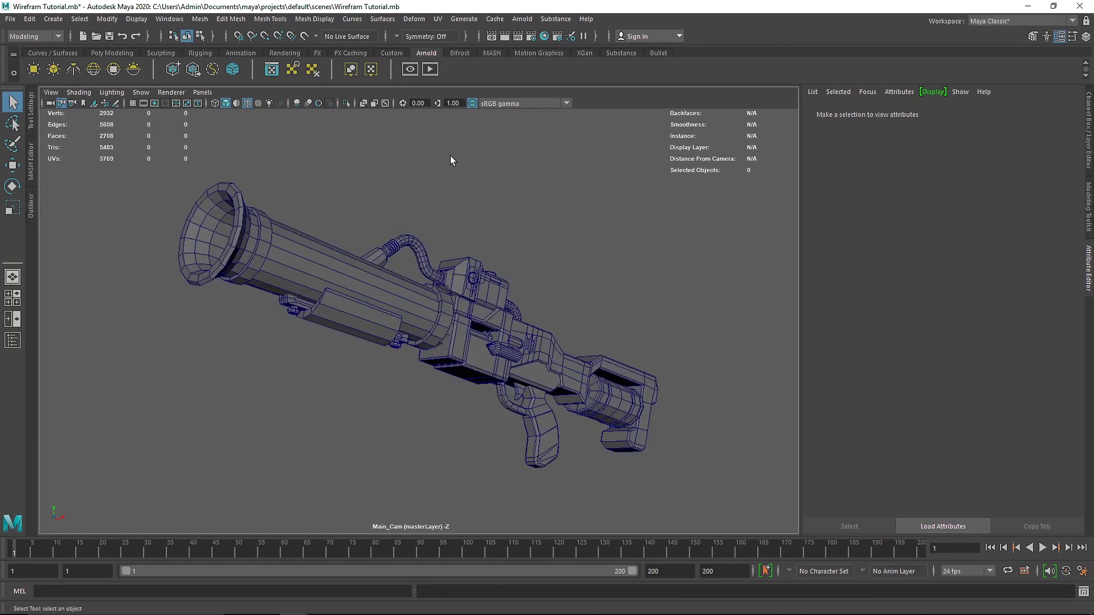
Step: Render the gun through Main_Cam in the Arnold RenderView and examine the wireframe lines along the barrel and body
left_click(429, 69)
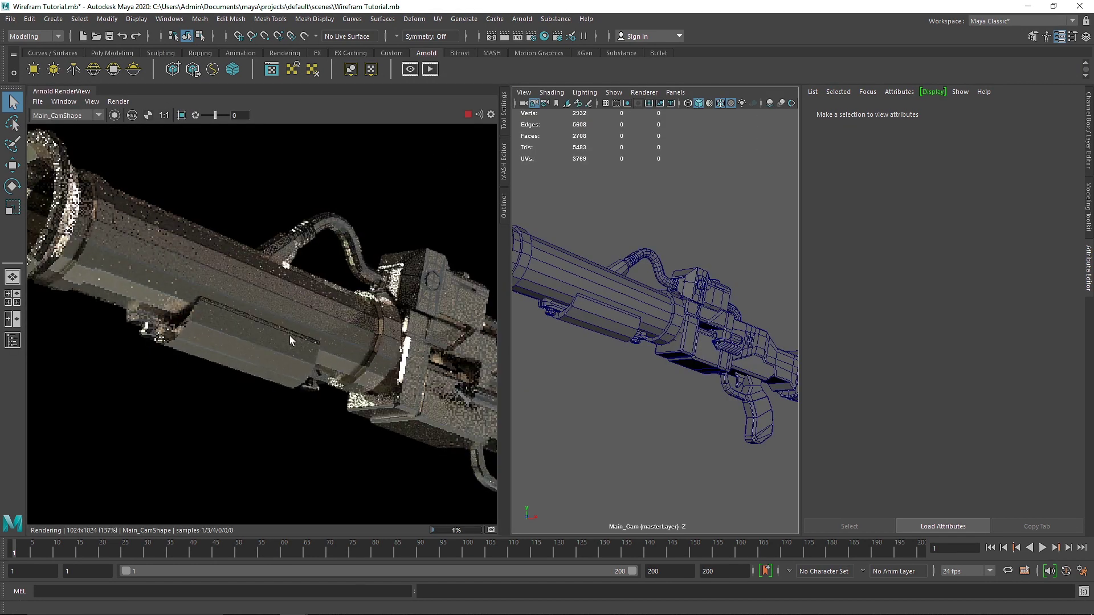
scroll(131, 272, "up", 3)
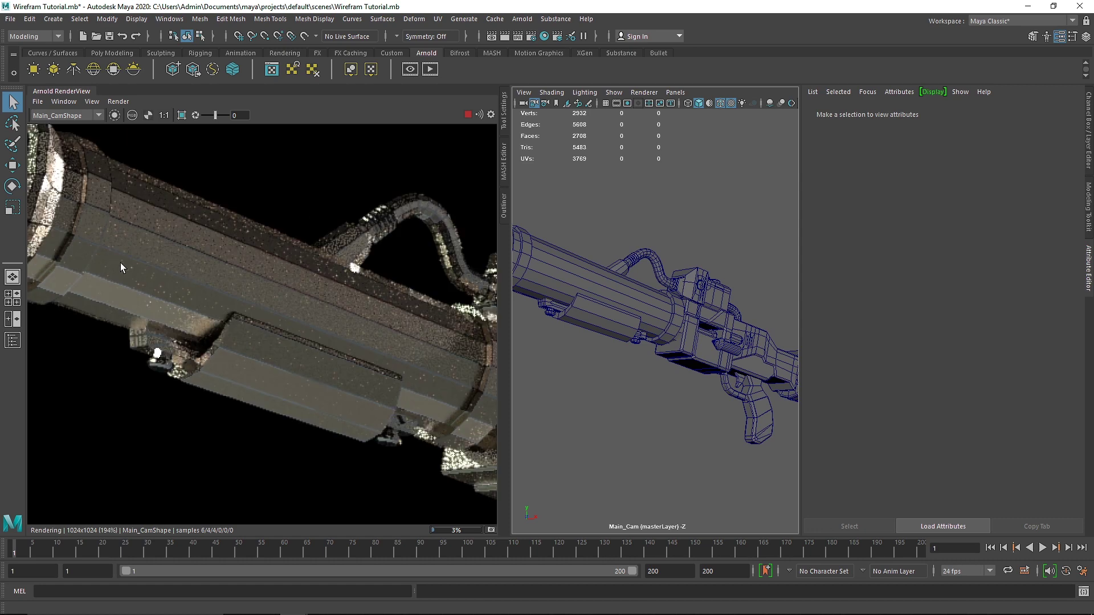
scroll(166, 283, "up", 3)
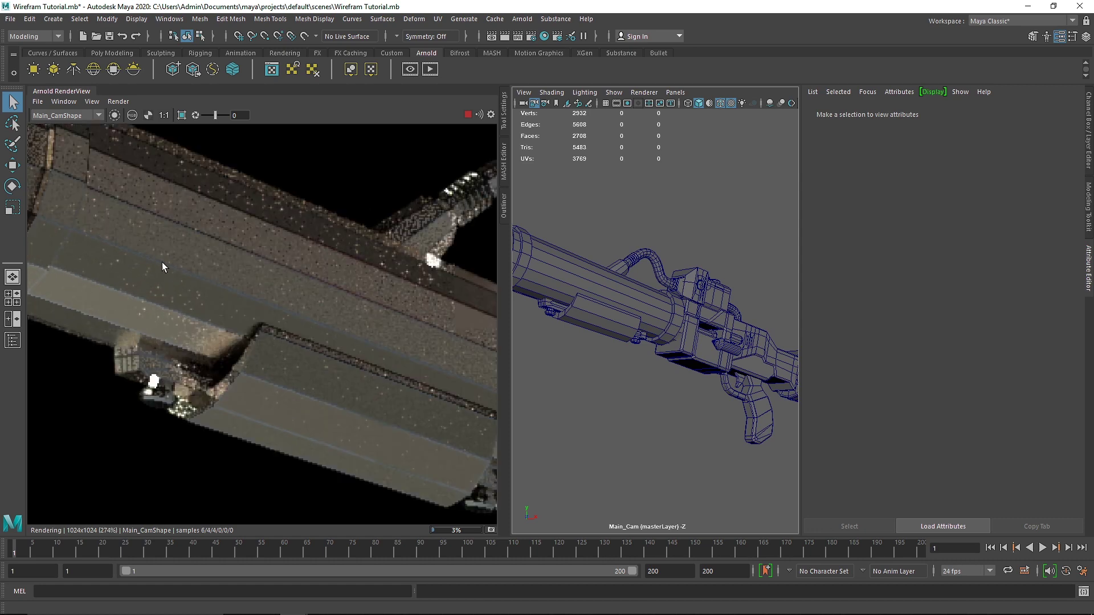
middle_click_drag(162, 262, 288, 332)
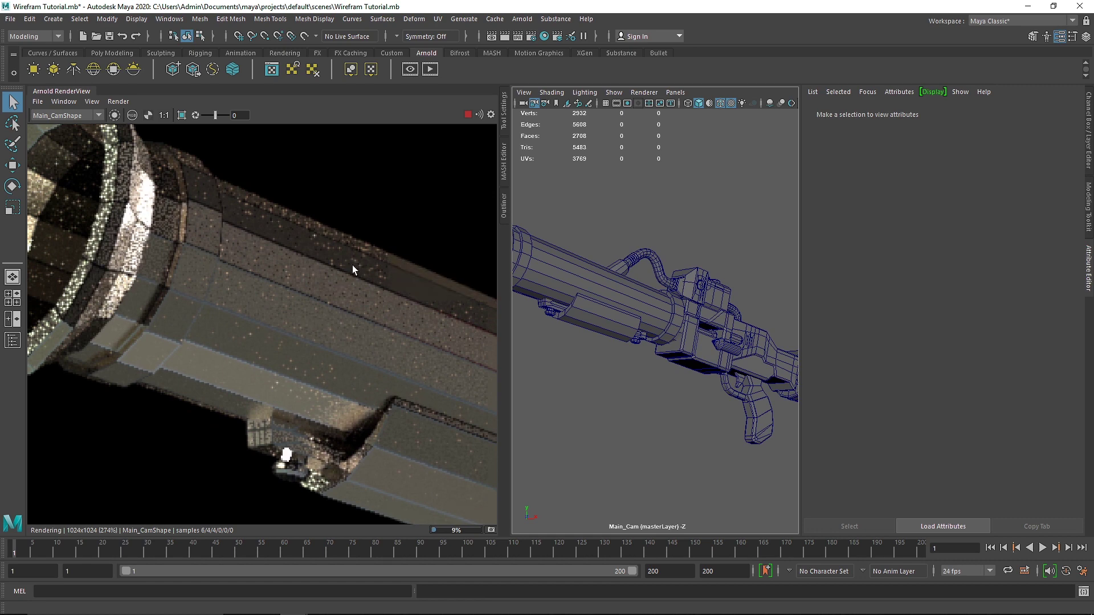
scroll(350, 272, "down", 1)
scroll(349, 275, "down", 1)
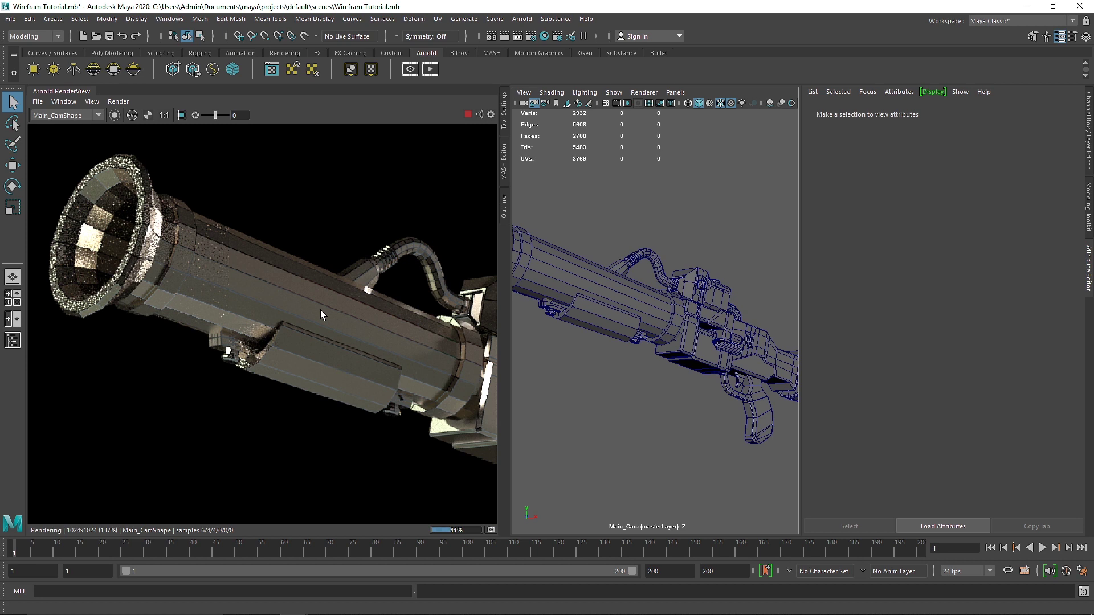
scroll(318, 340, "up", 2)
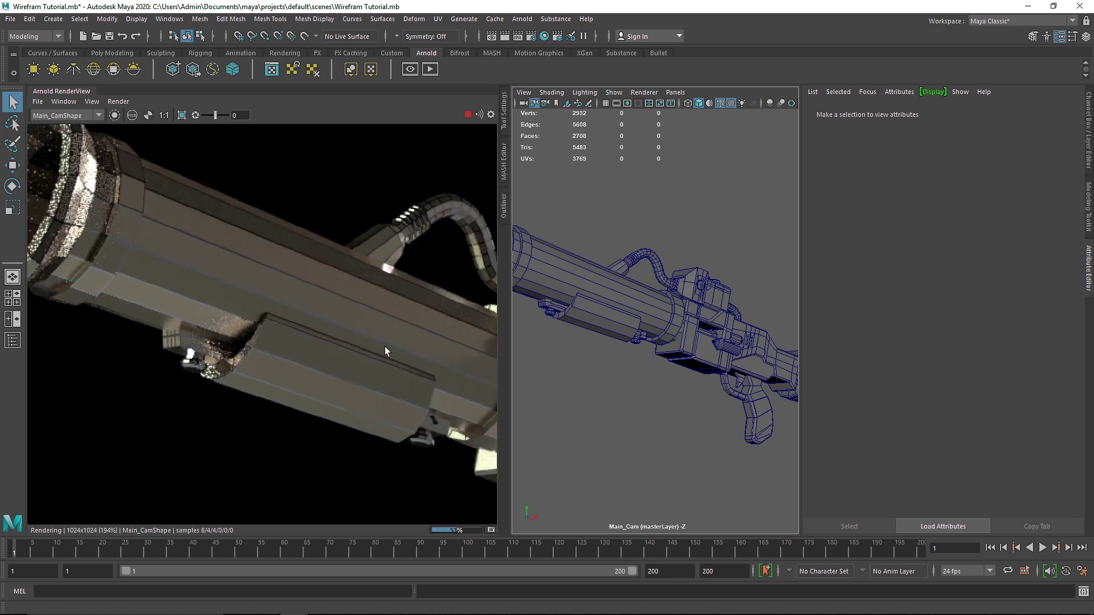
middle_click_drag(384, 347, 275, 342)
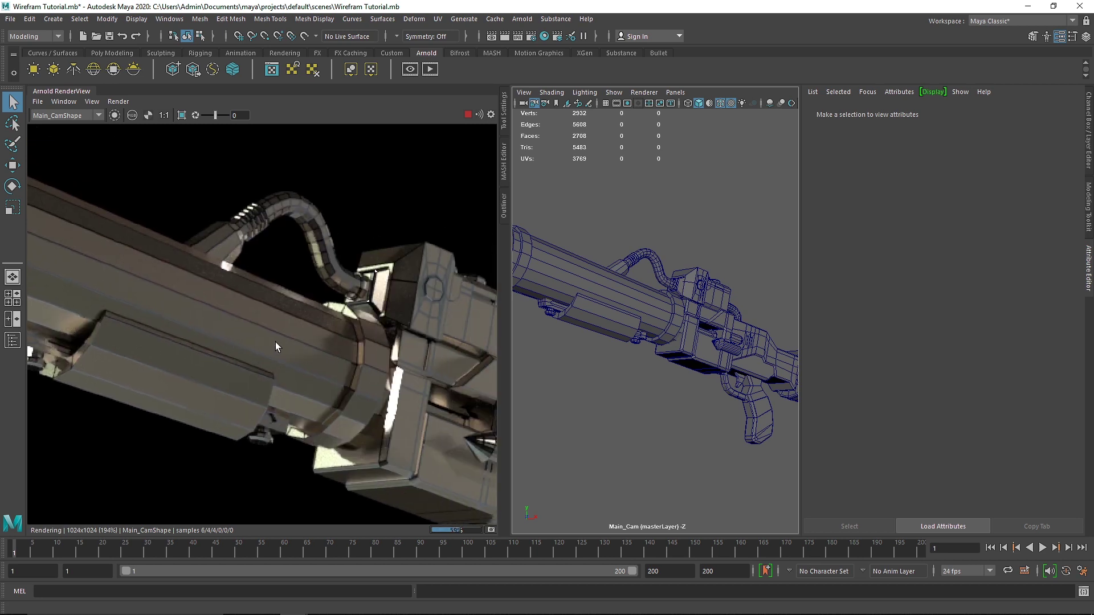
Step: Stop the render and replace aiStandardSurface2's settings in the Hypershade with the Two_Tone_Car_Paint preset
left_click(468, 114)
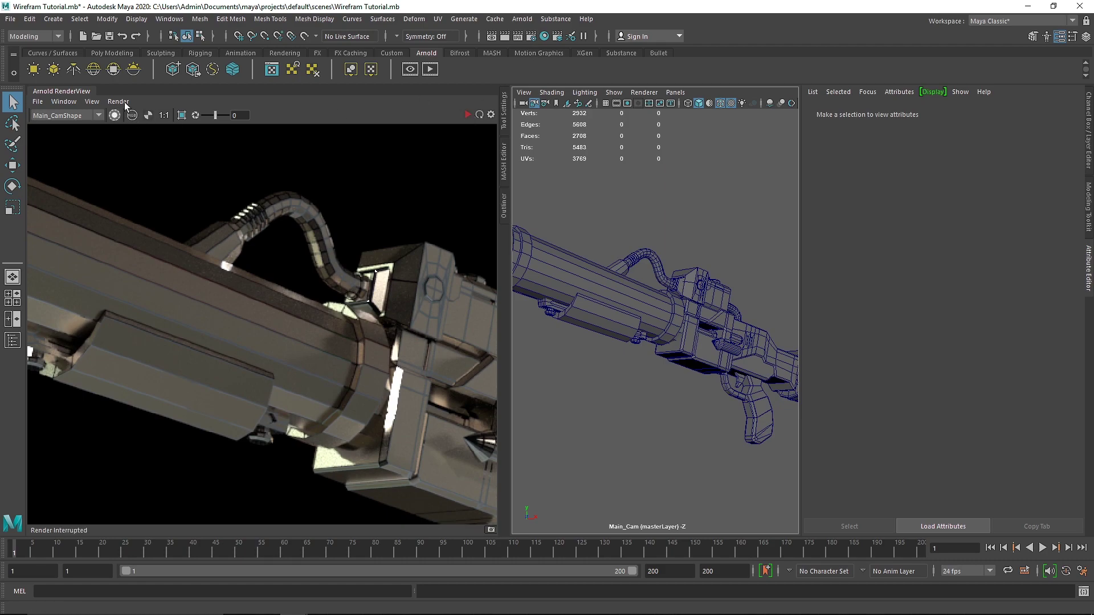
left_click(539, 37)
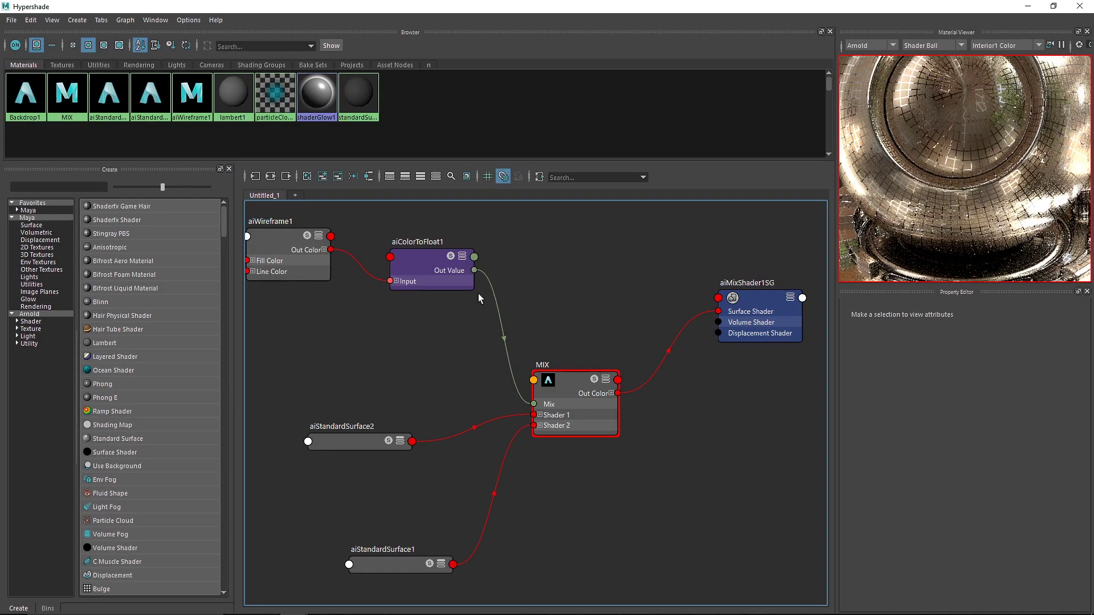
left_click(365, 443)
left_click(1034, 321)
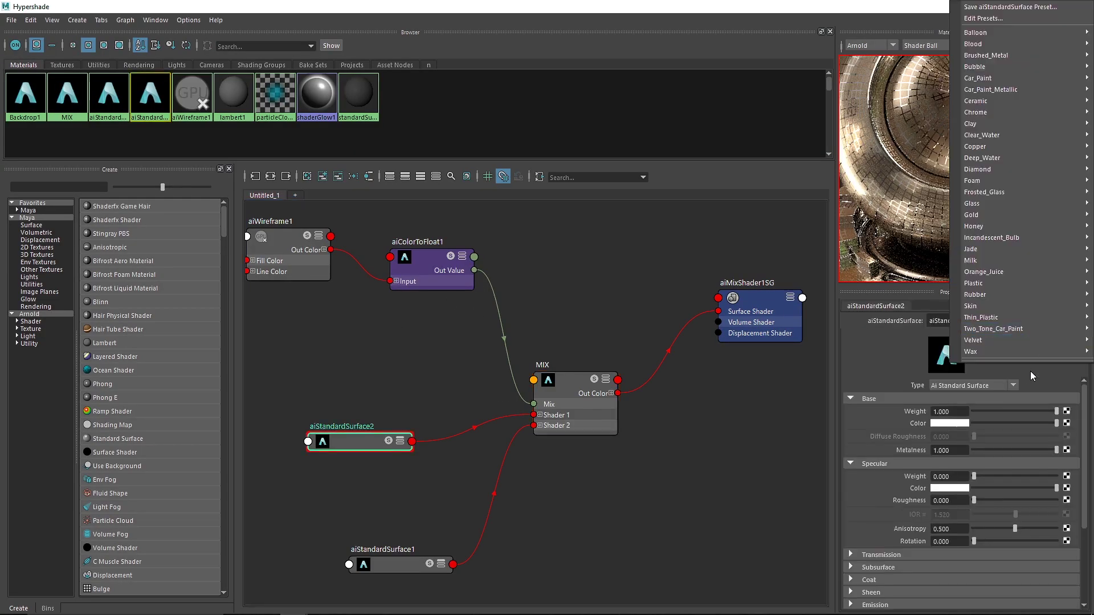
mouse_move(1011, 328)
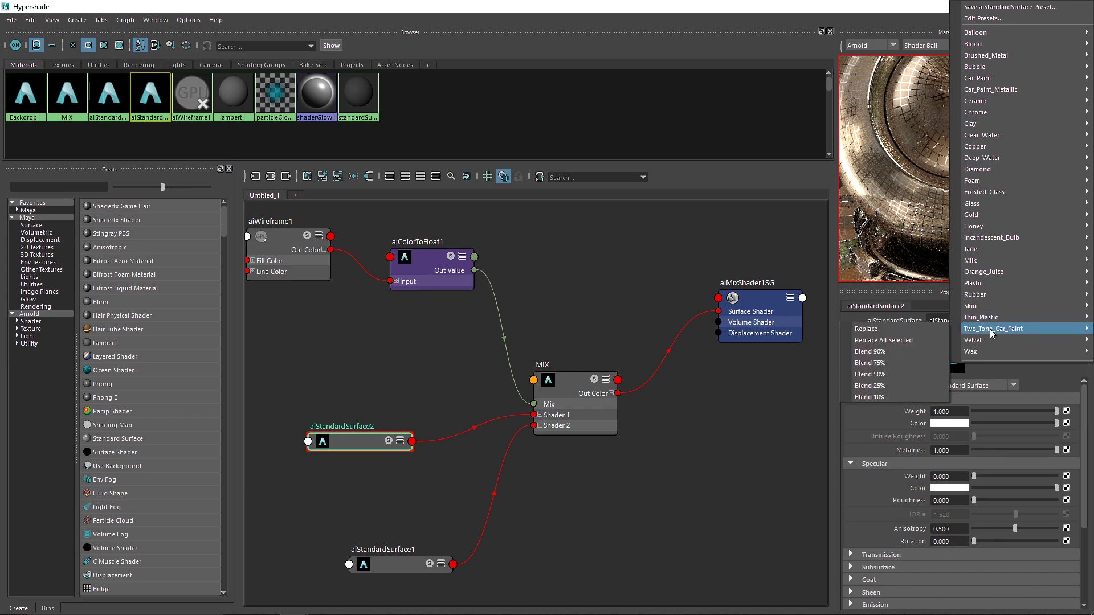
left_click(911, 330)
Step: Replace aiStandardSurface1's settings with the Balloon preset
left_click(399, 564)
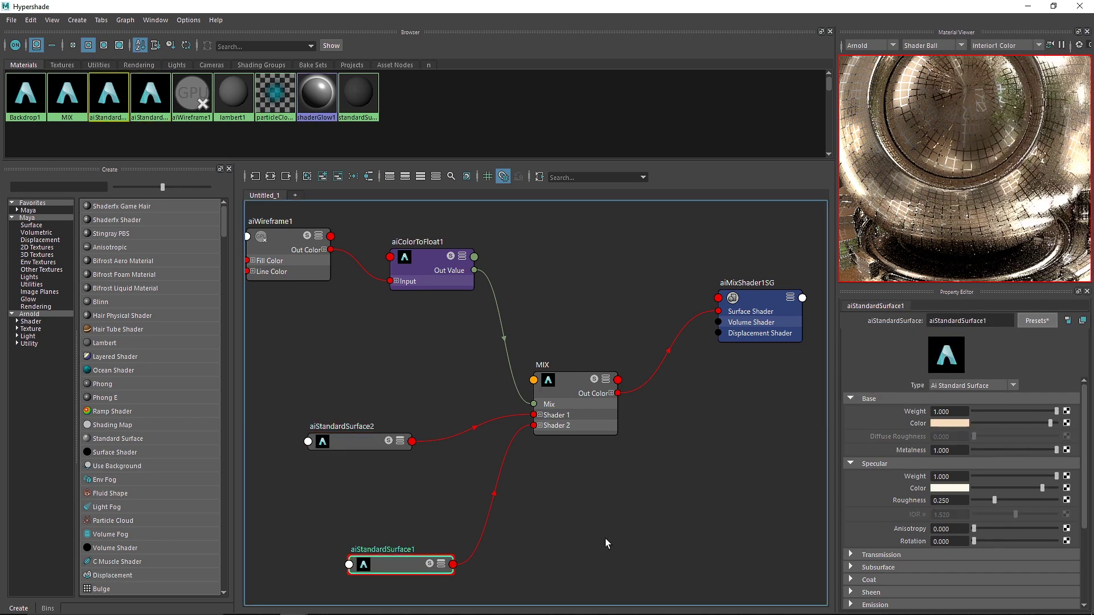
left_click(1042, 319)
mouse_move(990, 34)
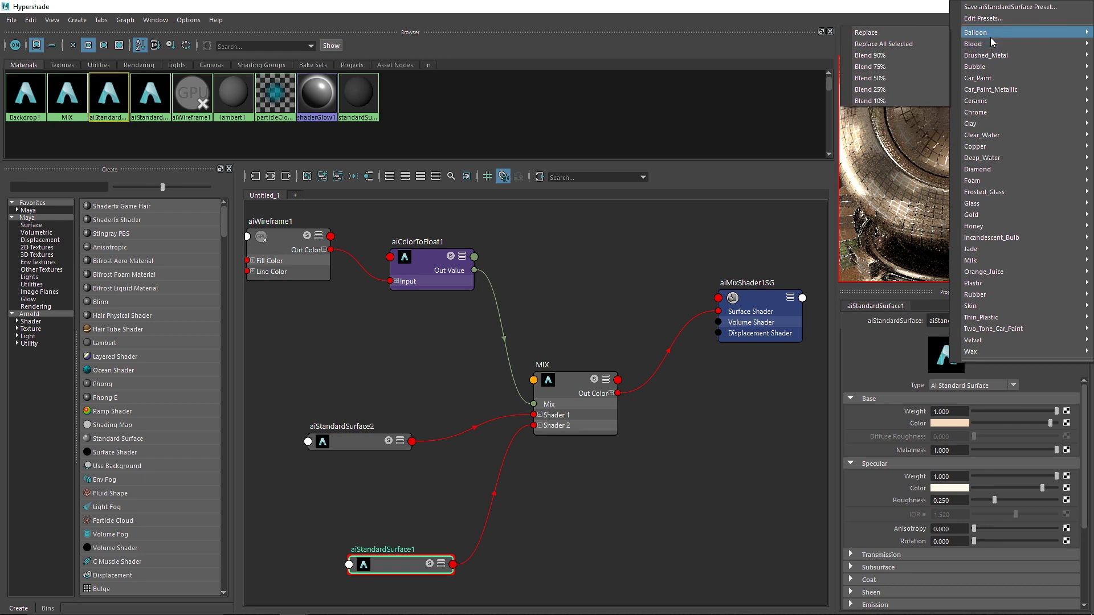
left_click(912, 33)
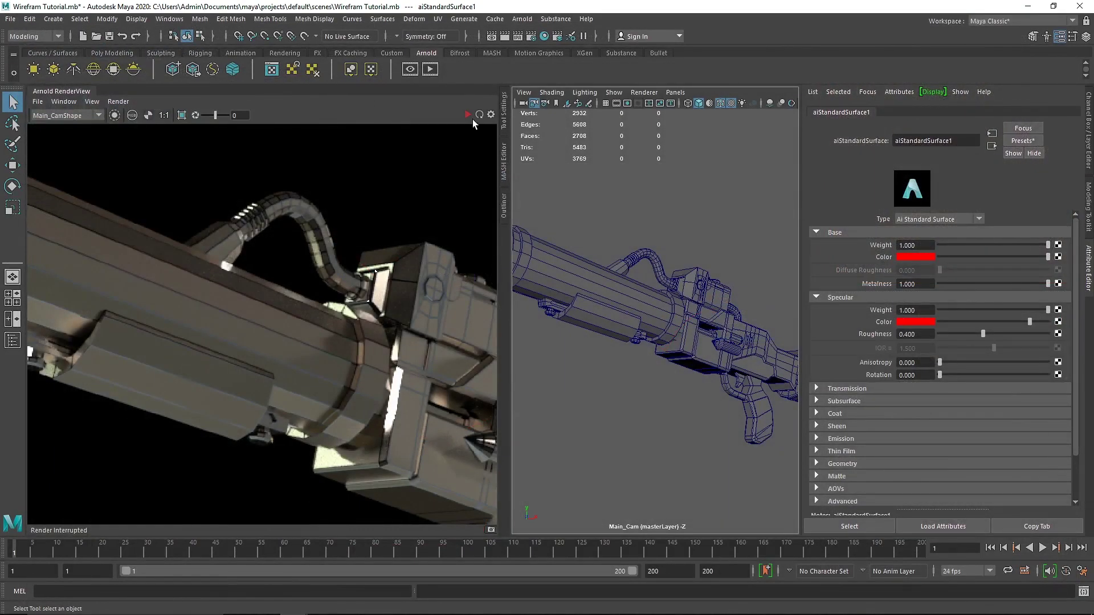
Step: Render the gun with the new material presets in an enlarged Arnold RenderView, examine the whole model, and stop the render
left_click(466, 116)
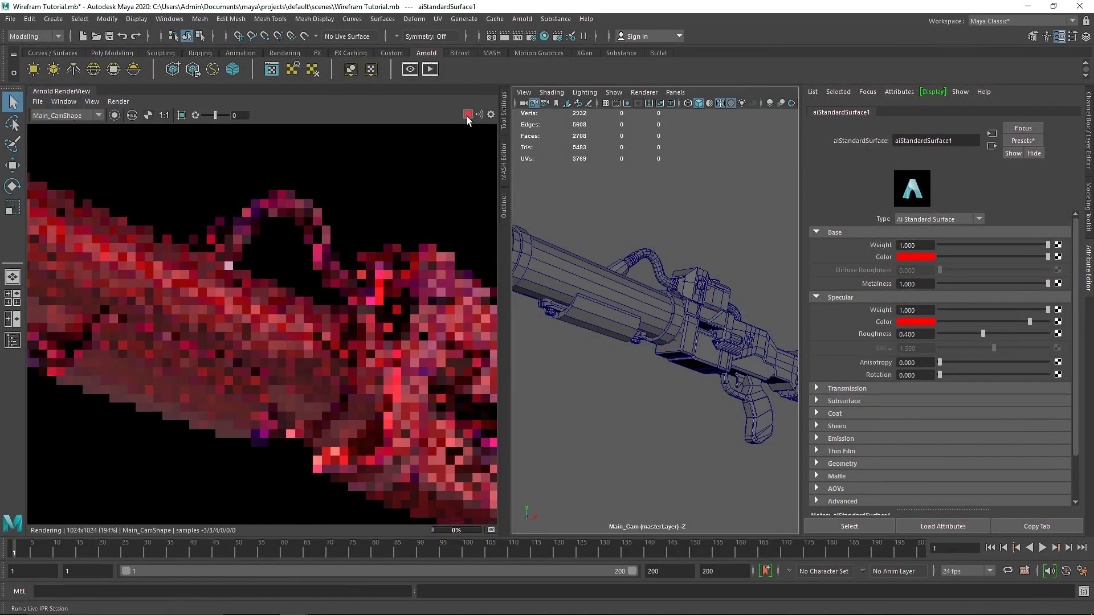
scroll(295, 314, "down", 2)
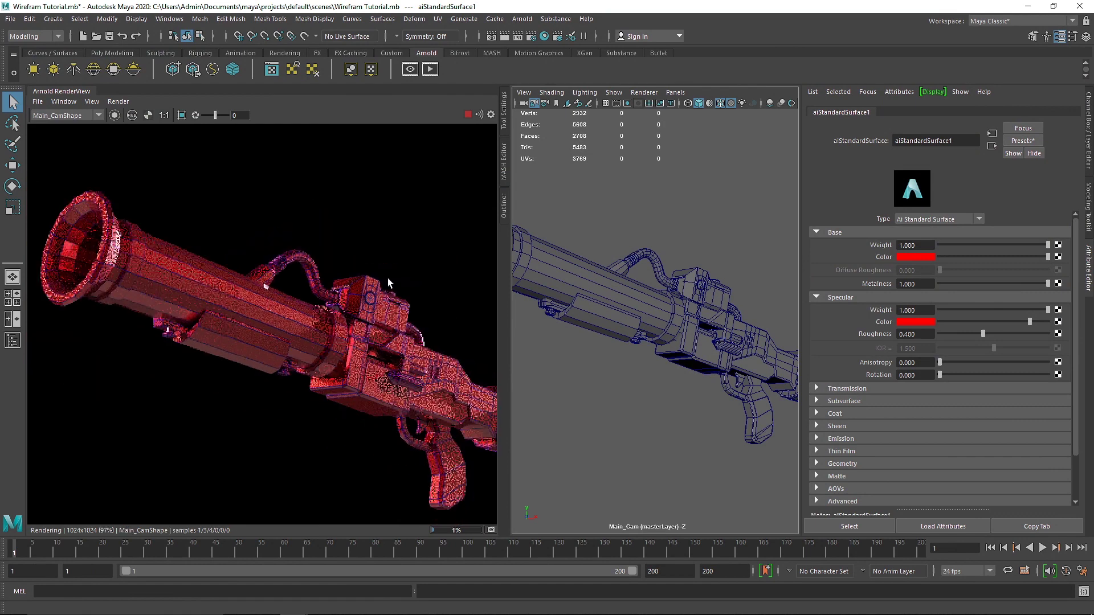
left_click_drag(511, 236, 581, 238)
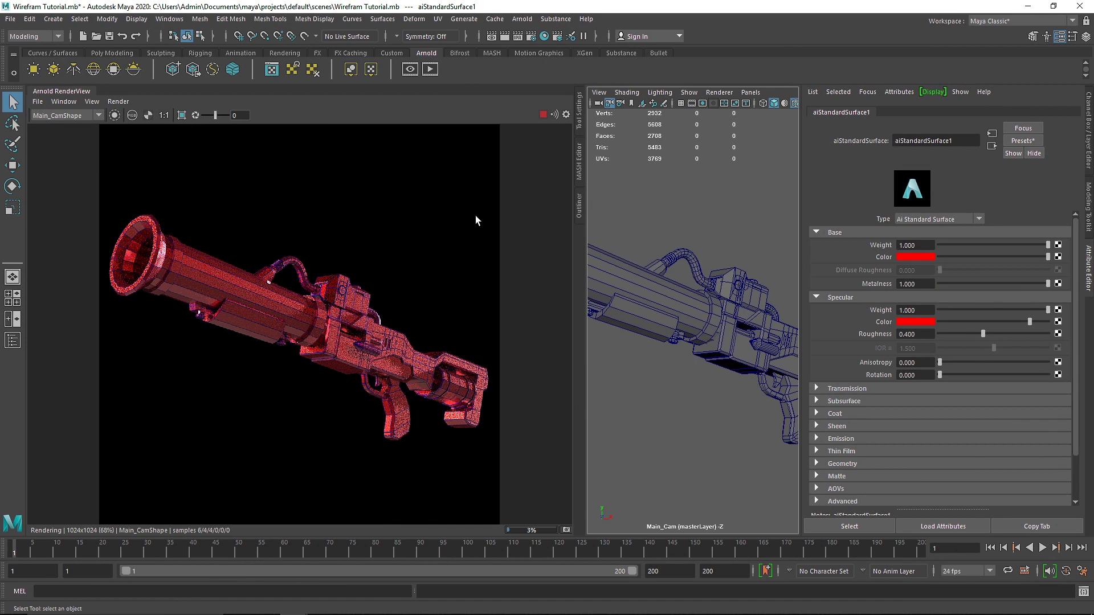
left_click(542, 114)
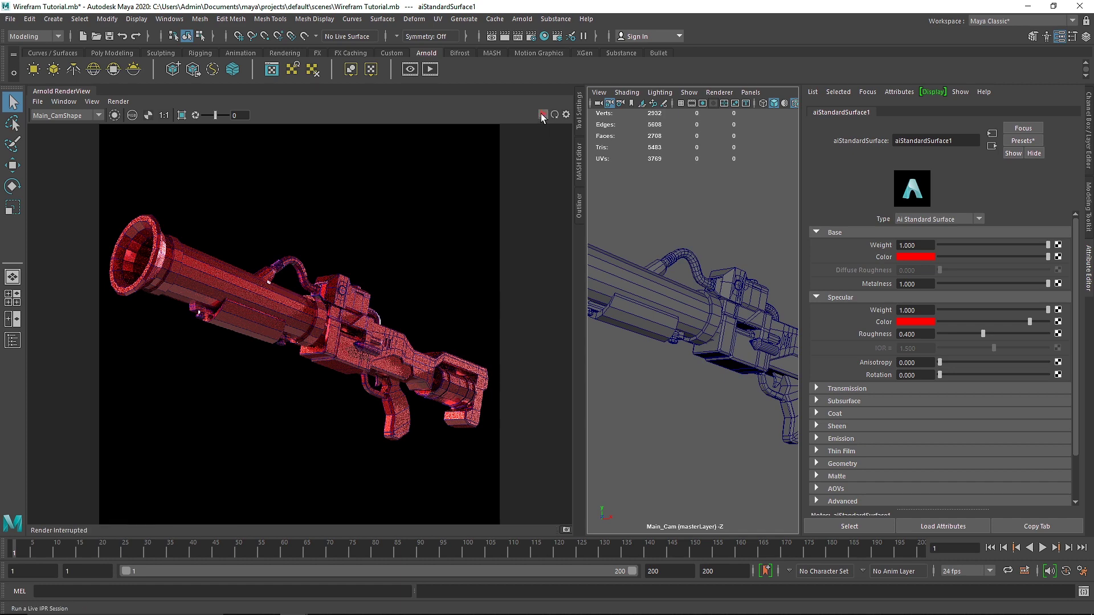
Step: Create a new layer in Render Setup and add a collection to it, keeping the default names
left_click(557, 36)
left_click(603, 239)
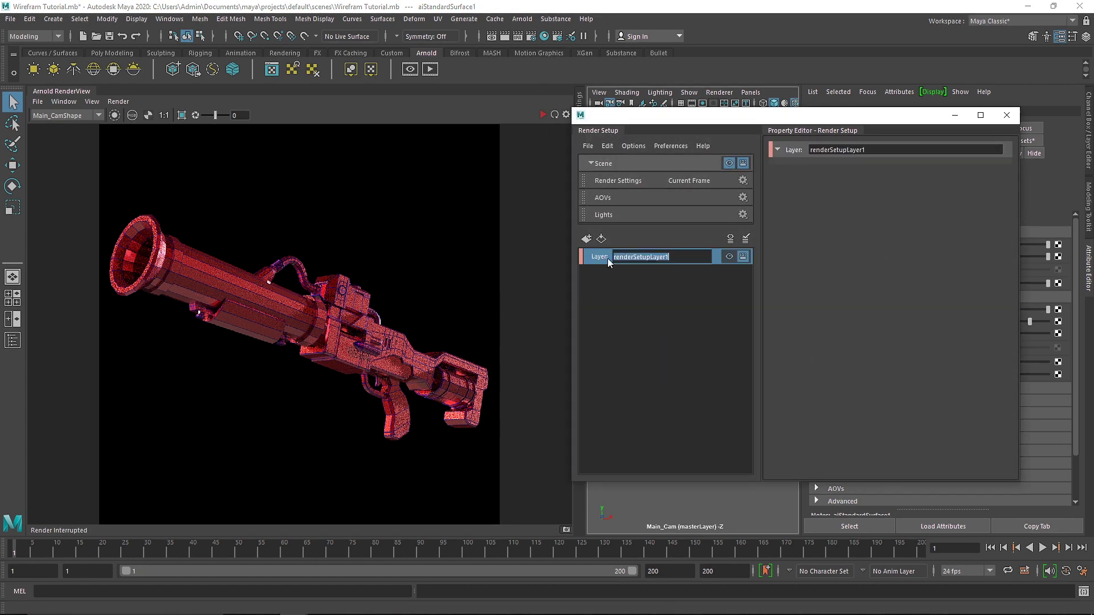
left_click(676, 287)
right_click(676, 254)
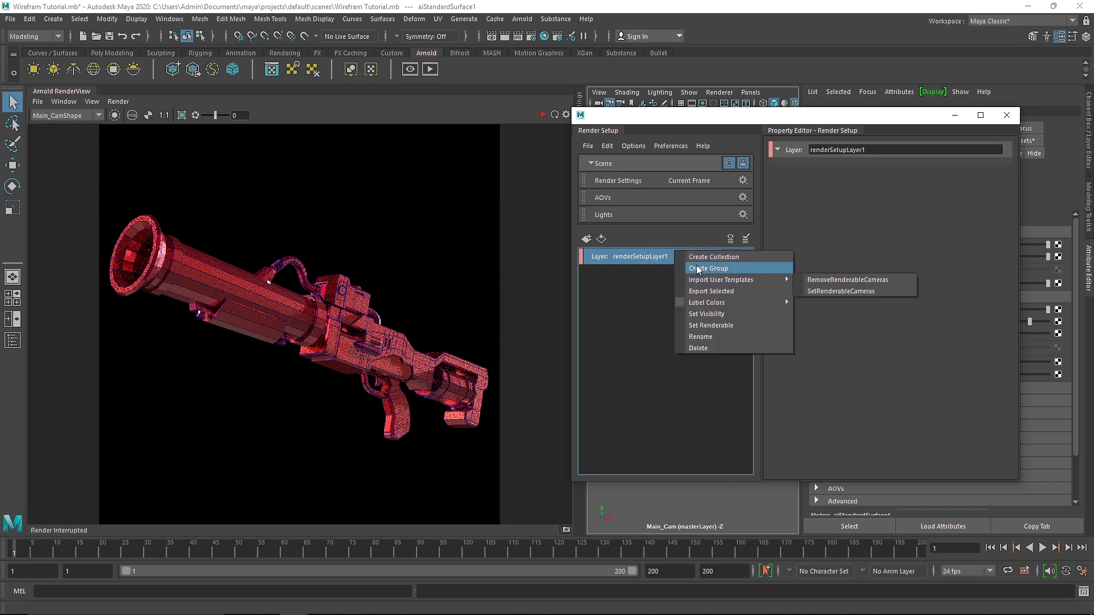
left_click(701, 257)
left_click_drag(635, 117, 702, 132)
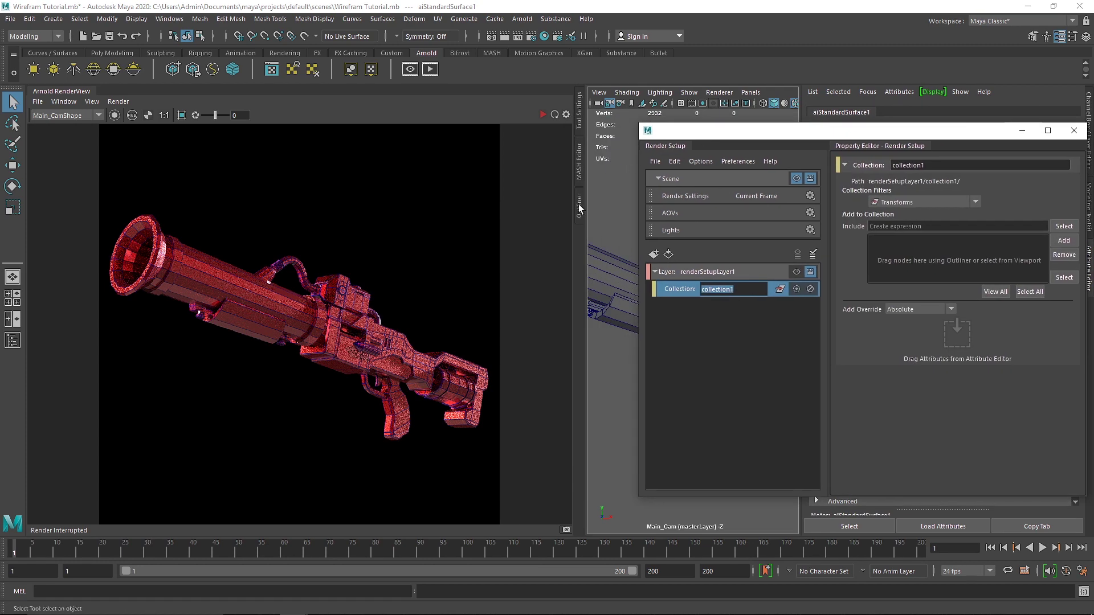
Step: Add all the Dragonblunder gun parts, from pCylinder1 through pCylinder6 in the Outliner, to collection1
left_click(572, 196)
scroll(569, 456, "down", 2)
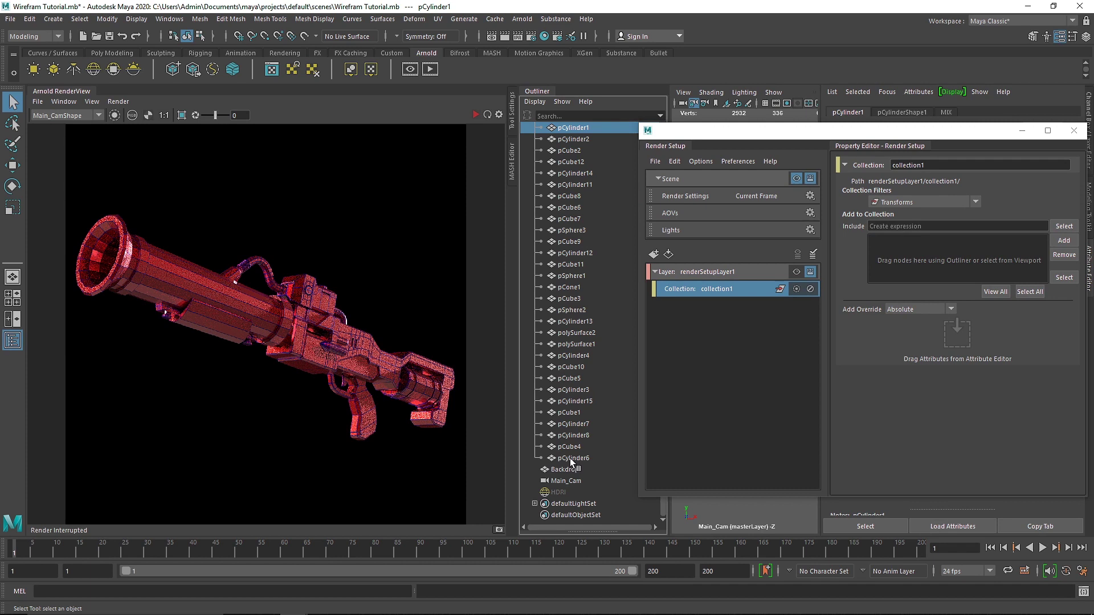
left_click(570, 458, "shift")
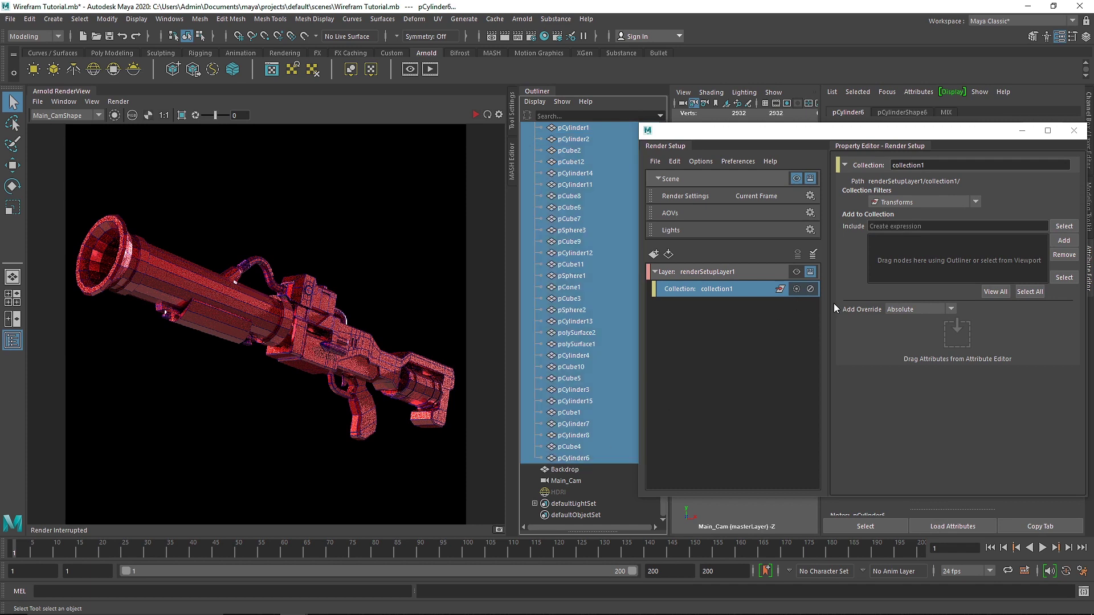
left_click(1063, 240)
Step: Create a shader override on collection1, assign a new aiWireframe shader to it, and close Render Setup
right_click(731, 292)
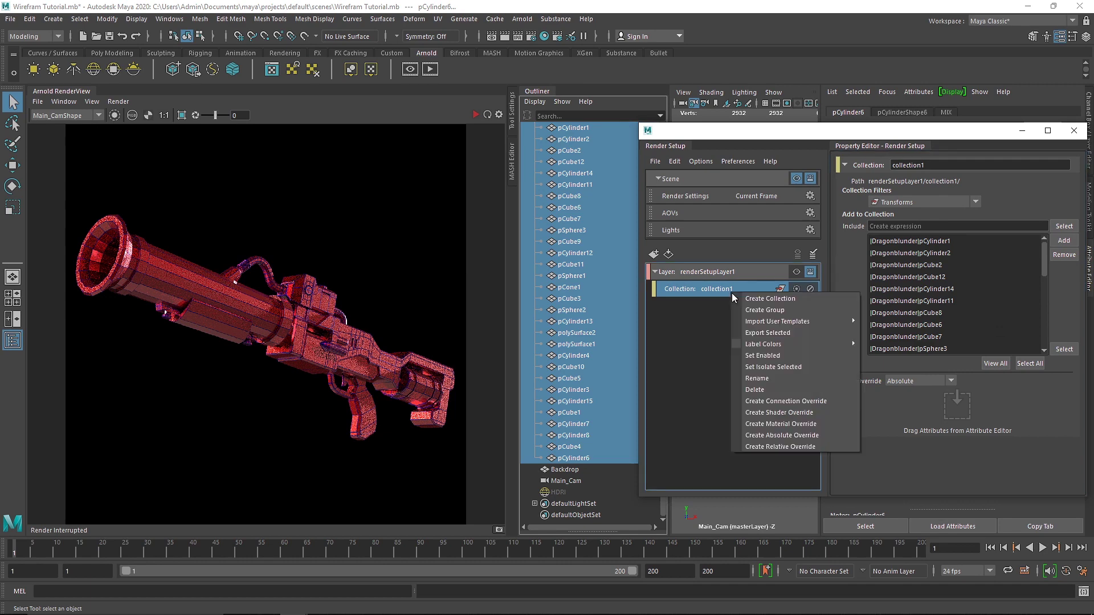
left_click(781, 412)
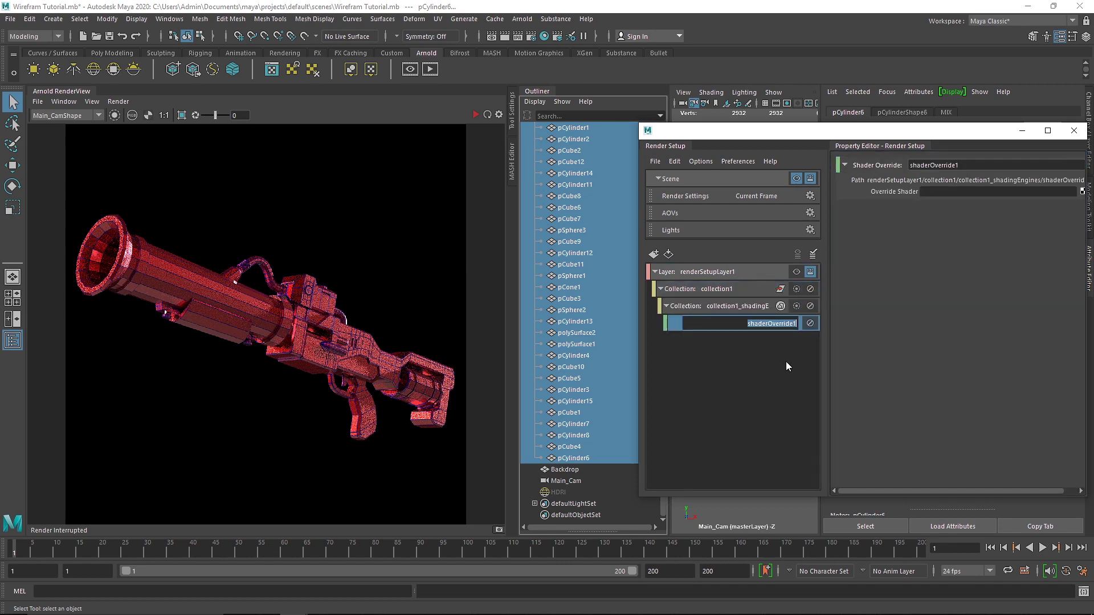
left_click(1082, 192)
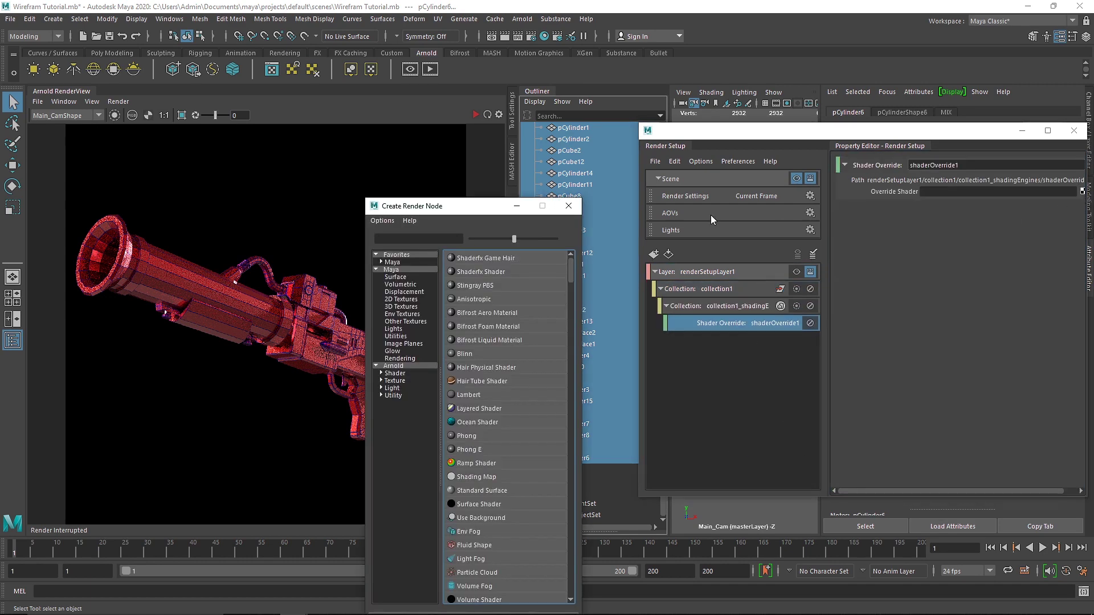
left_click(394, 373)
left_click(474, 505)
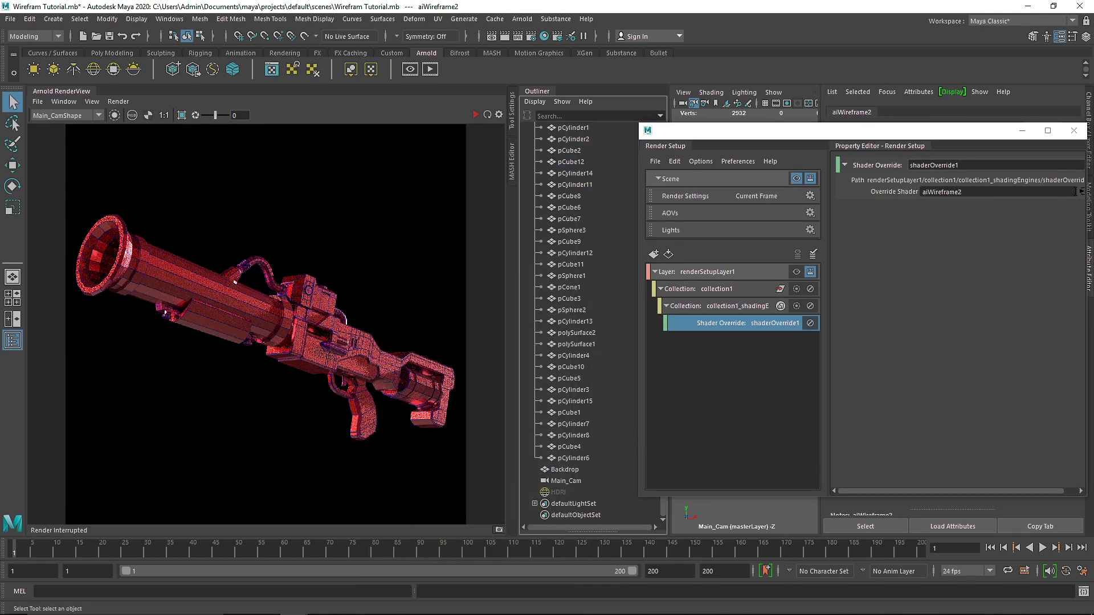
left_click(1073, 131)
Step: Set aiWireframe2 to polygons edge type, line width 3, green line color and magenta fill color, and close the Outliner
left_click(951, 245)
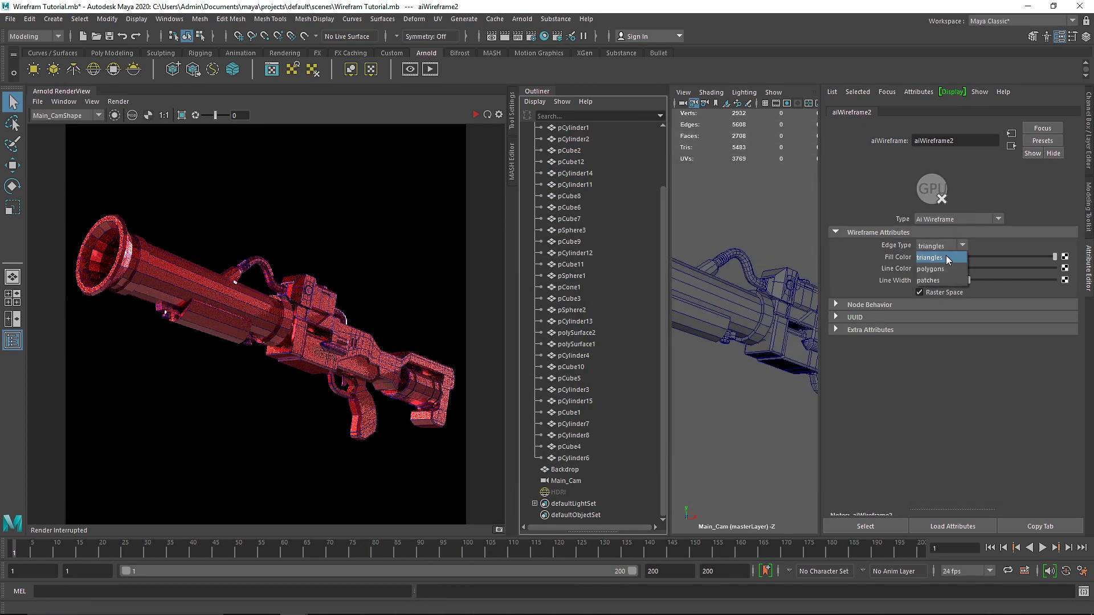
left_click(930, 269)
left_click(928, 280)
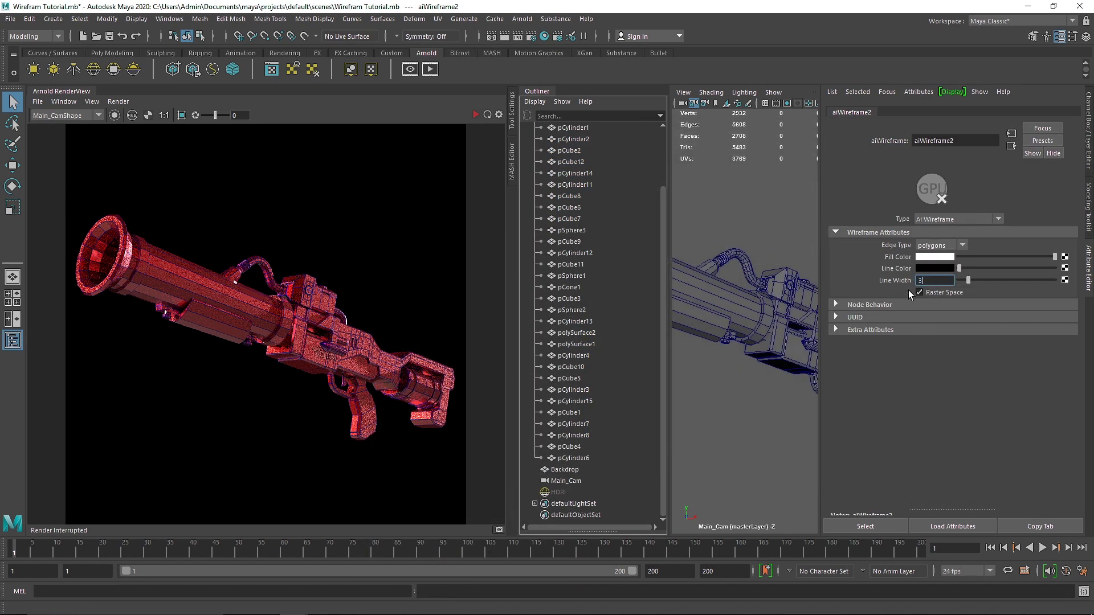
left_click(941, 269)
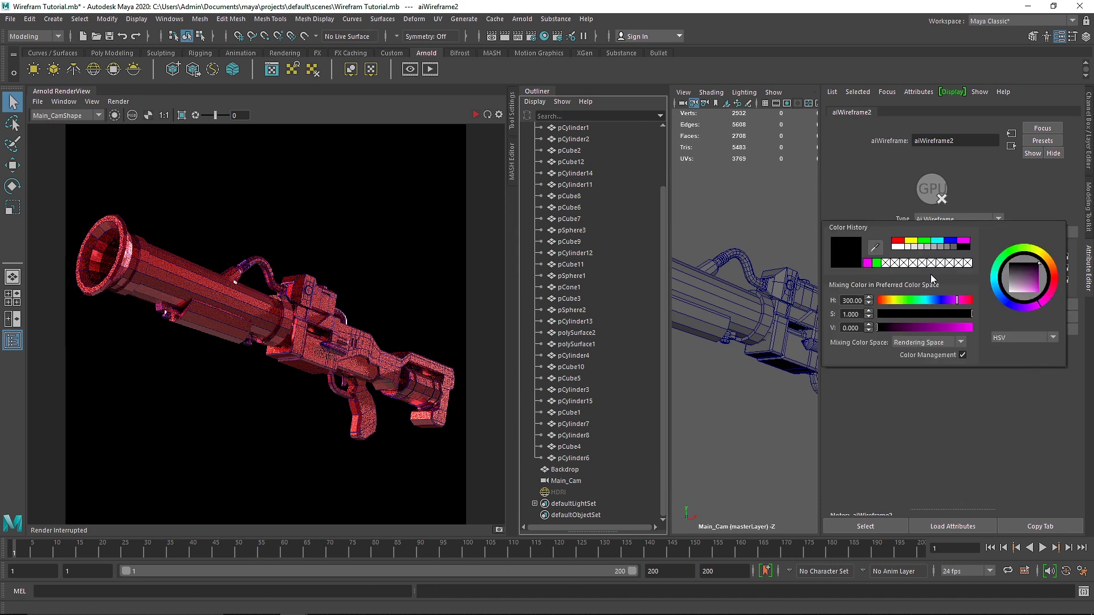
left_click(922, 241)
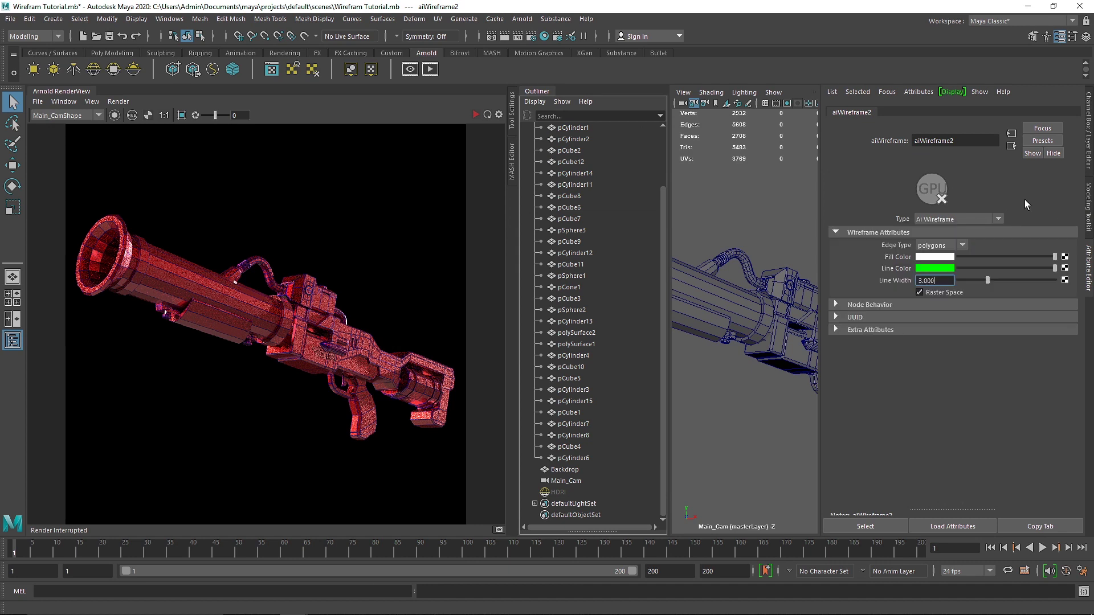
left_click(941, 257)
left_click(985, 219)
left_click(526, 91)
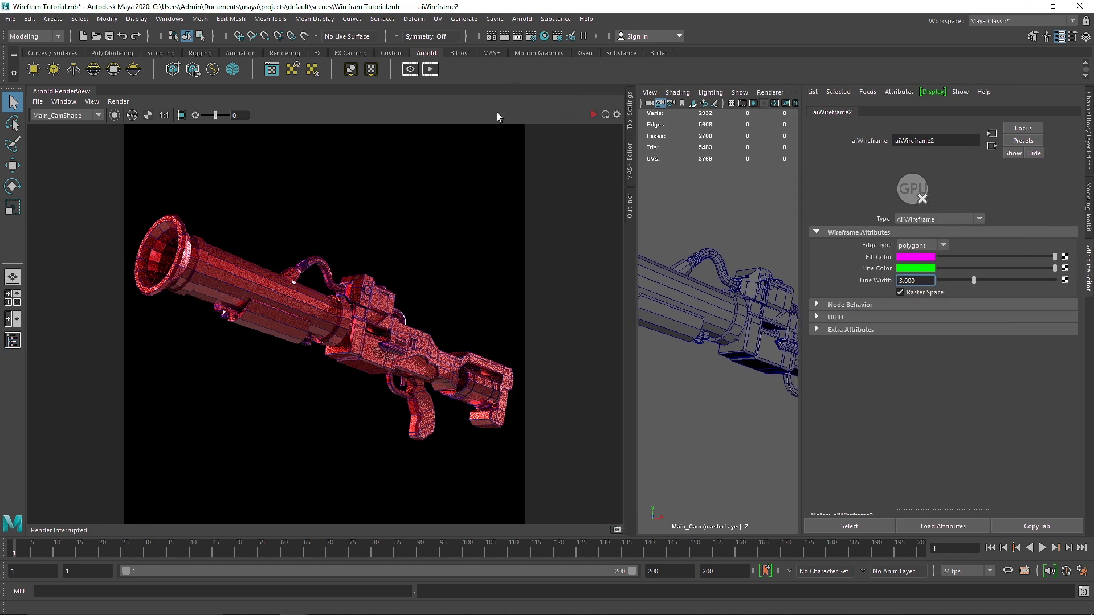
Step: Start the live render and make renderSetupLayer1 visible to preview the wireframe override on the gun
left_click(558, 37)
left_click(798, 268)
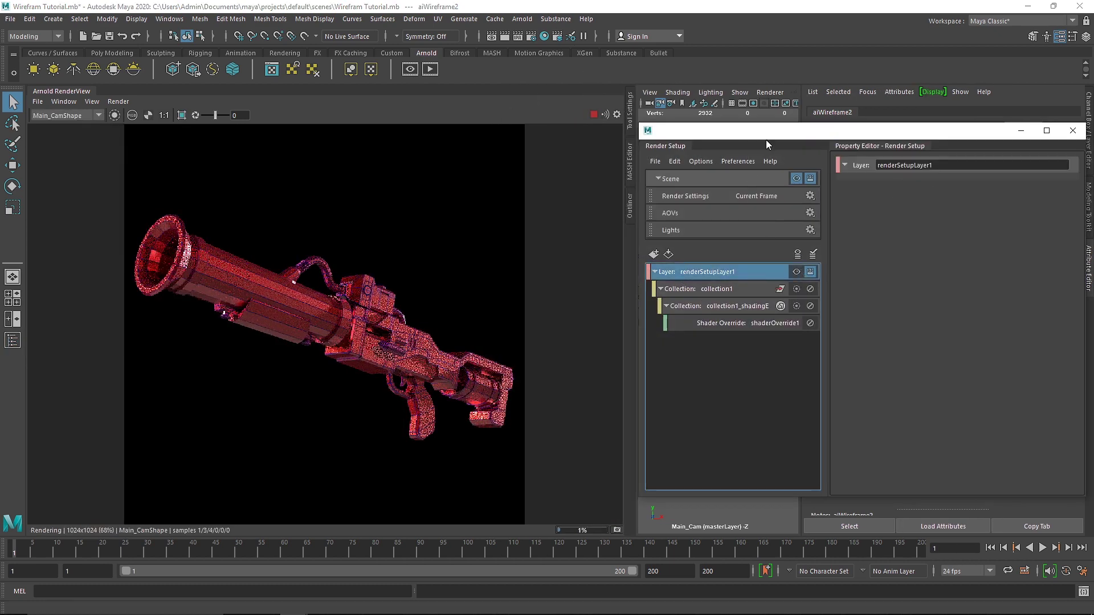
left_click_drag(763, 121, 744, 111)
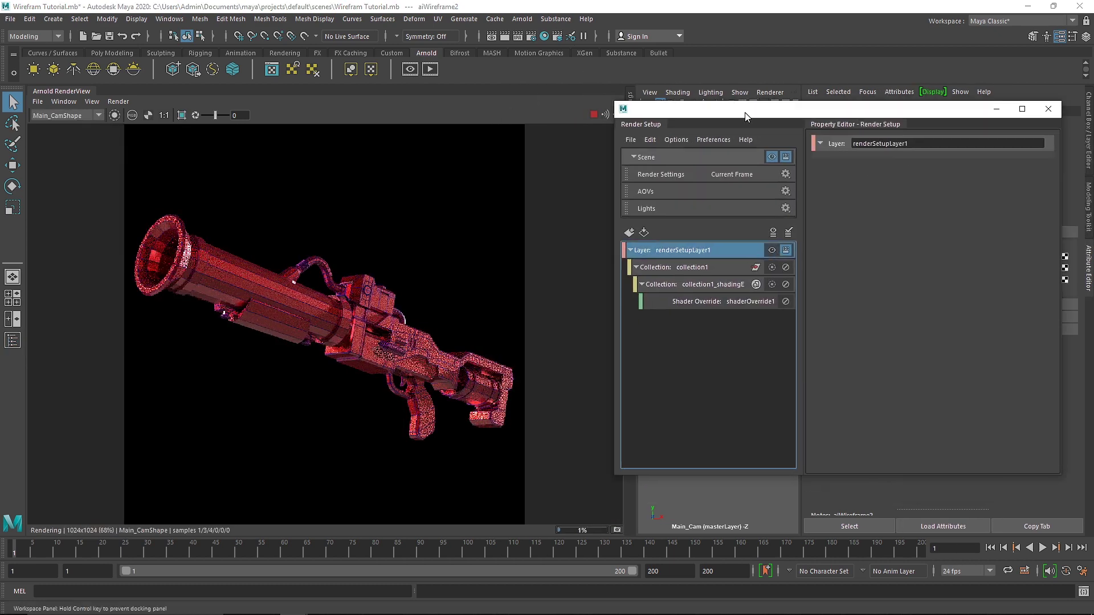
left_click(771, 250)
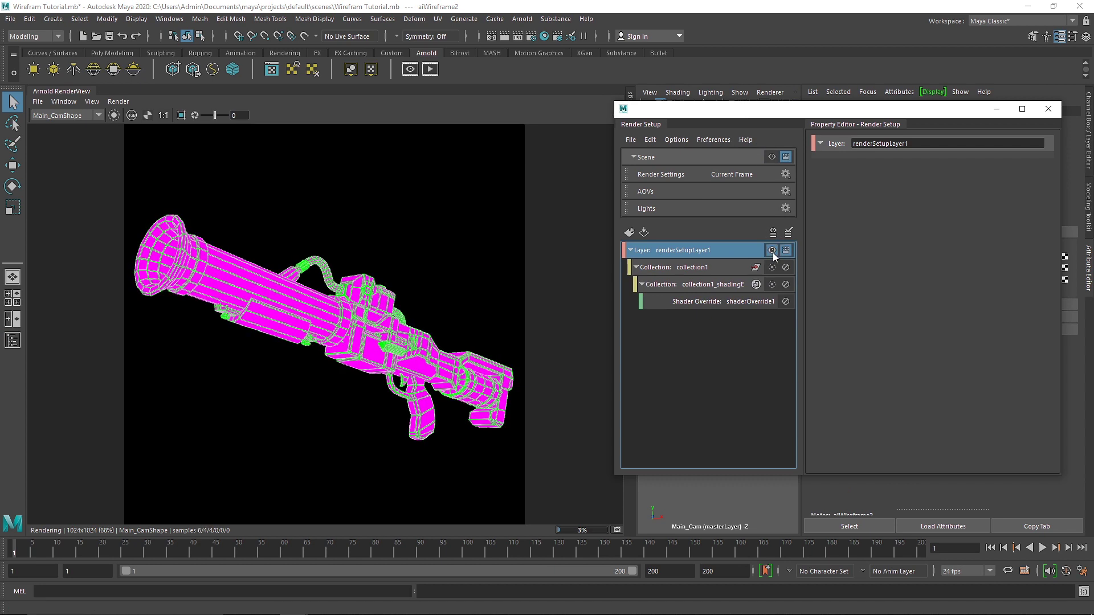
Step: Switch visibility back to the main scene, close Render Setup, and examine the MIX material's wireframe lines on the rendered gun
left_click(771, 251)
left_click(1047, 109)
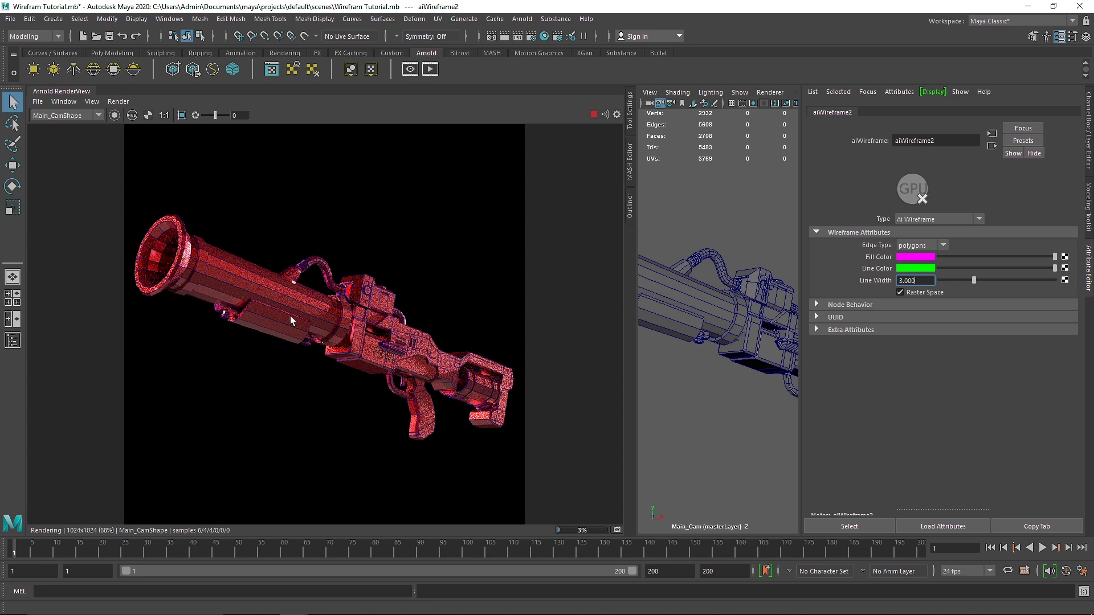
scroll(287, 315, "up", 3)
scroll(333, 302, "down", 1)
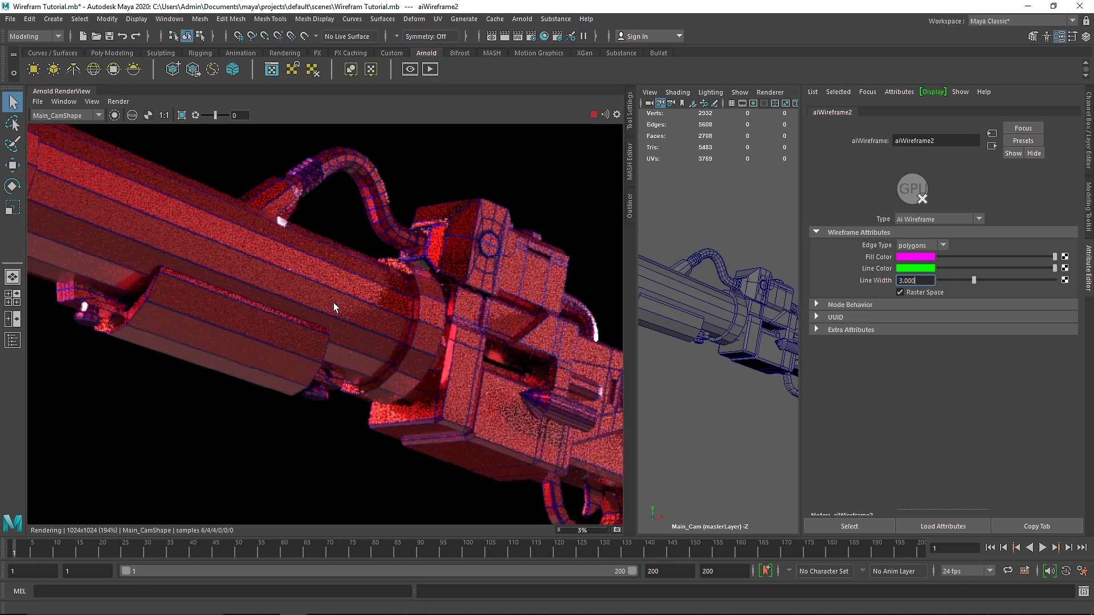
scroll(216, 264, "down", 2)
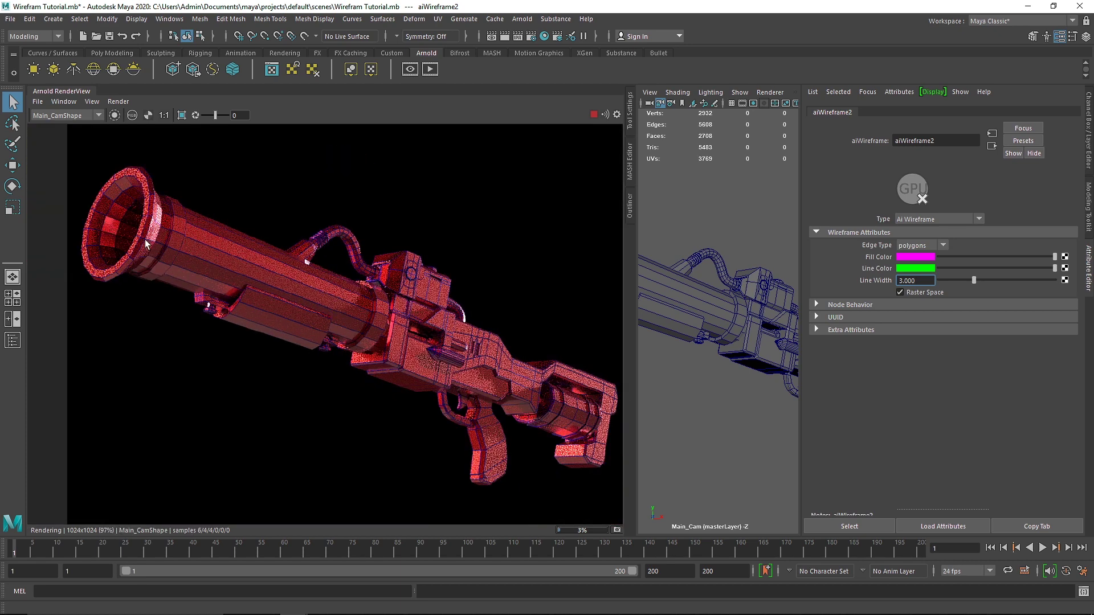